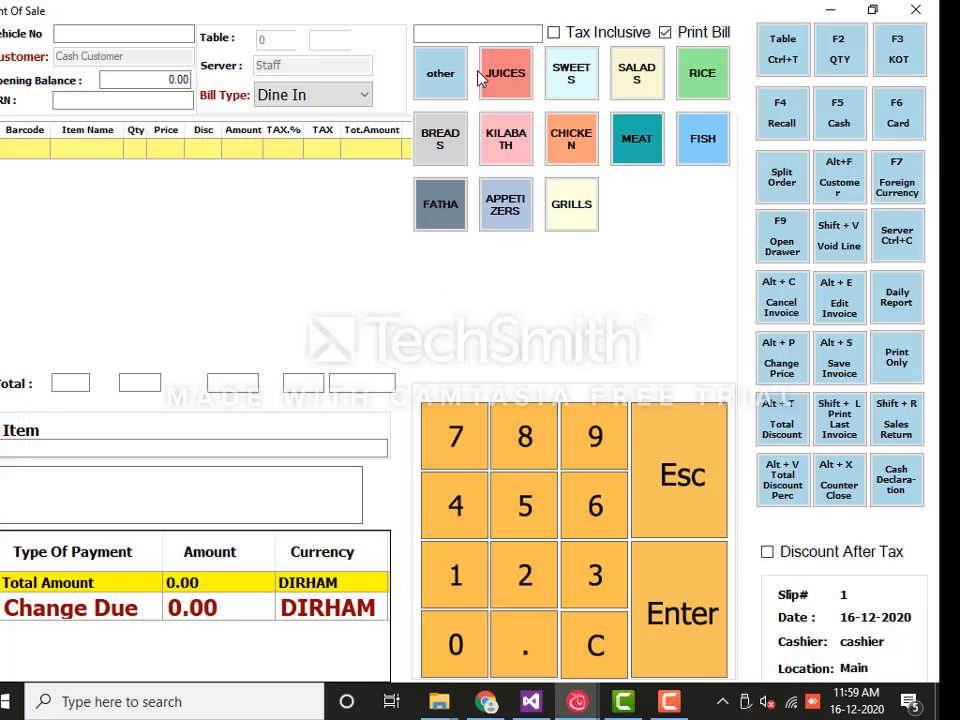
Search the menu for 'jui' and add one Pomegranate juice (8.00 plus tax) to slip 1
click(470, 35)
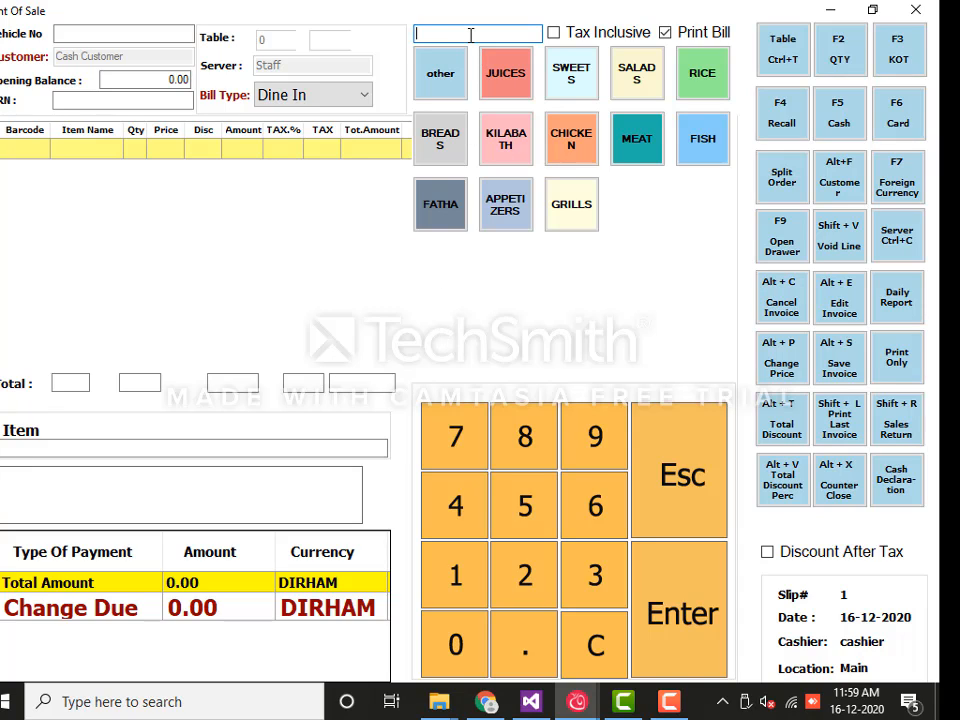
text(jui)
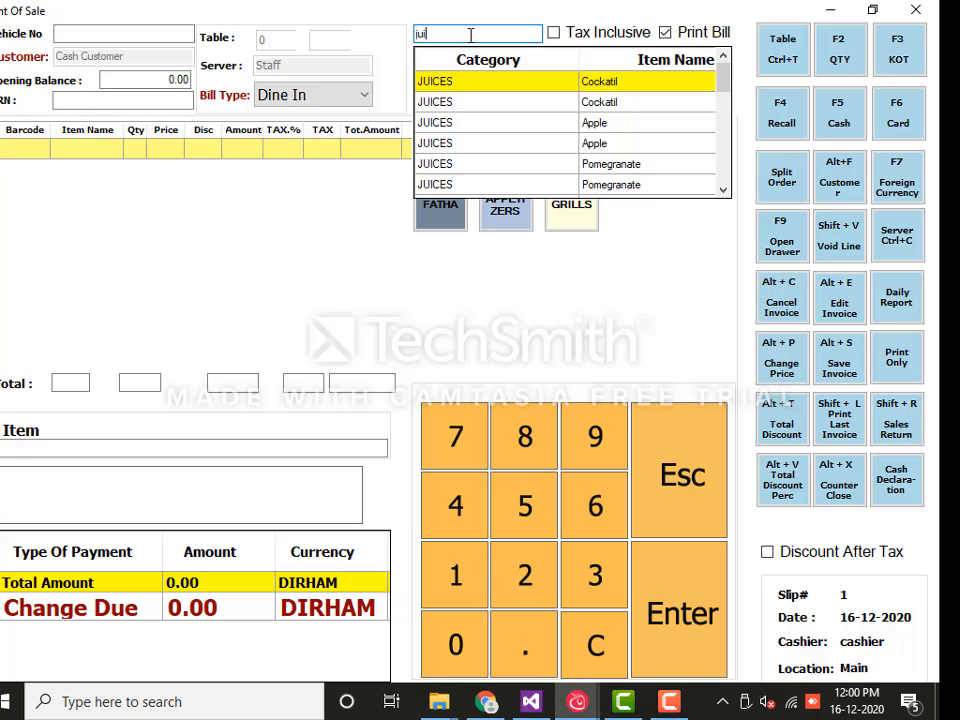
key(Down)
key(Down)
key(Down)
key(Down)
key(Down)
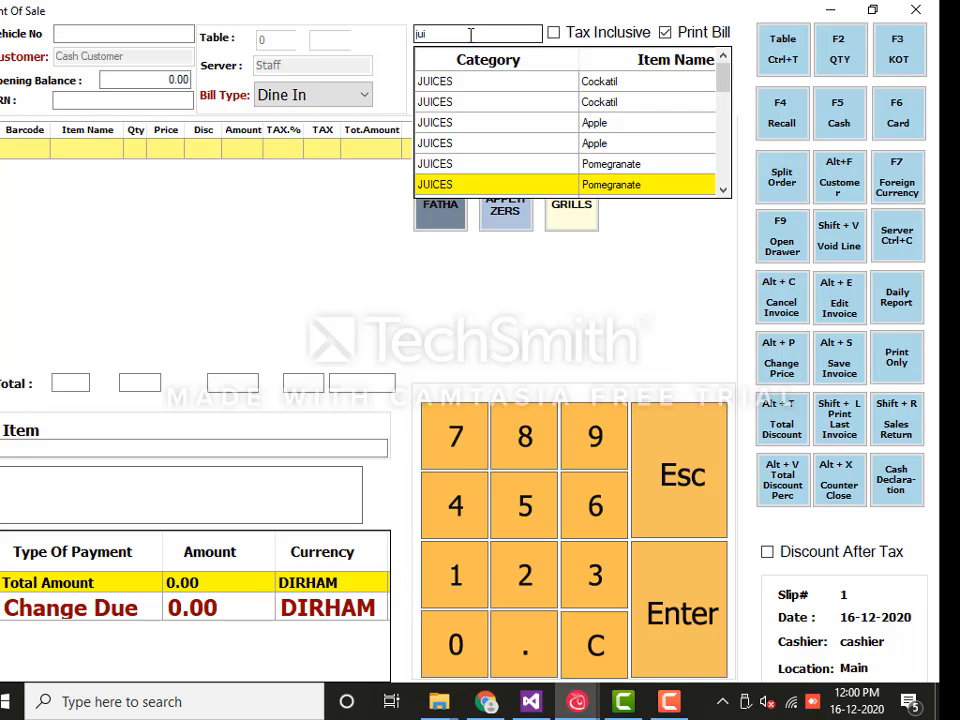
key(Up)
key(Return)
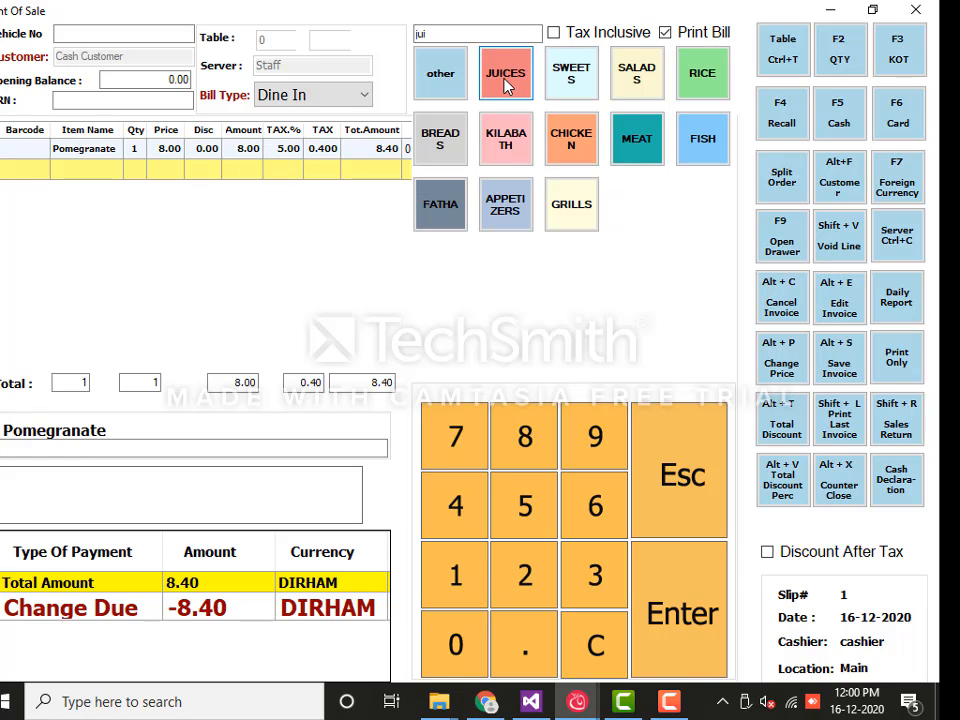
Add BUKHARI MANDI CHICKEN at 15.75 from the CHICKEN category, raising the total to 24.94
click(577, 142)
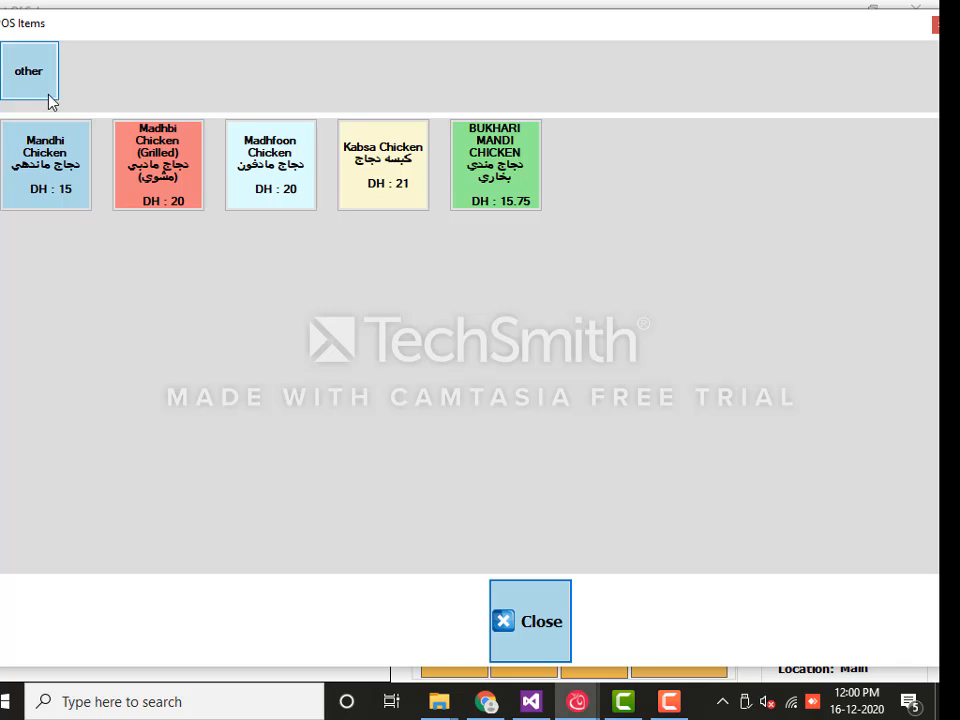
click(491, 172)
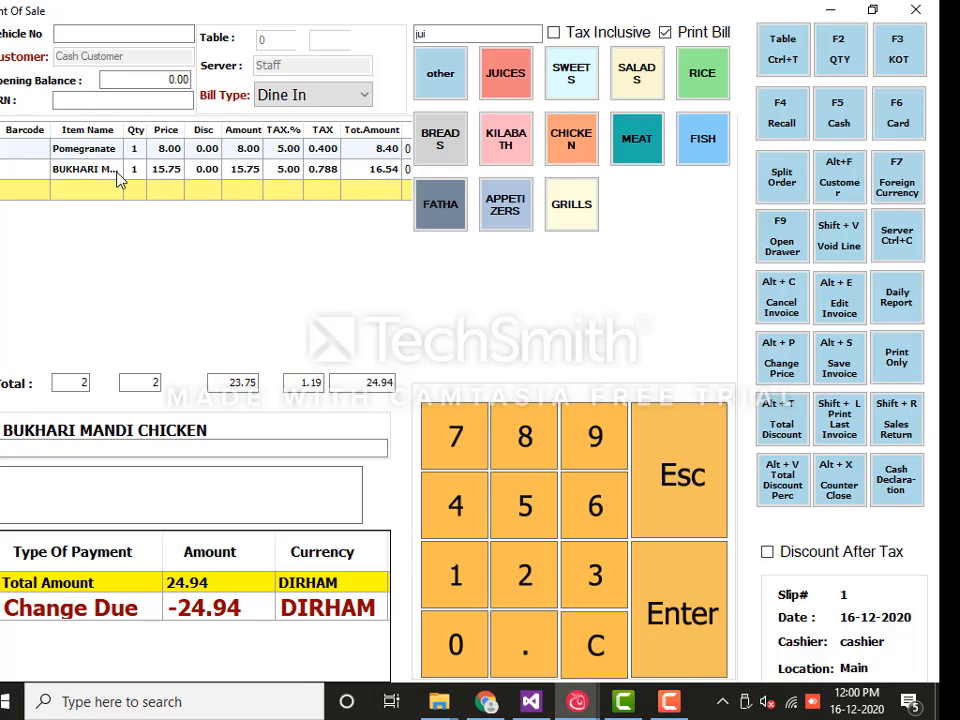
click(334, 101)
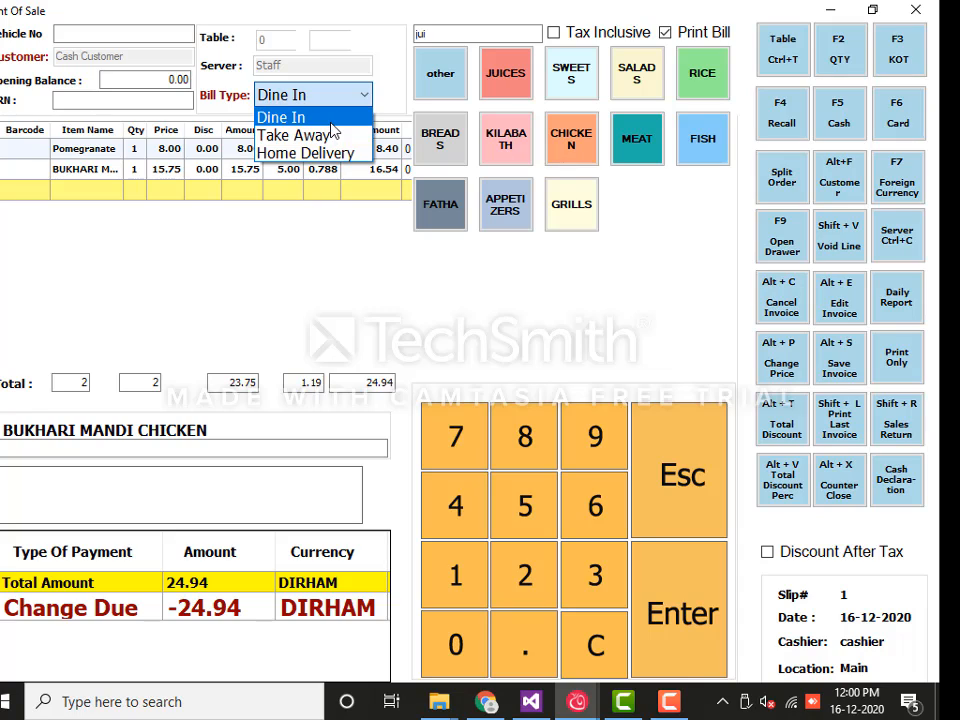
Keep the bill type as Dine In and assign slip 1 to table 9
click(331, 124)
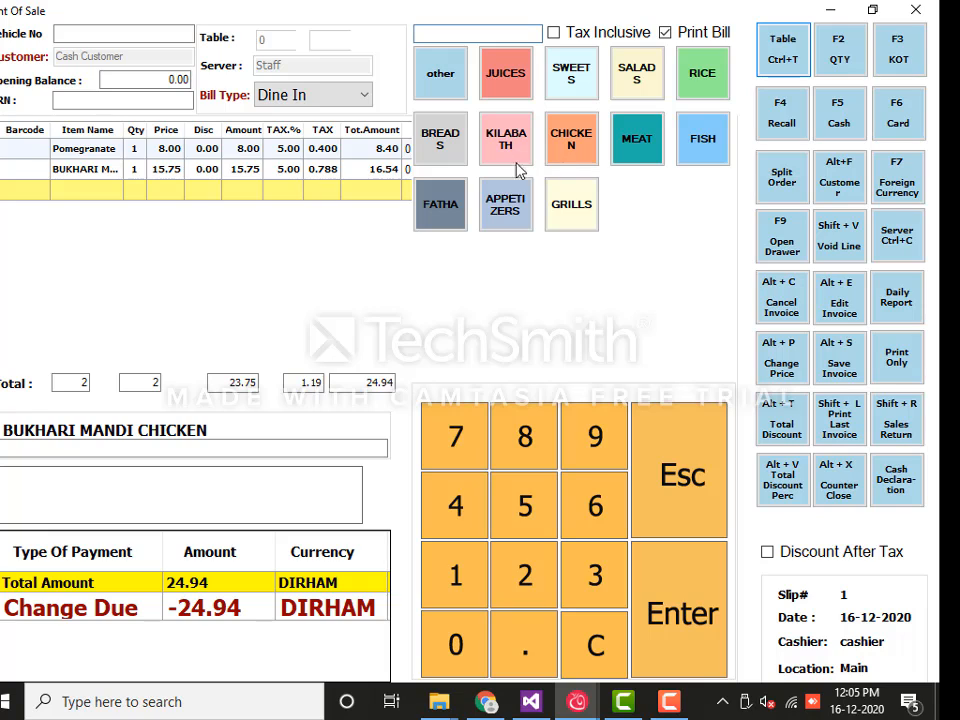
click(780, 64)
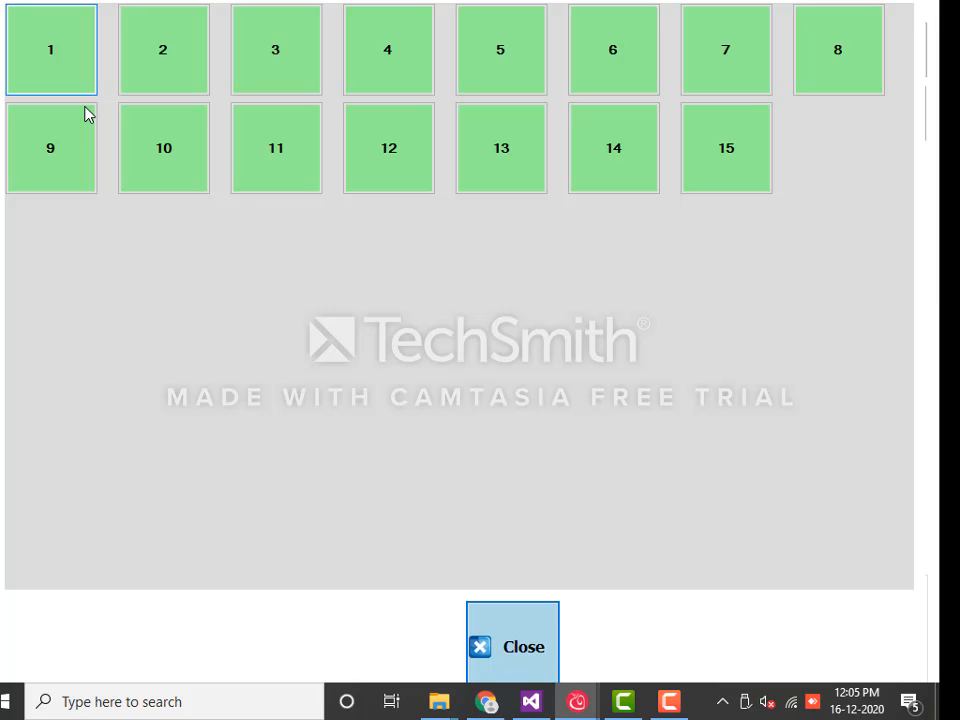
click(68, 70)
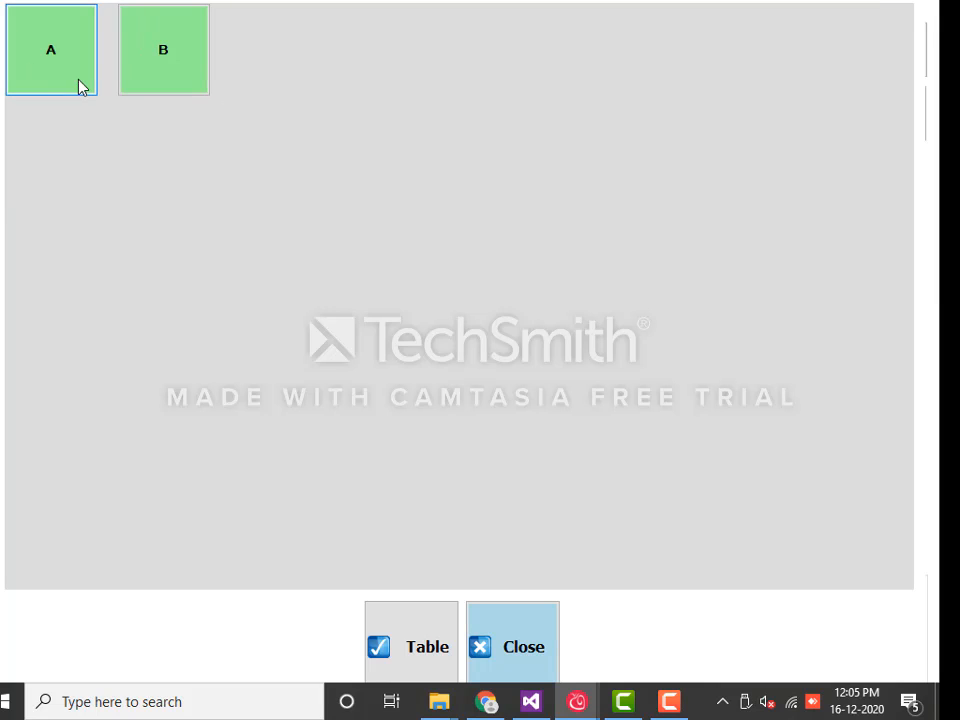
click(444, 616)
click(167, 58)
click(386, 642)
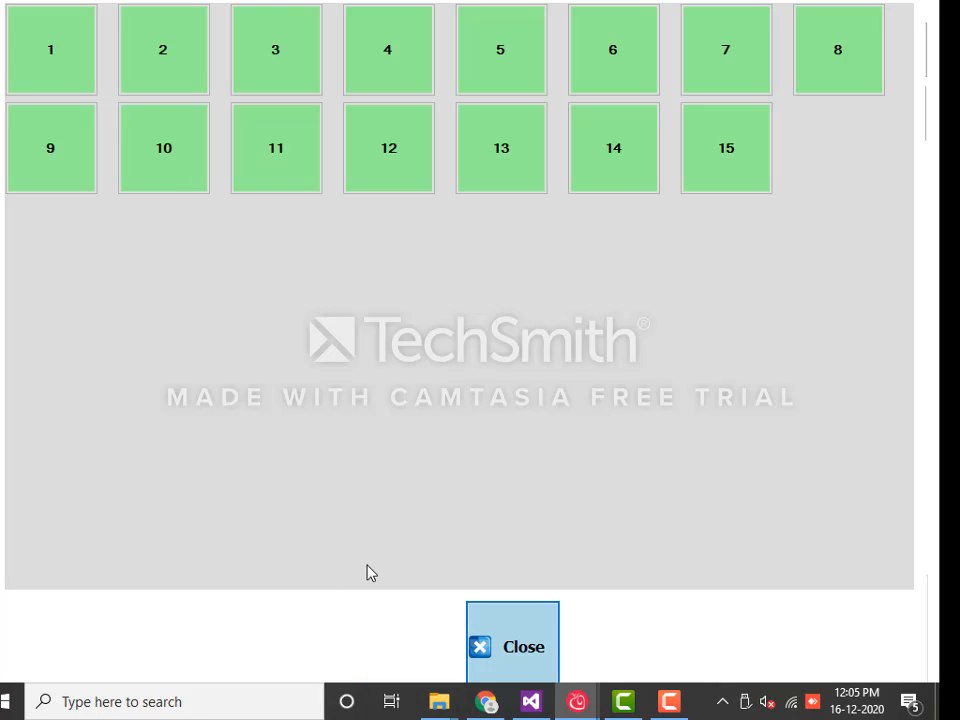
click(84, 154)
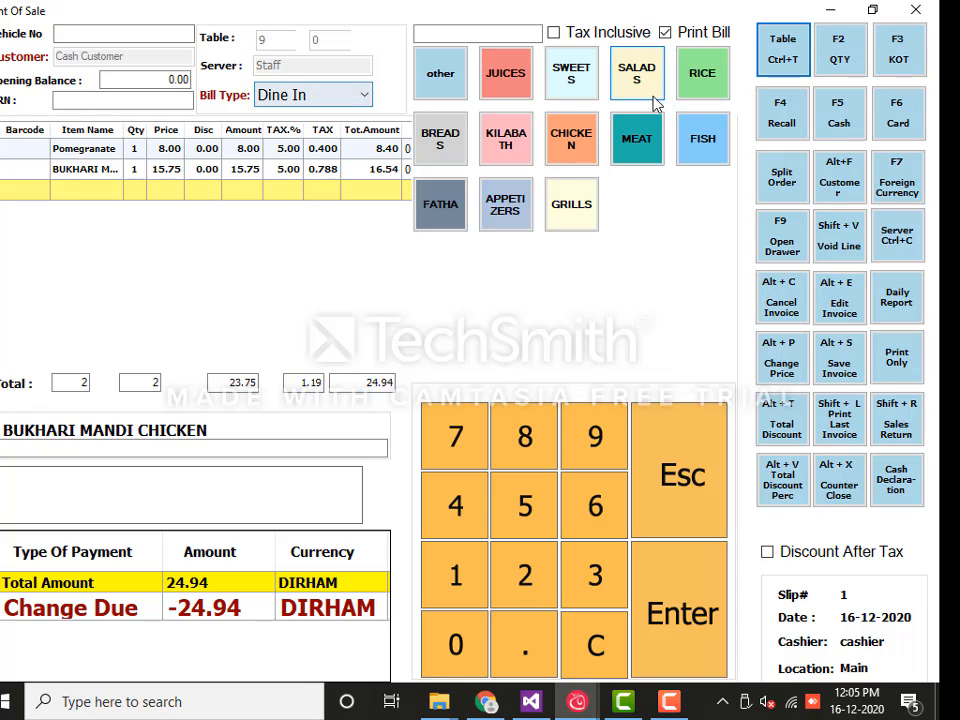
Change the BUKHARI MANDI CHICKEN quantity to 2, bringing the slip total to 41.48
click(145, 172)
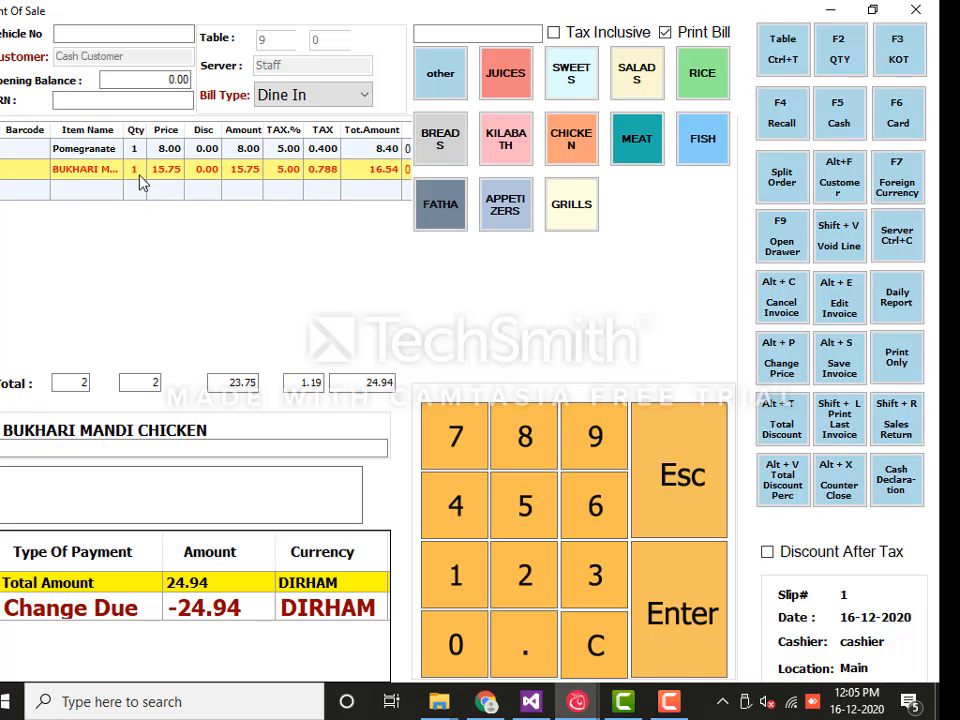
click(836, 63)
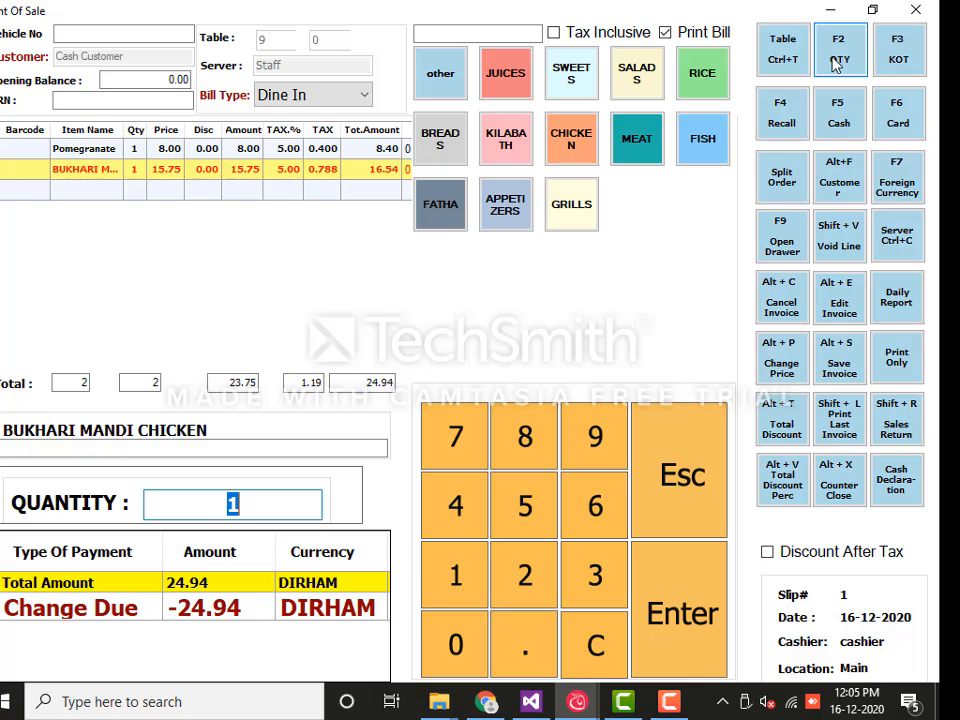
text(2)
key(Return)
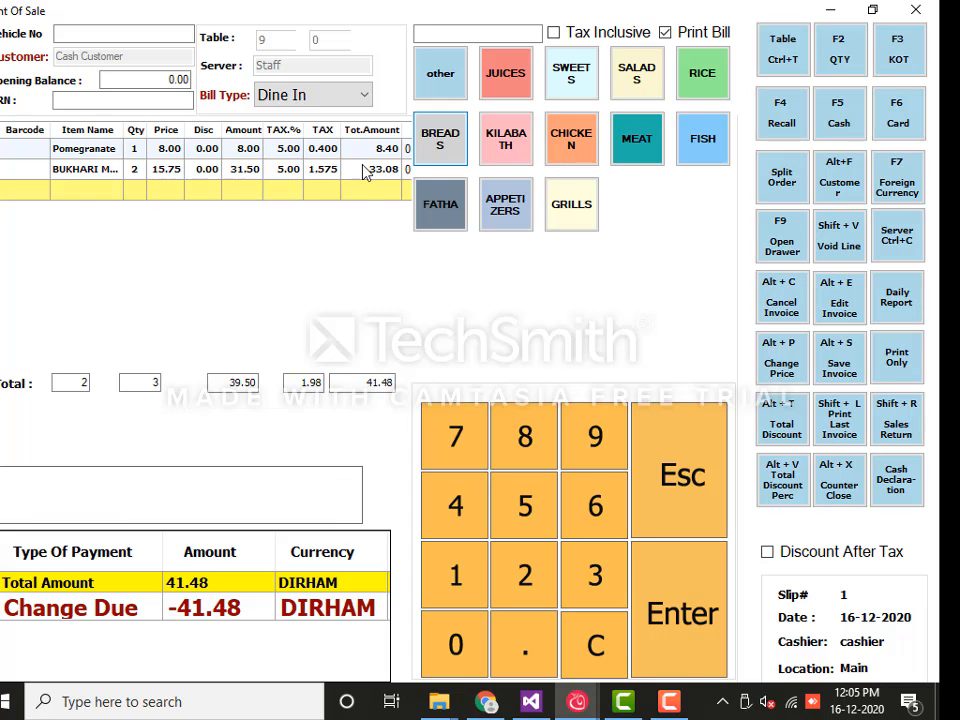
click(164, 177)
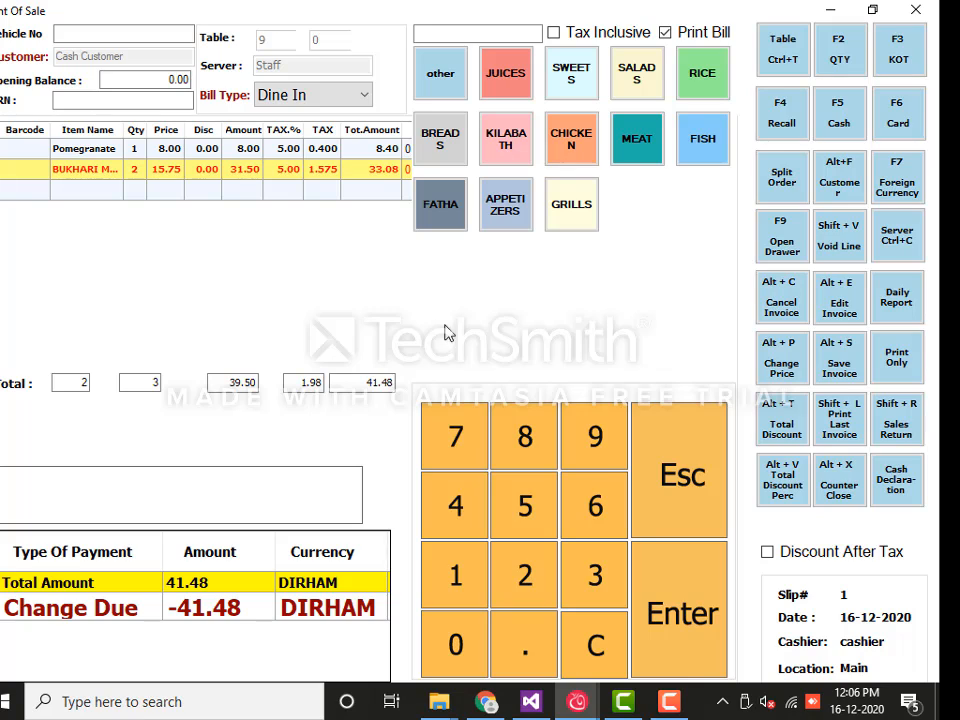
Print the KOT for table 9's order, opening a fresh slip 2
click(899, 66)
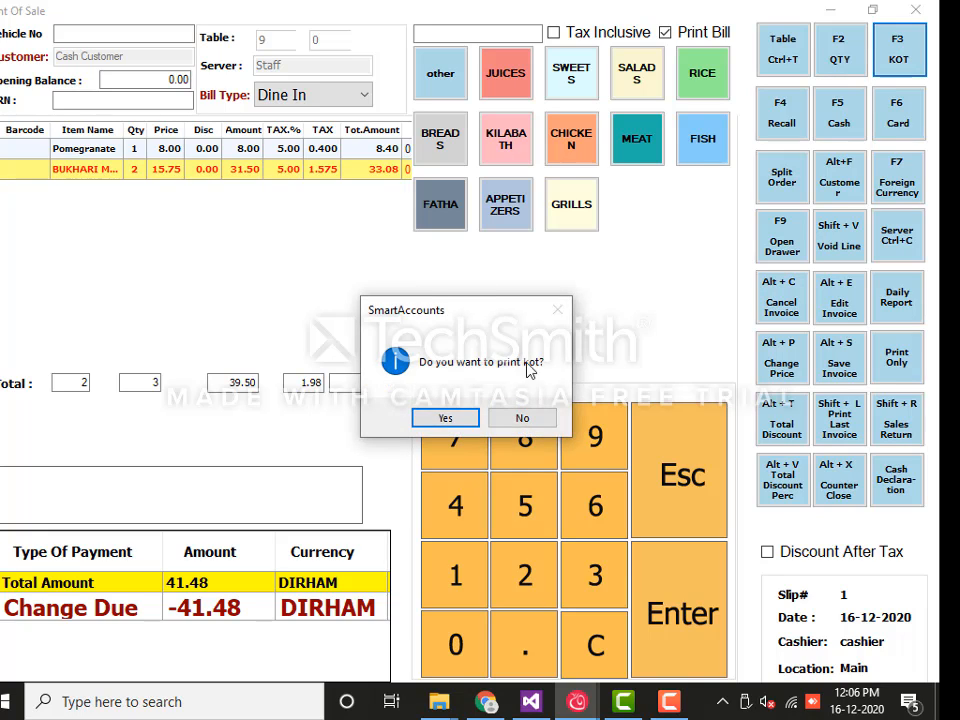
click(446, 418)
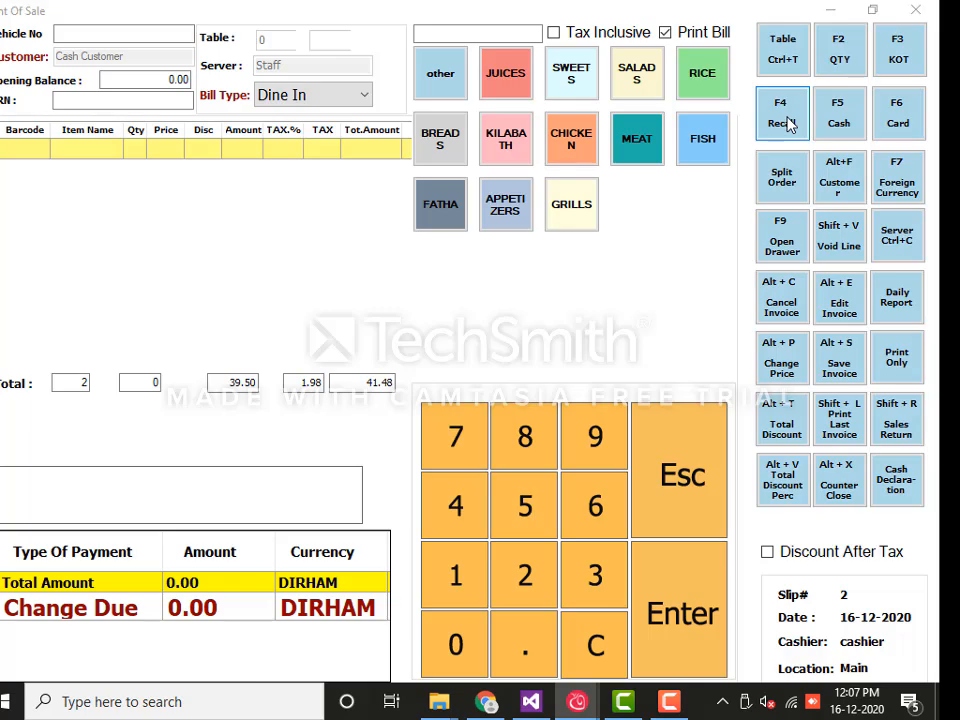
Recall held slip 1 for table 9, totalling 41.48, back onto the billing screen
click(789, 123)
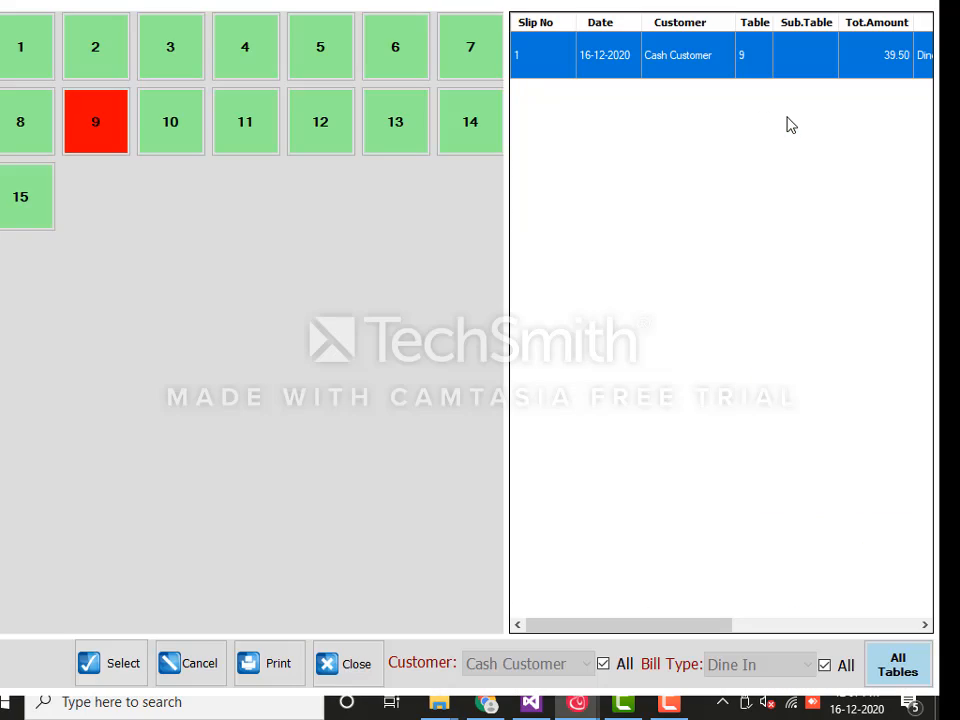
click(105, 131)
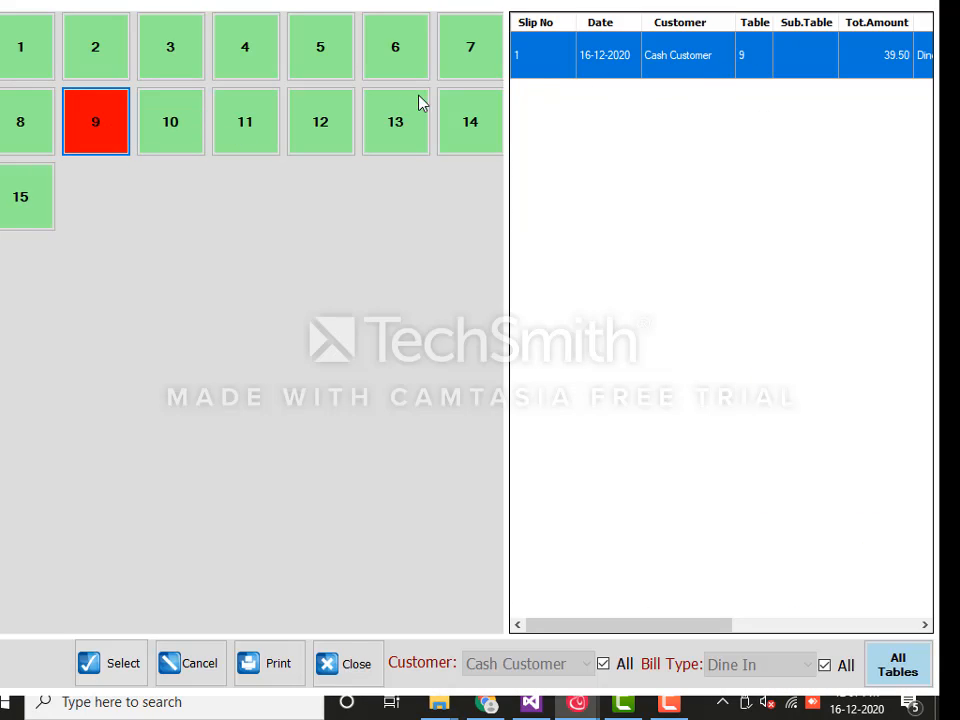
click(169, 137)
click(113, 139)
click(120, 668)
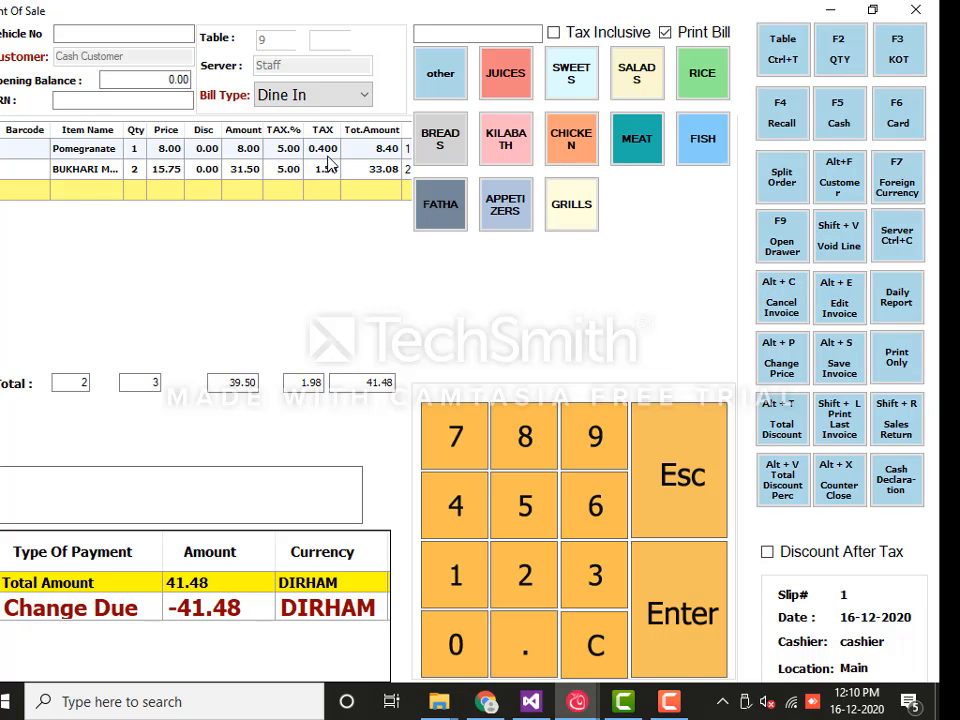
Pay slip 1's 41.48 by credit card after entering the card verification code
click(840, 130)
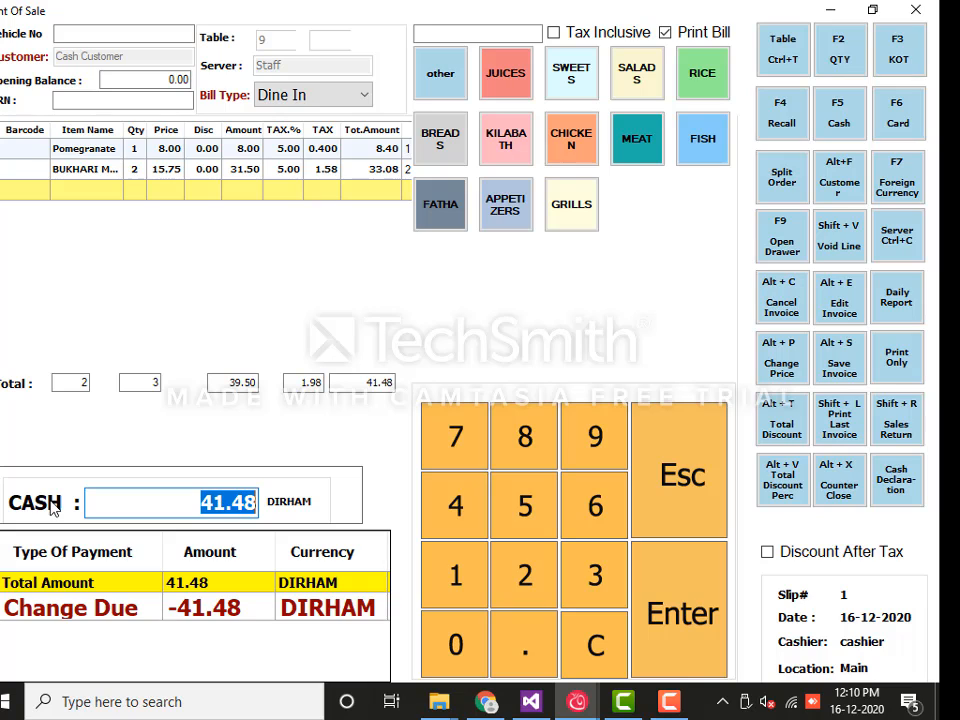
click(898, 120)
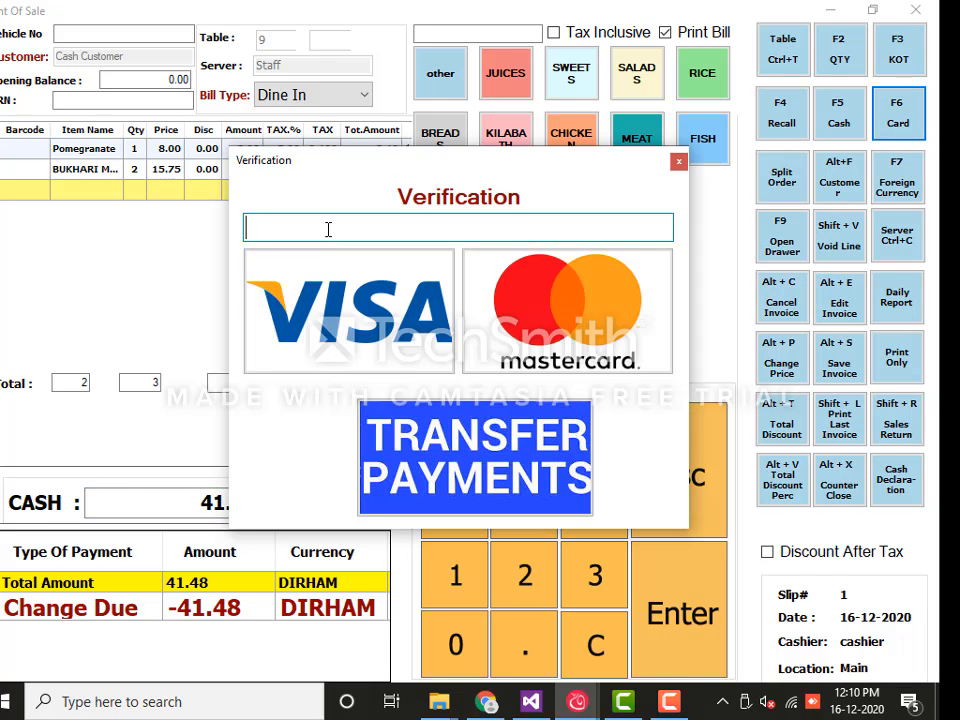
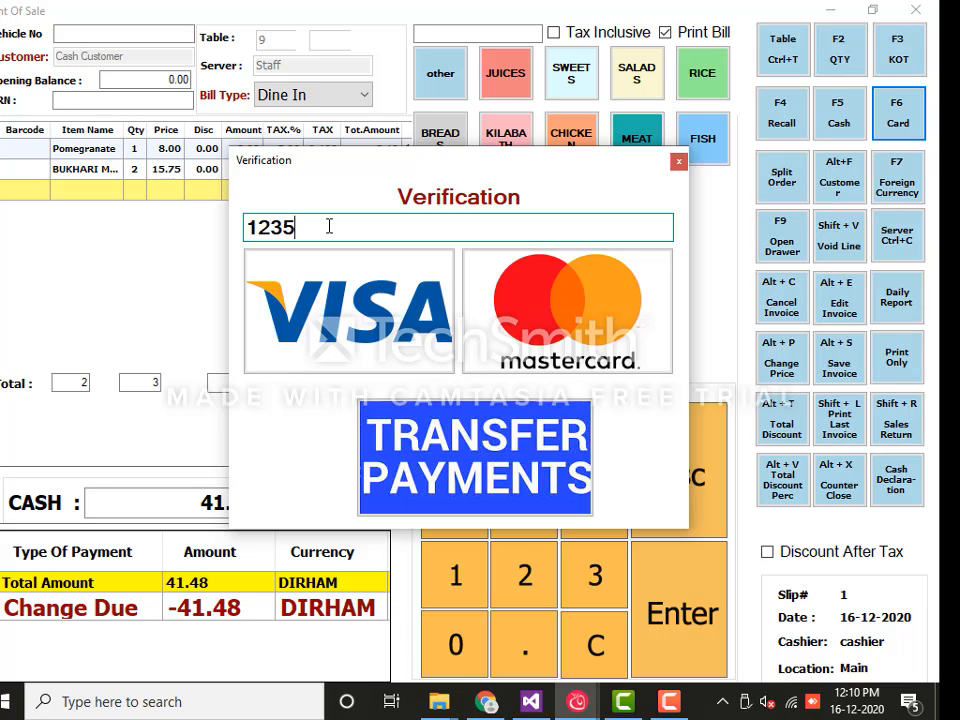
key(Return)
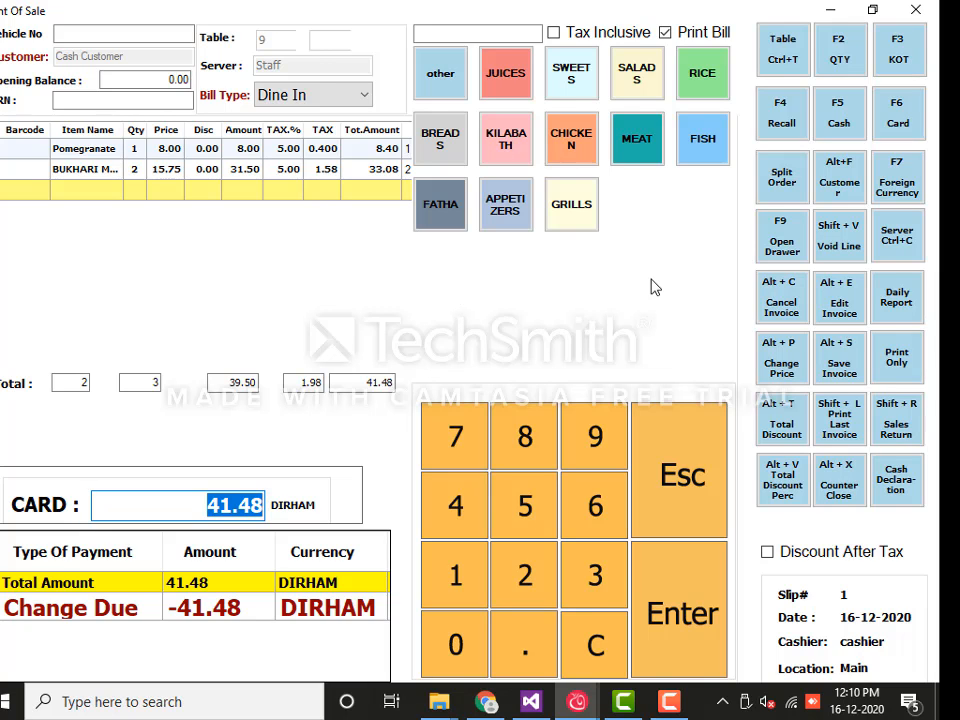
key(Return)
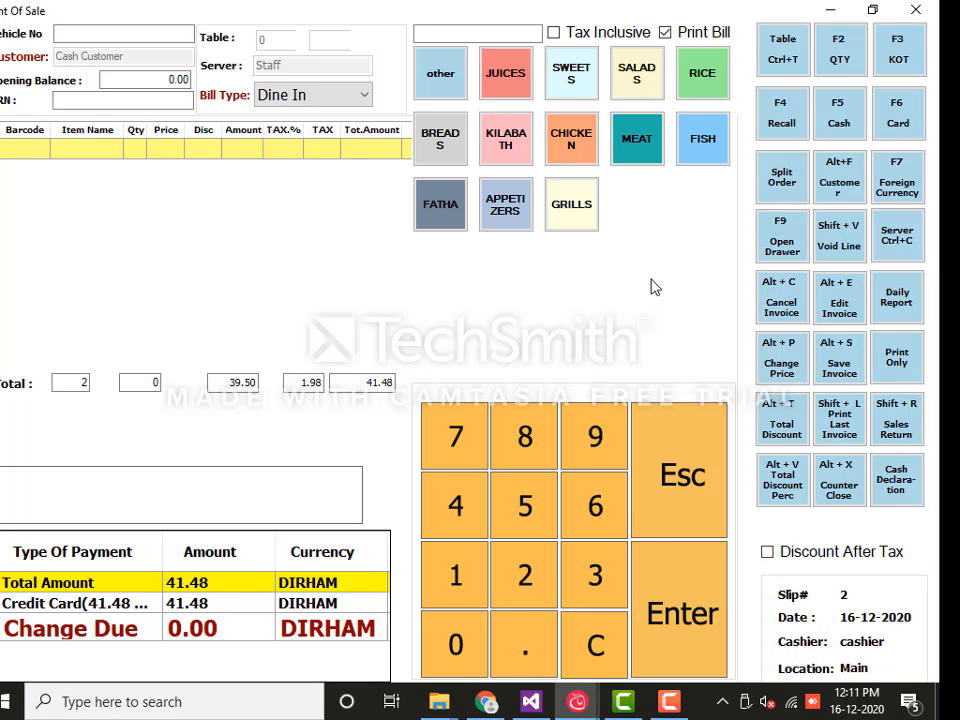
Add Orange, Kunafa With Cheese, Tabbouleh and Mulauwah Bread to slip 2, totalling 35.70
click(517, 93)
click(424, 172)
click(571, 79)
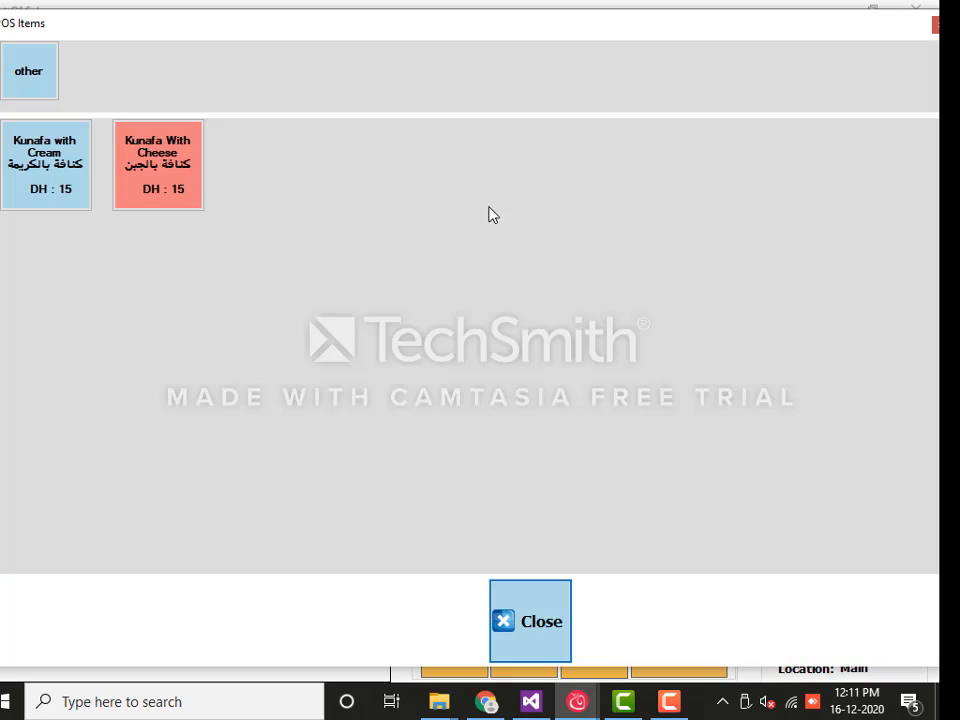
click(161, 178)
click(625, 85)
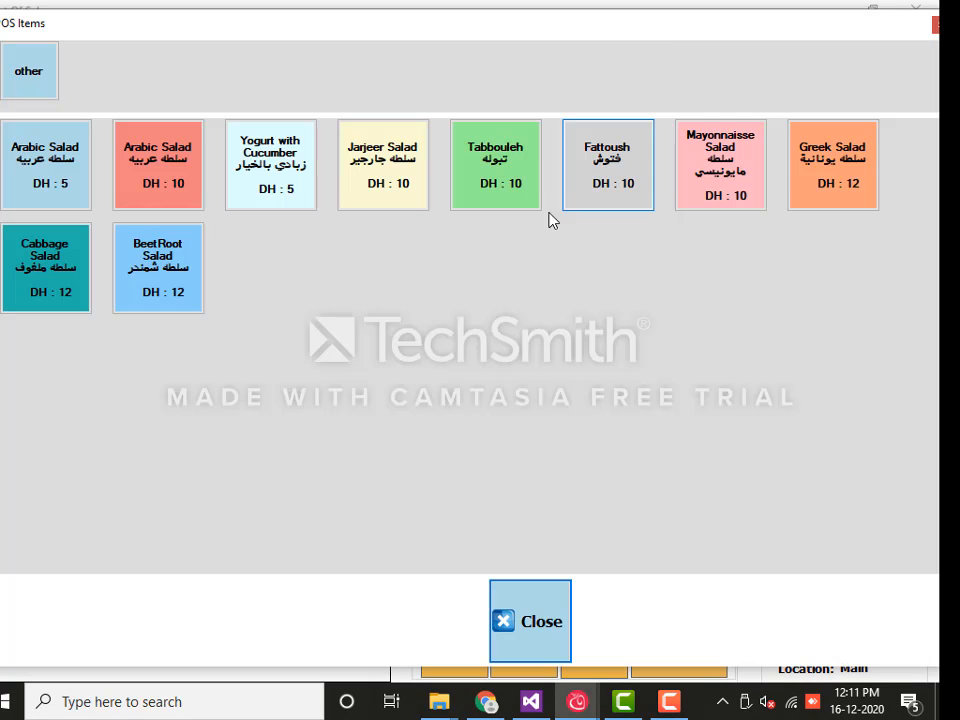
click(521, 189)
click(454, 154)
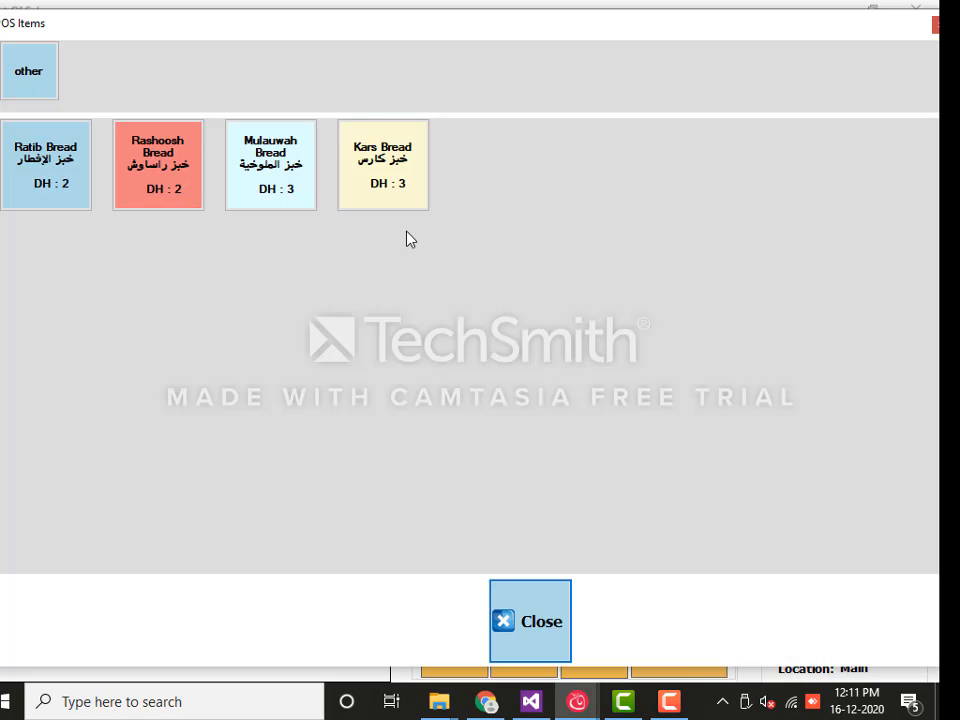
click(294, 175)
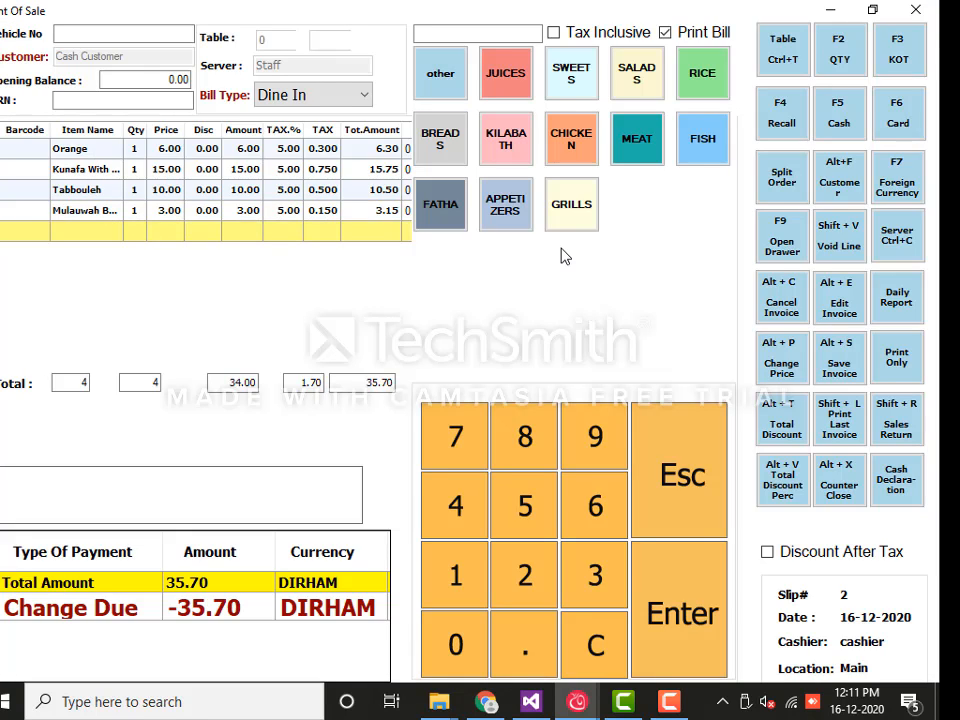
Move the Orange and Kunafa lines from slip 2 into a separate order
click(779, 188)
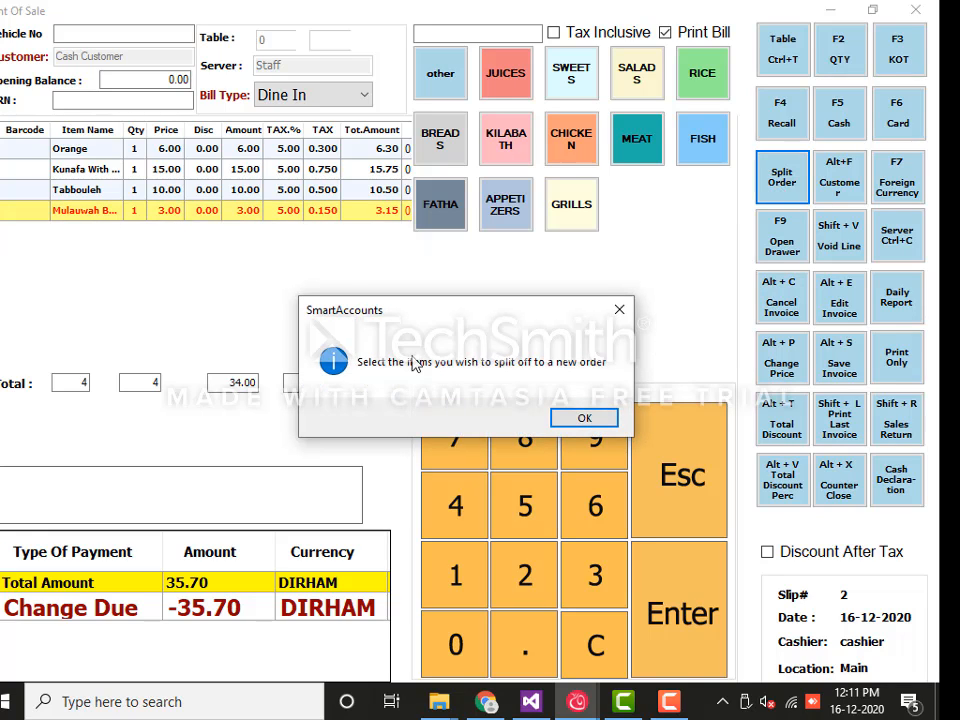
click(581, 420)
click(408, 150)
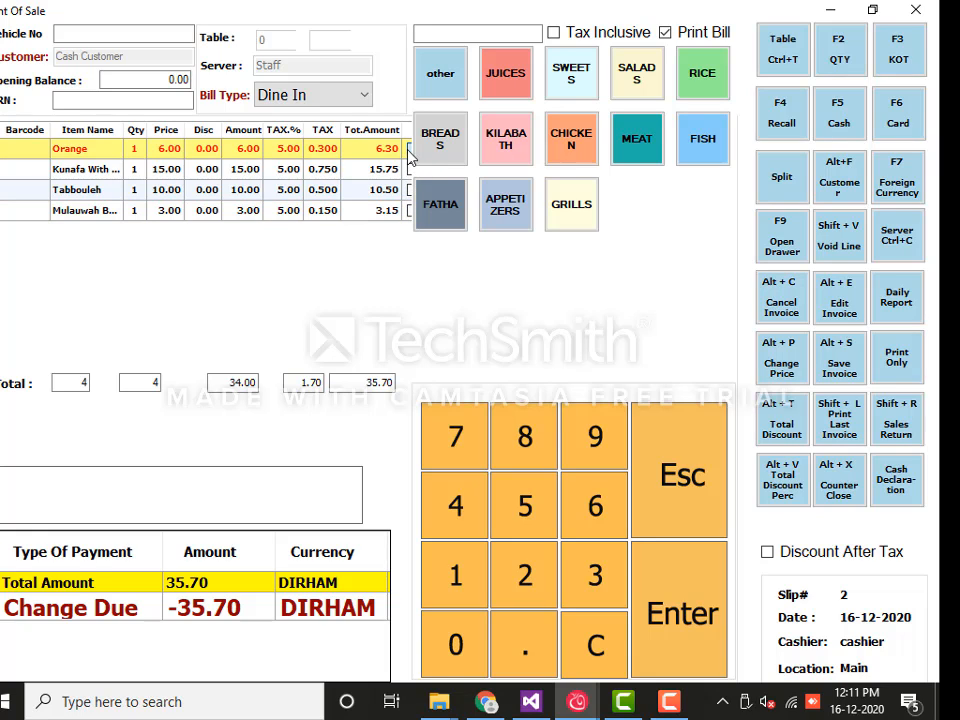
click(408, 169)
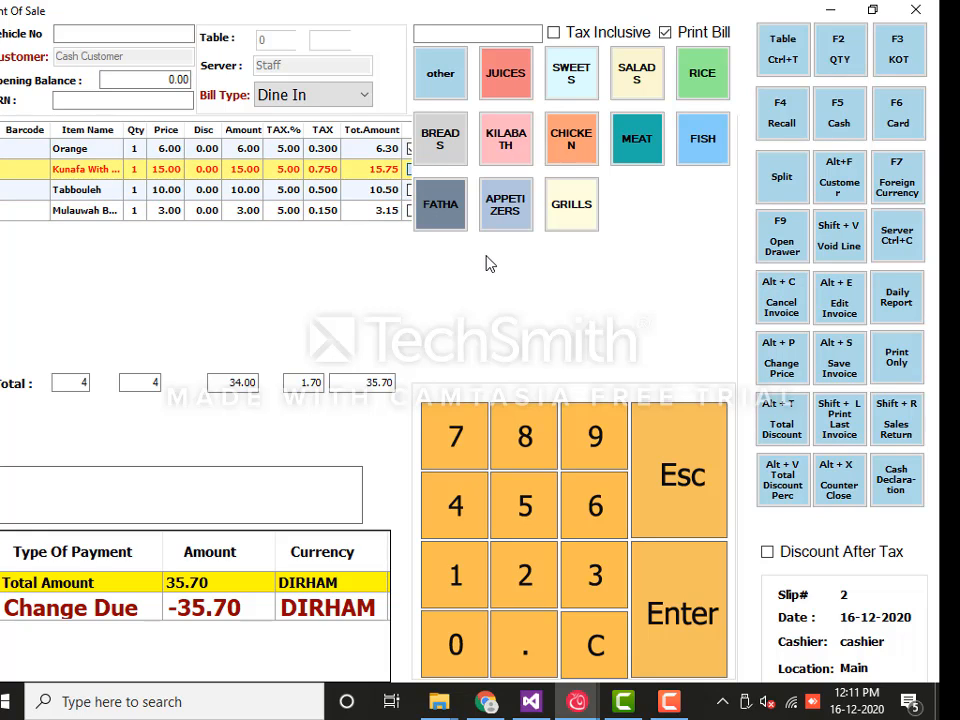
click(789, 195)
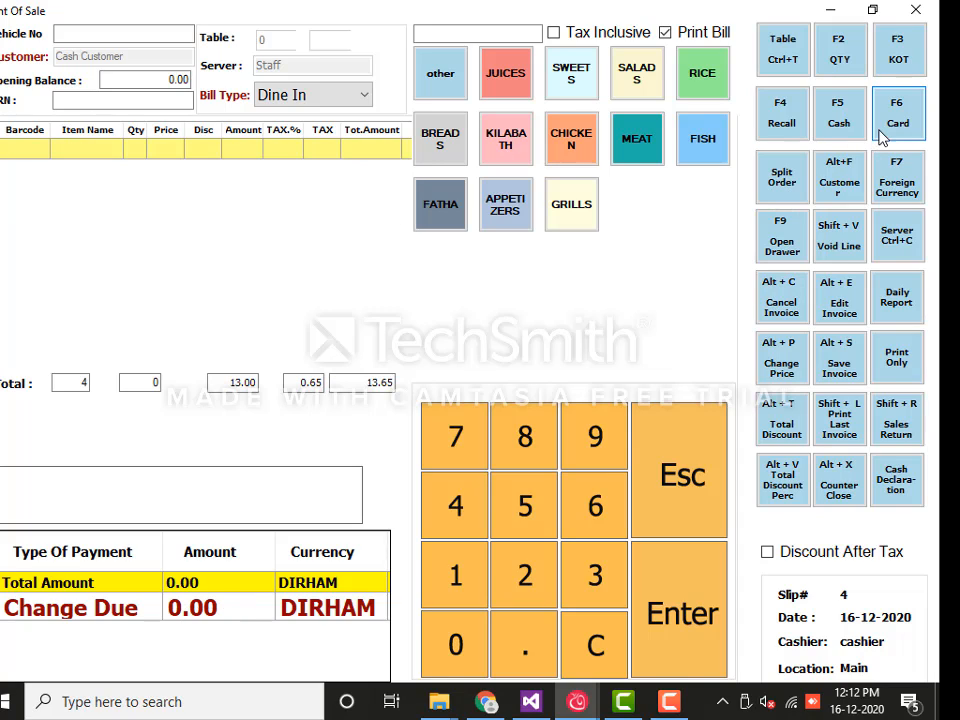
click(798, 122)
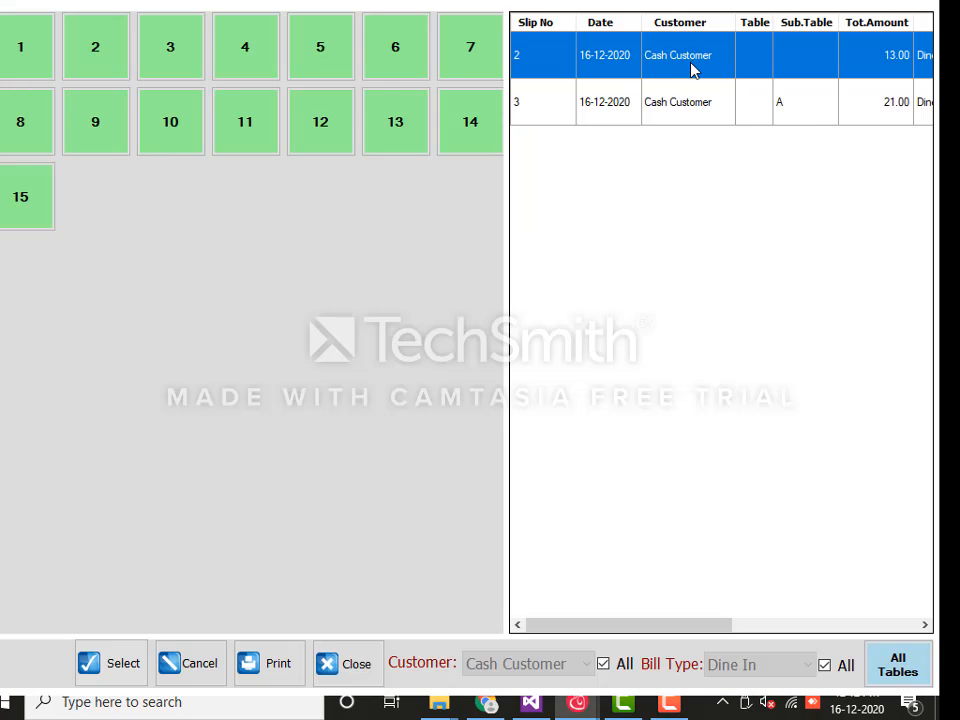
click(784, 110)
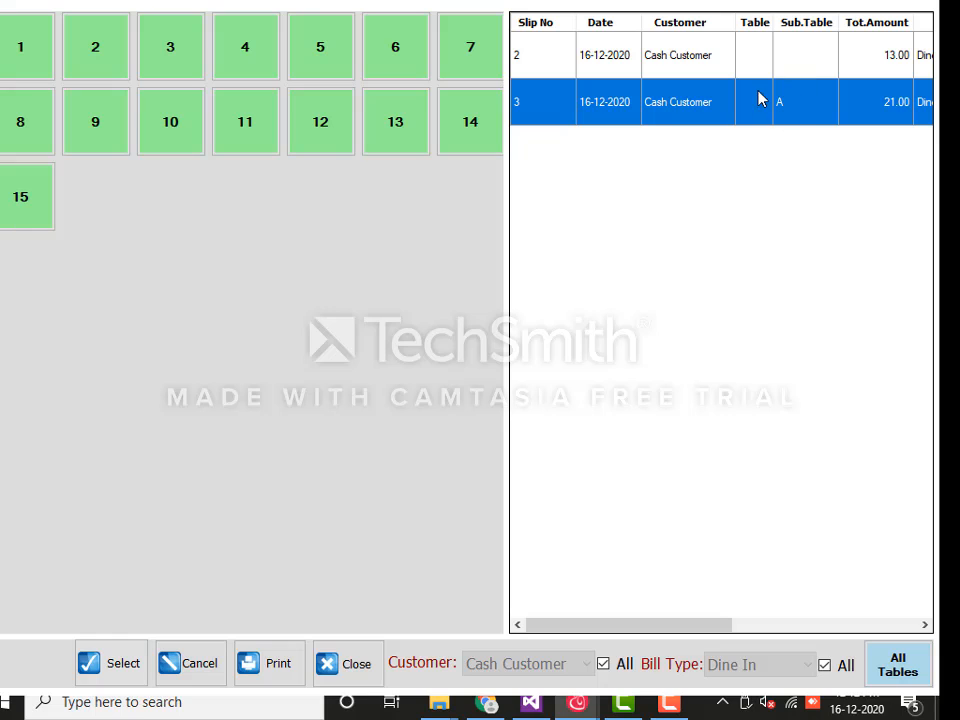
click(122, 663)
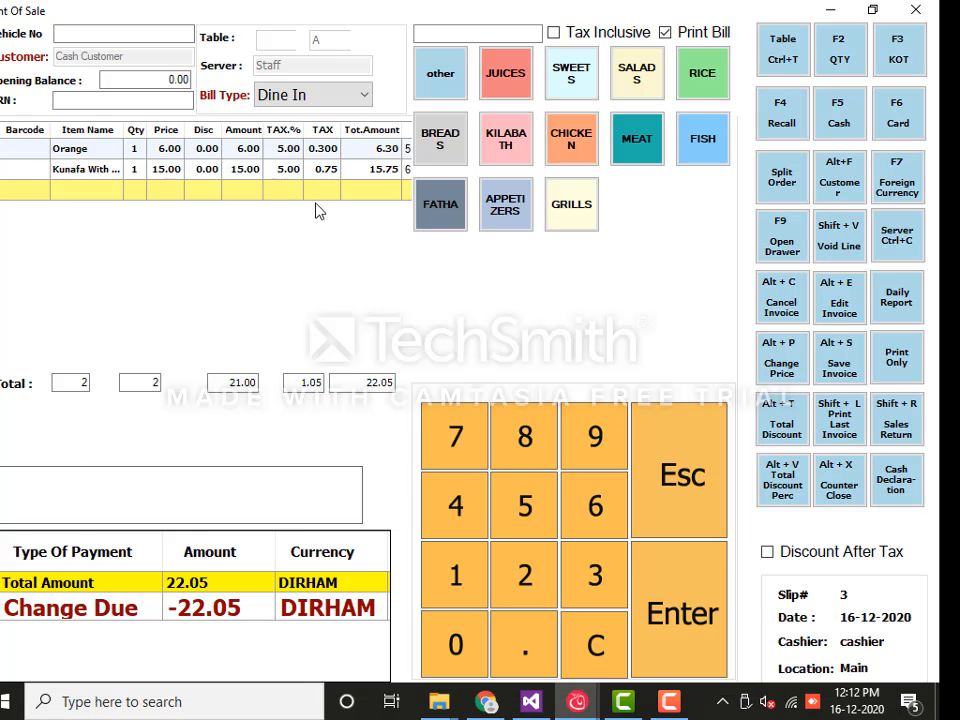
click(804, 124)
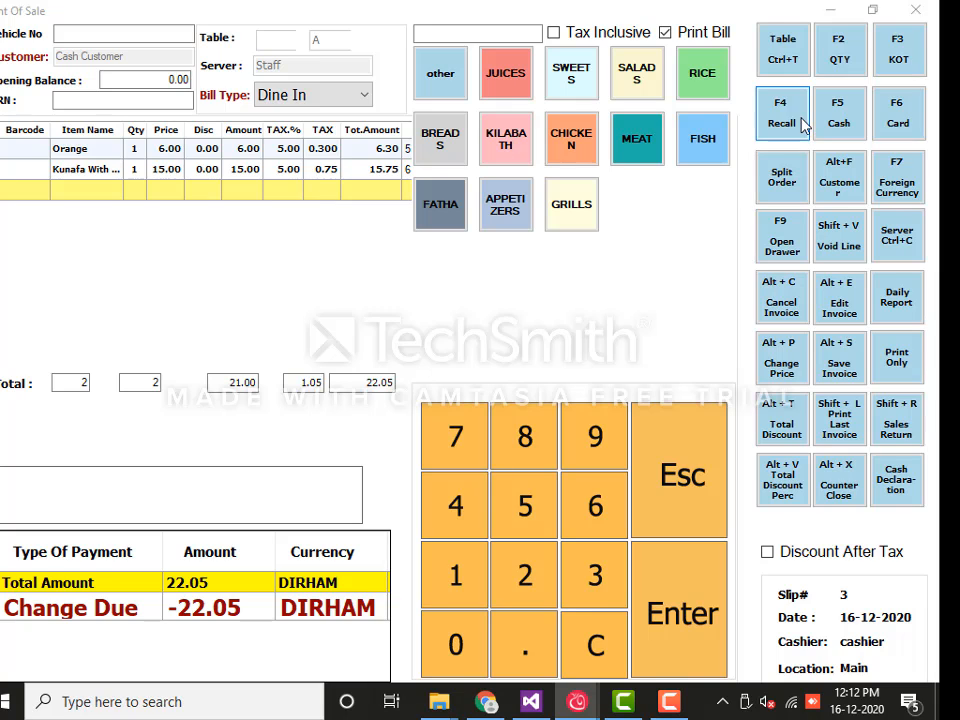
click(122, 665)
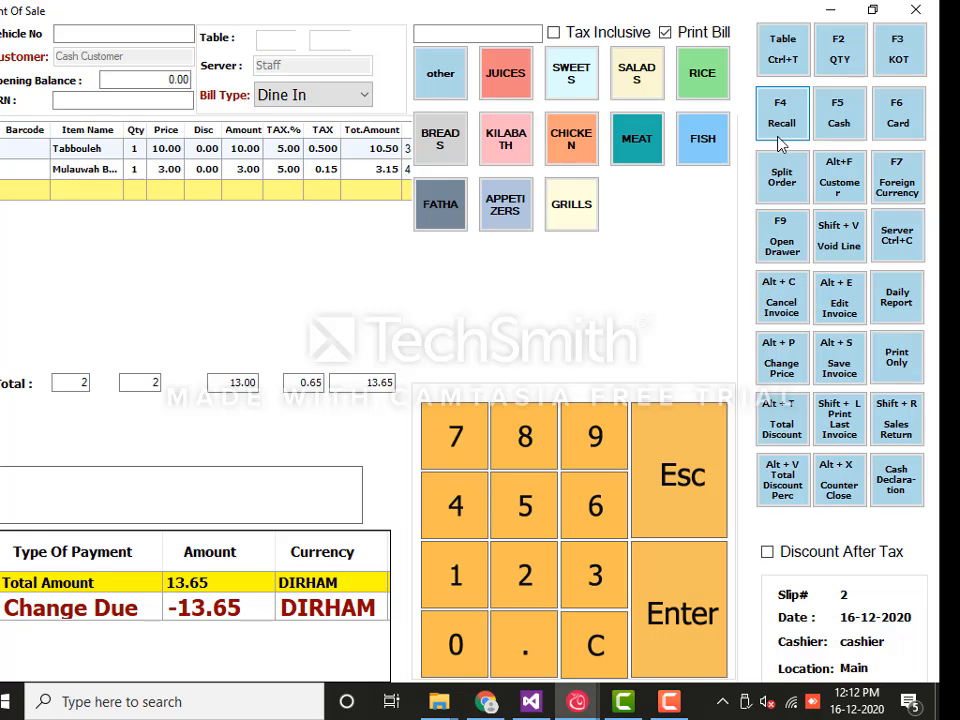
click(900, 55)
click(520, 420)
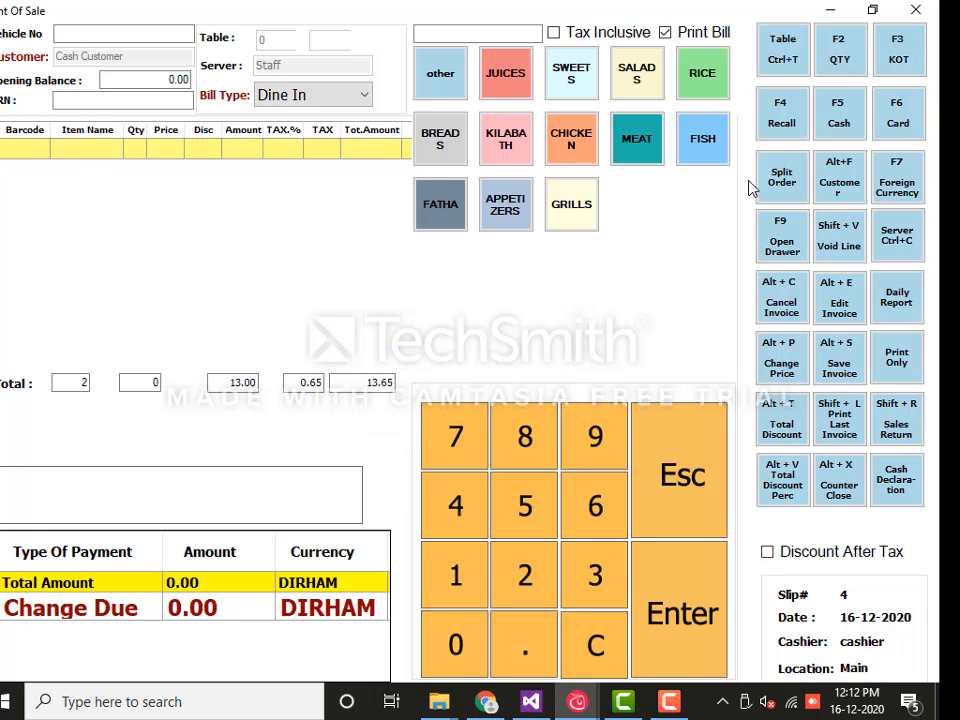
Add Kunafa With Cheese, Kabsa Chicken, Mulauwah Bread and Fattoush to slip 4, totalling 51.45
click(575, 100)
click(139, 154)
click(569, 139)
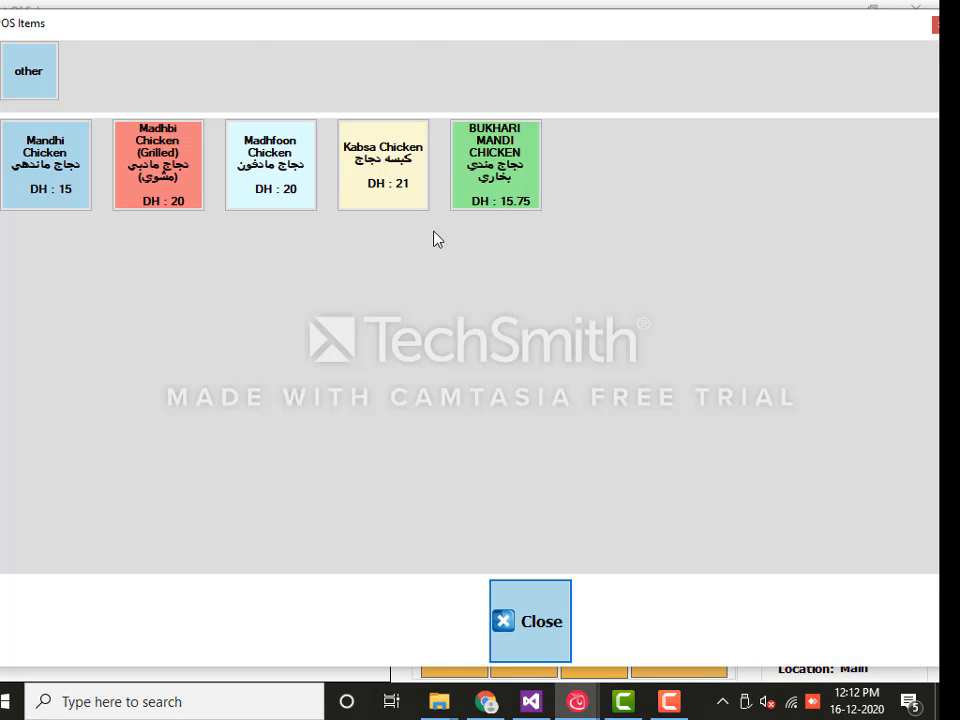
click(366, 180)
click(442, 140)
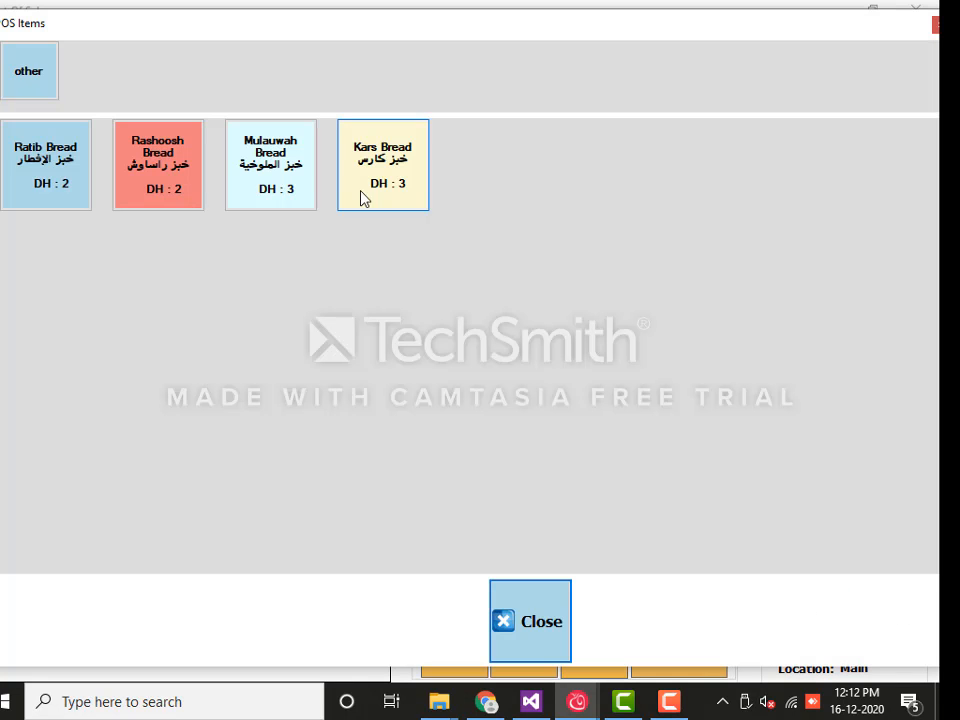
click(285, 175)
click(630, 75)
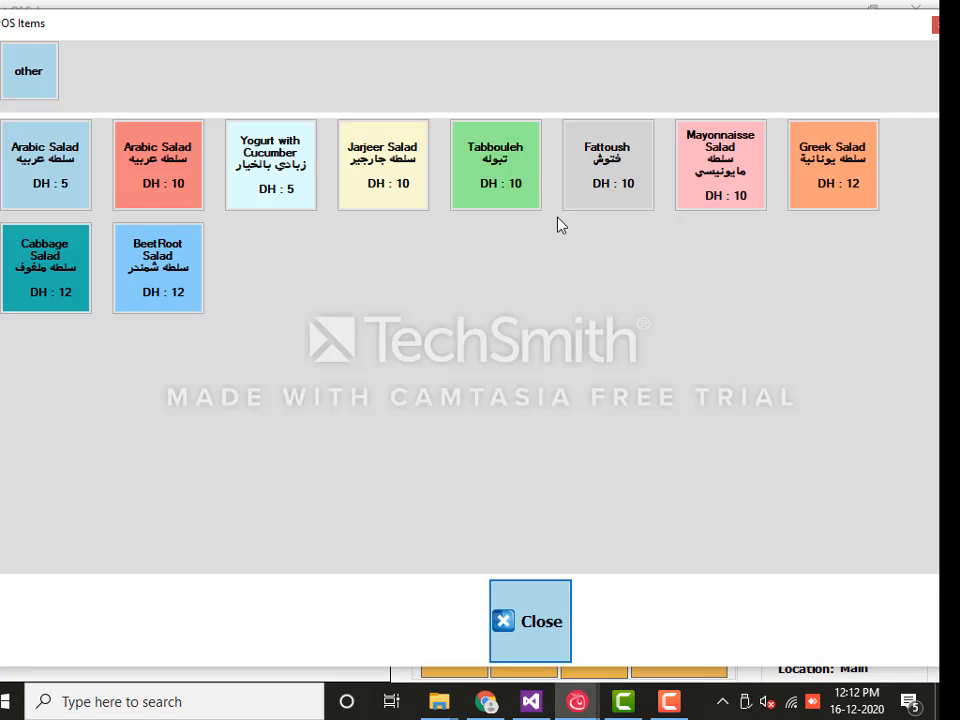
click(596, 182)
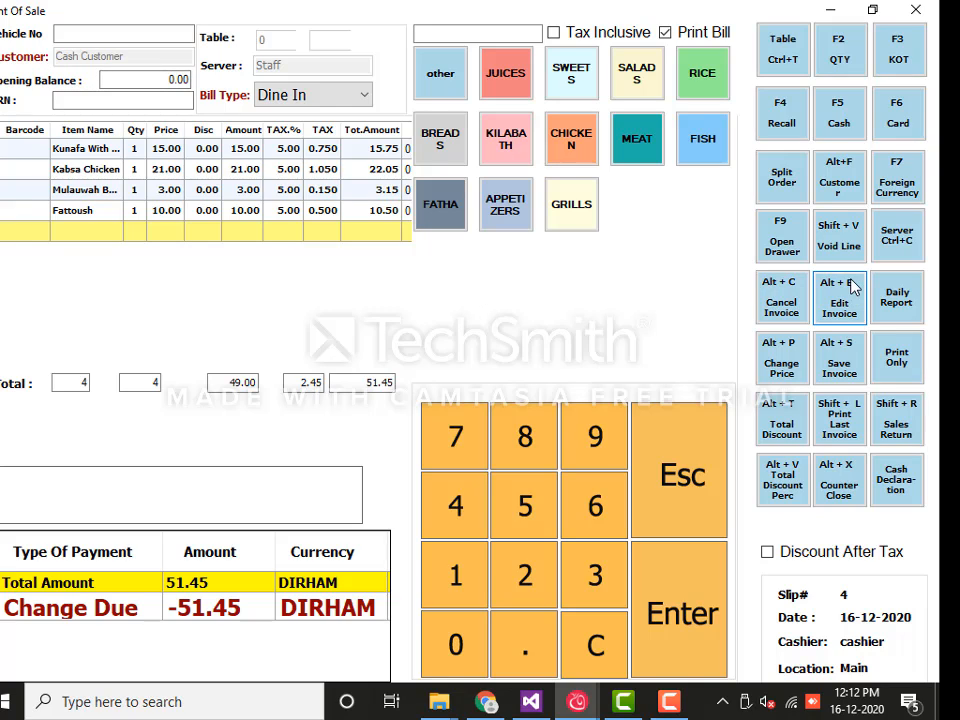
Create customer NEW CUSTOMER (code 2) and assign it to slip 4 instead of Cash Customer
click(840, 188)
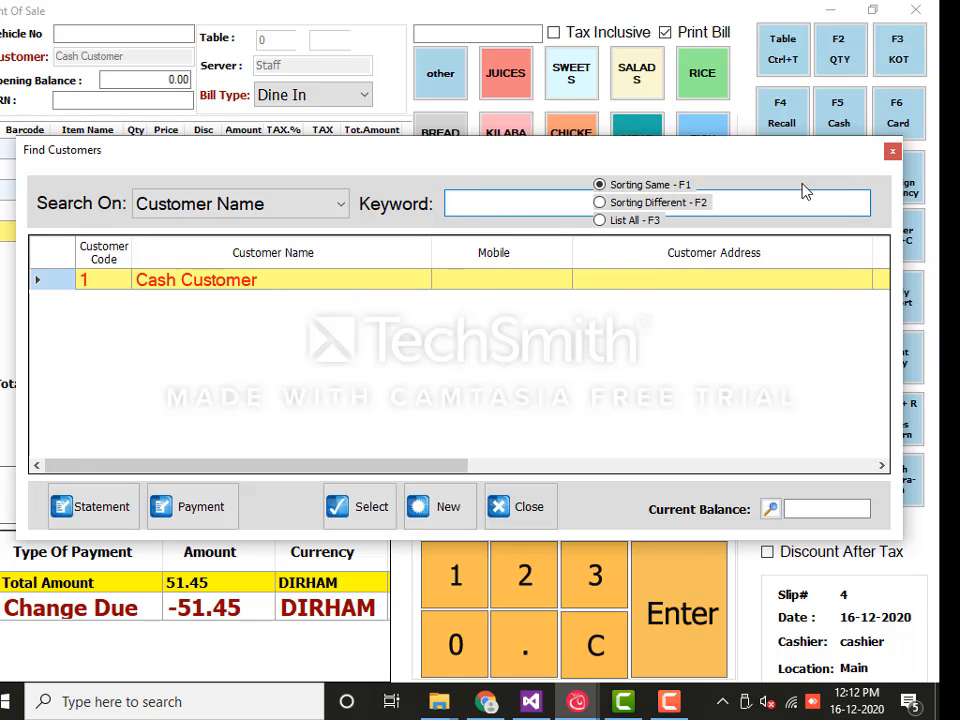
click(457, 513)
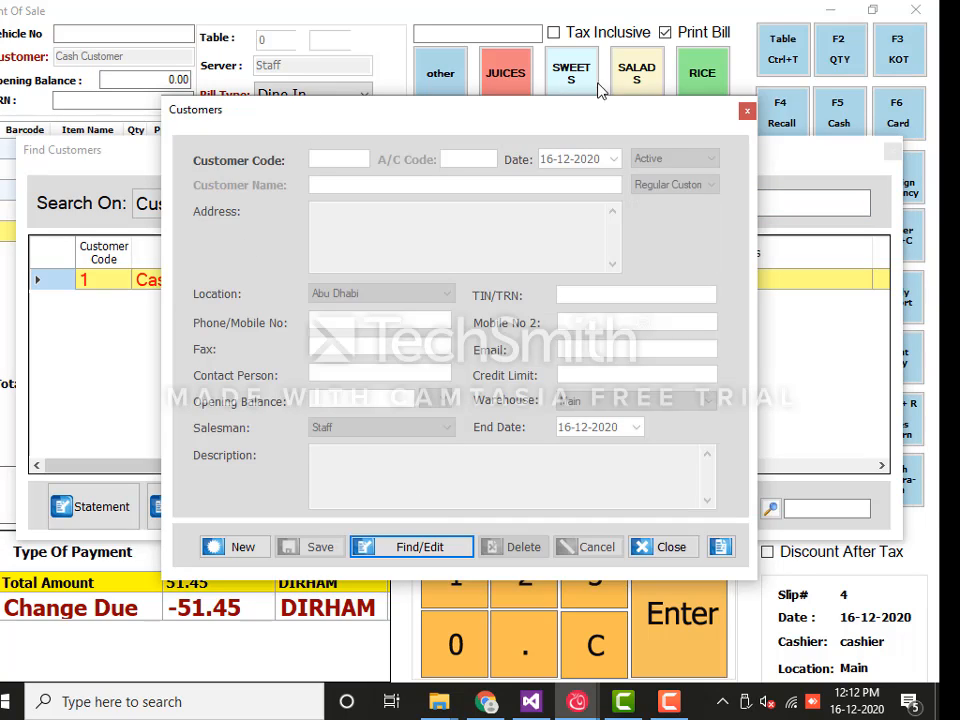
click(244, 547)
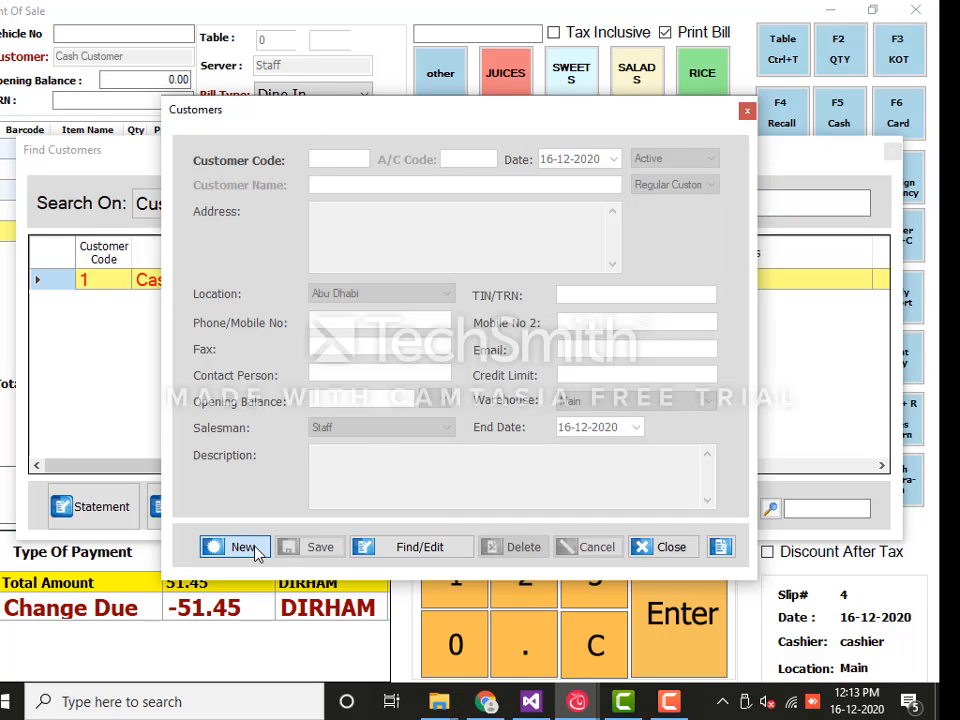
click(366, 187)
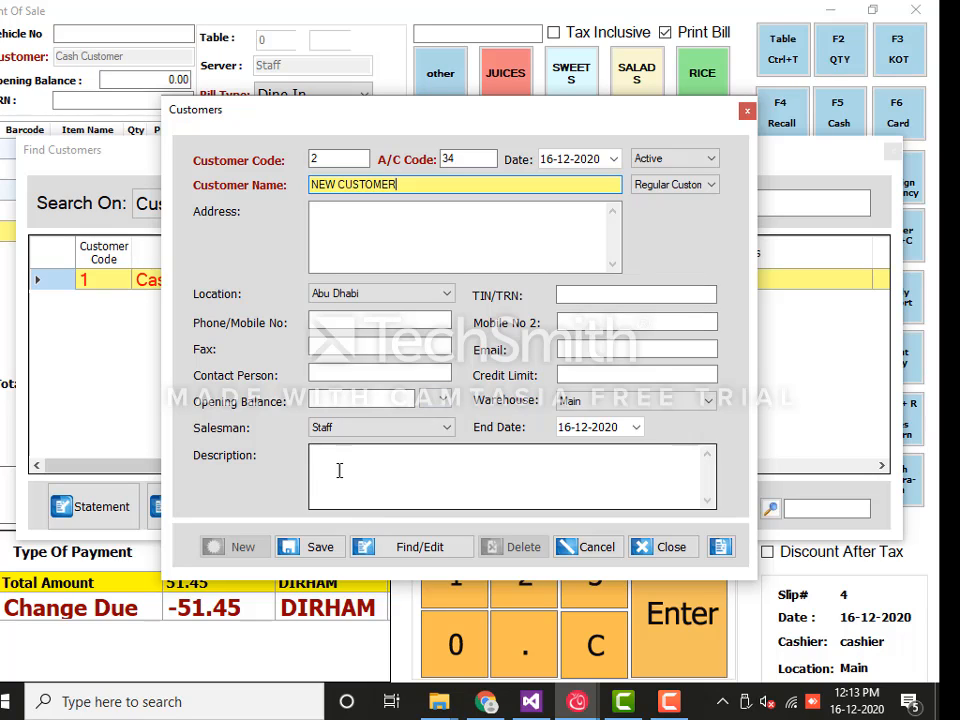
click(312, 550)
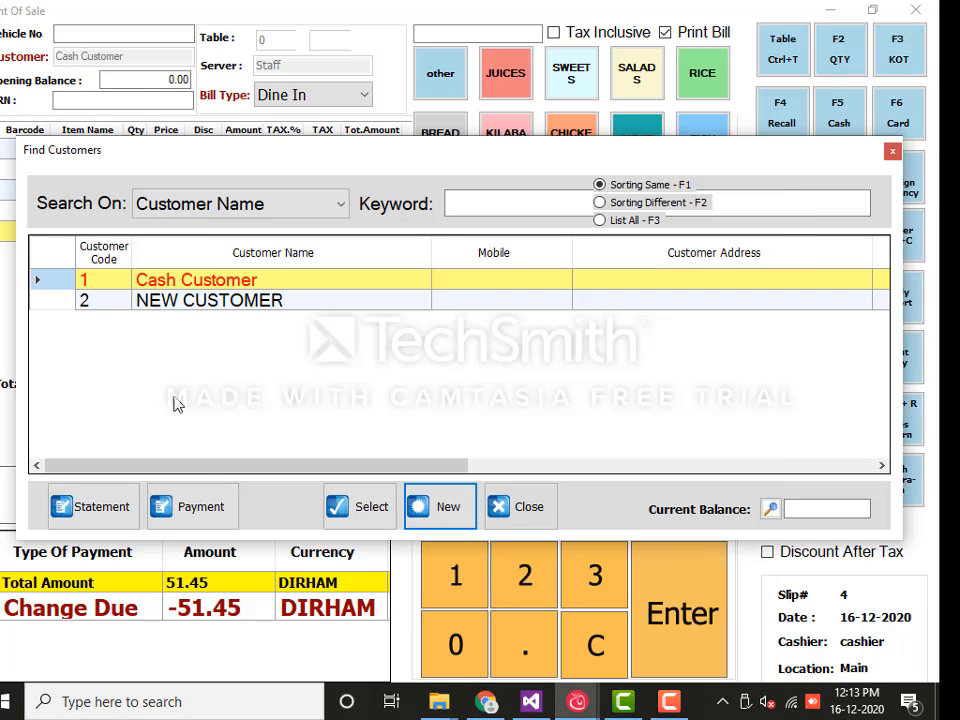
click(236, 302)
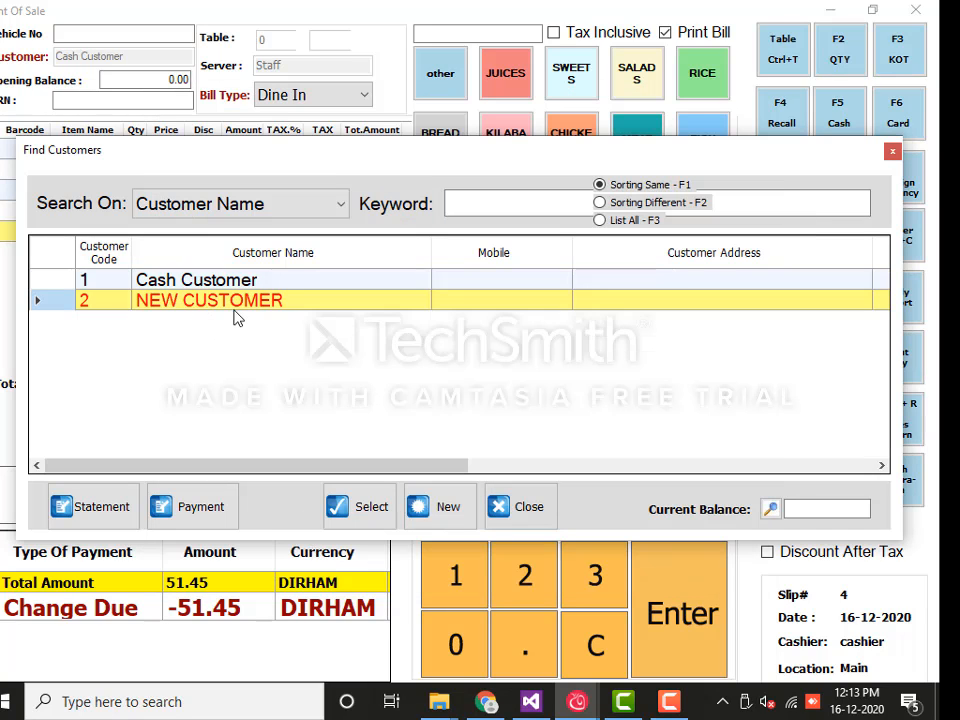
click(364, 520)
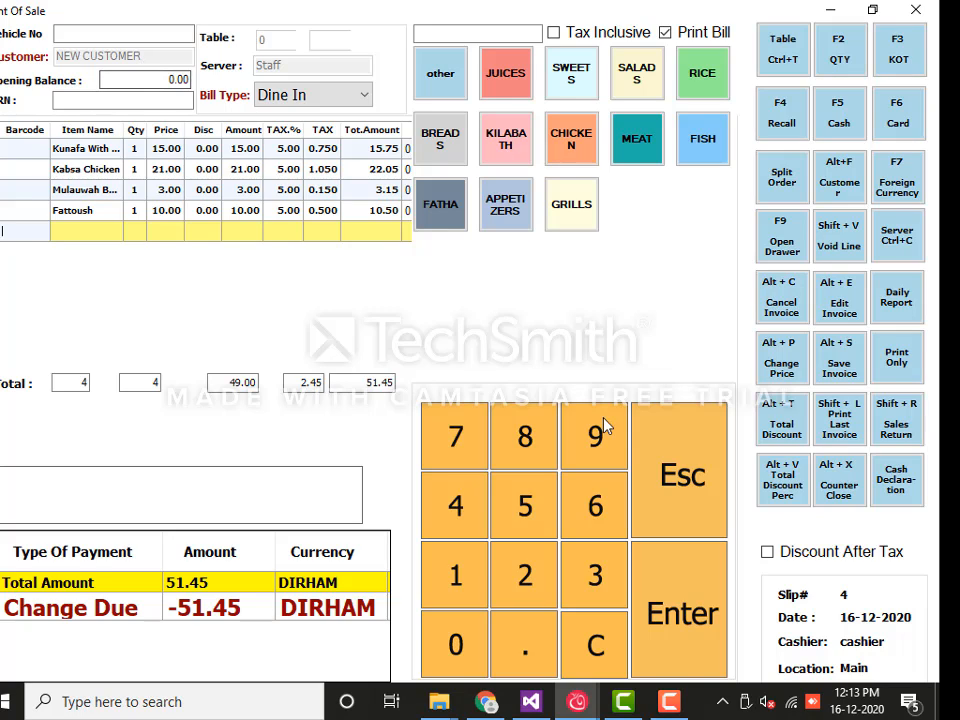
Save slip 4 as an invoice and select NEW CUSTOMER in the customer list
click(840, 368)
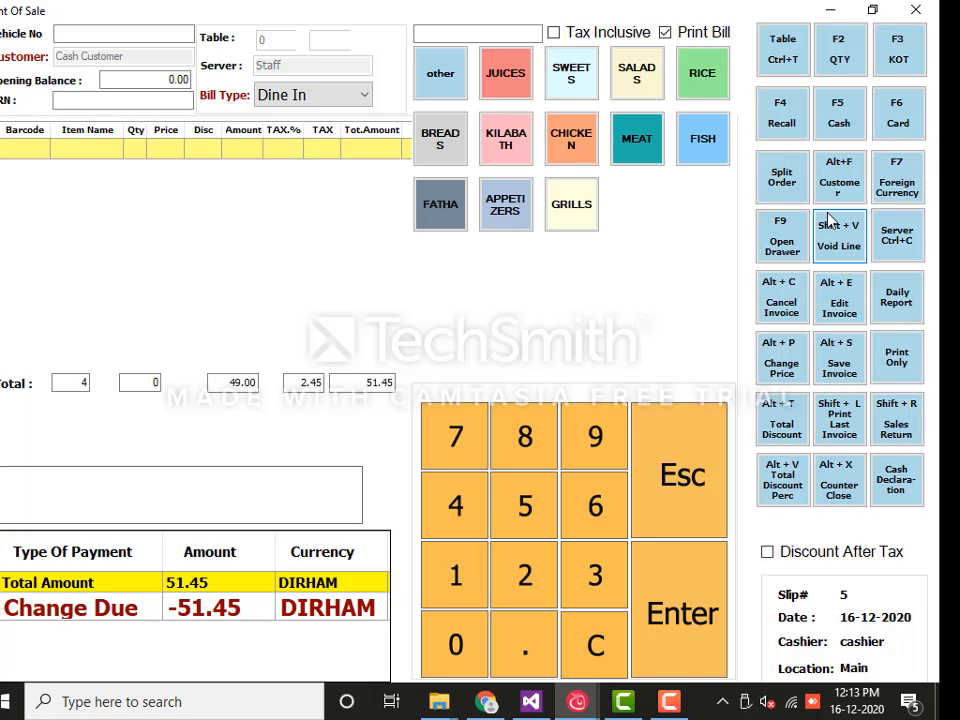
click(840, 185)
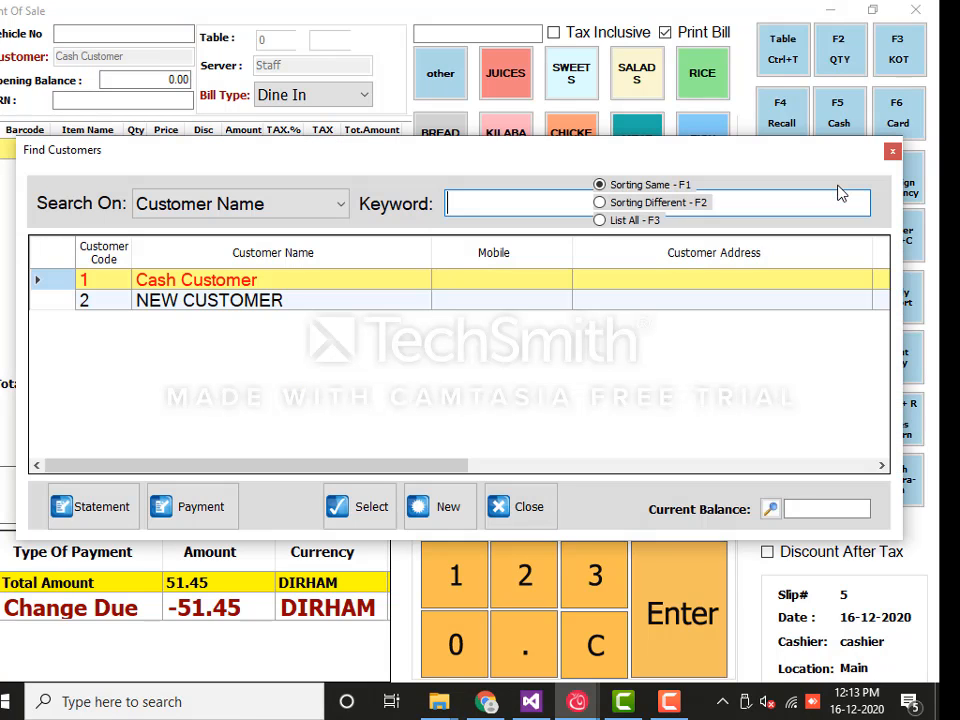
click(253, 303)
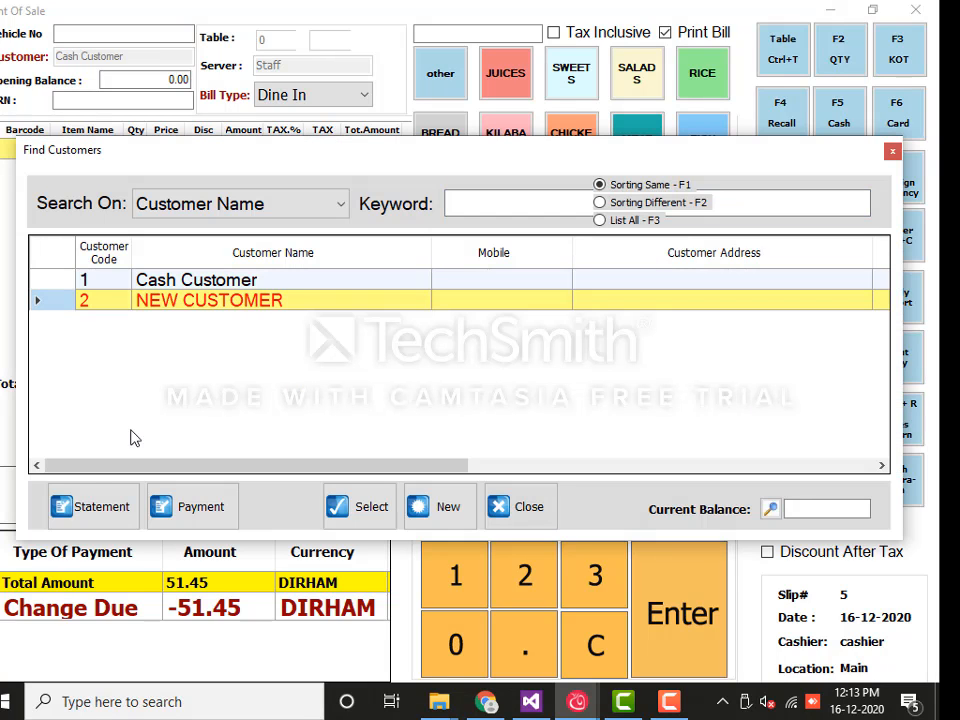
Review NEW CUSTOMER's account statement, which shows 51.45 due from POS Sales 4
click(107, 508)
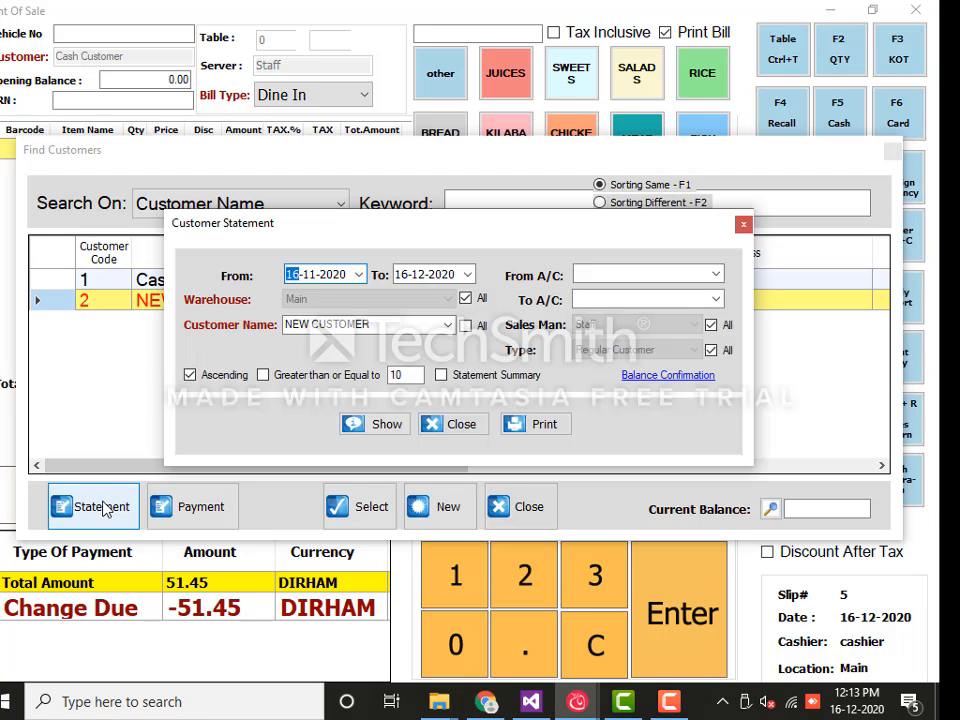
click(395, 432)
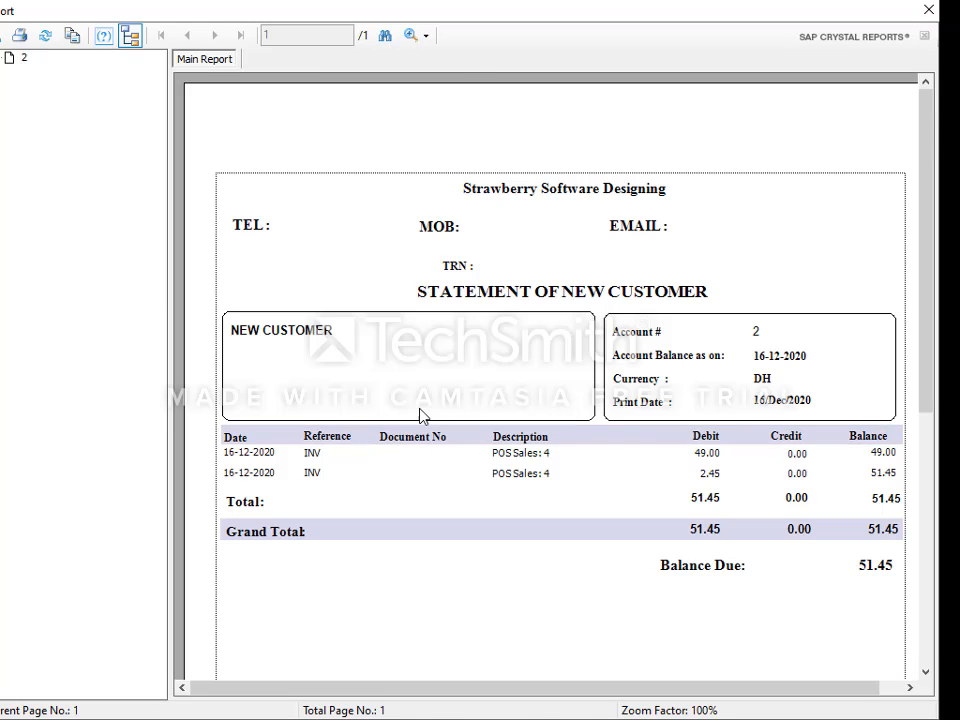
scroll(423, 417, down, 5)
scroll(426, 418, up, 5)
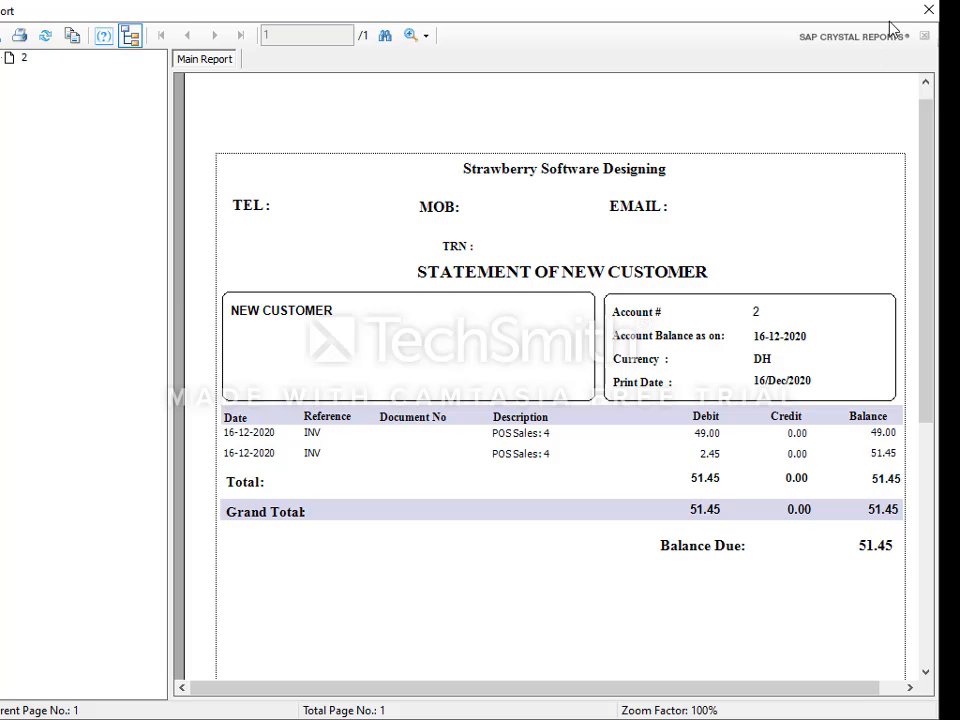
click(929, 12)
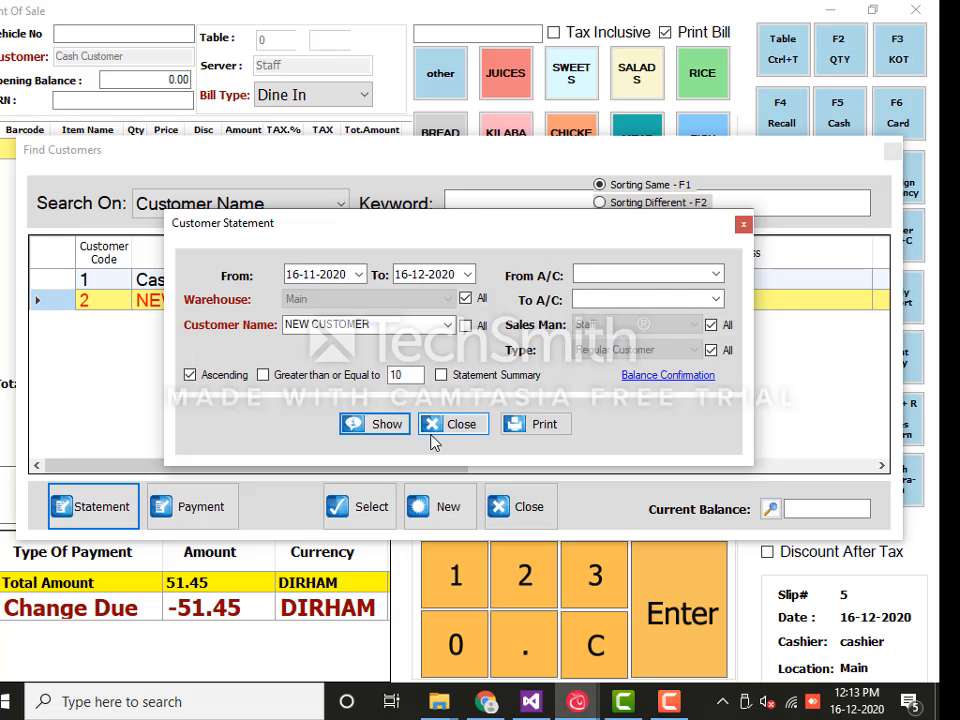
click(744, 224)
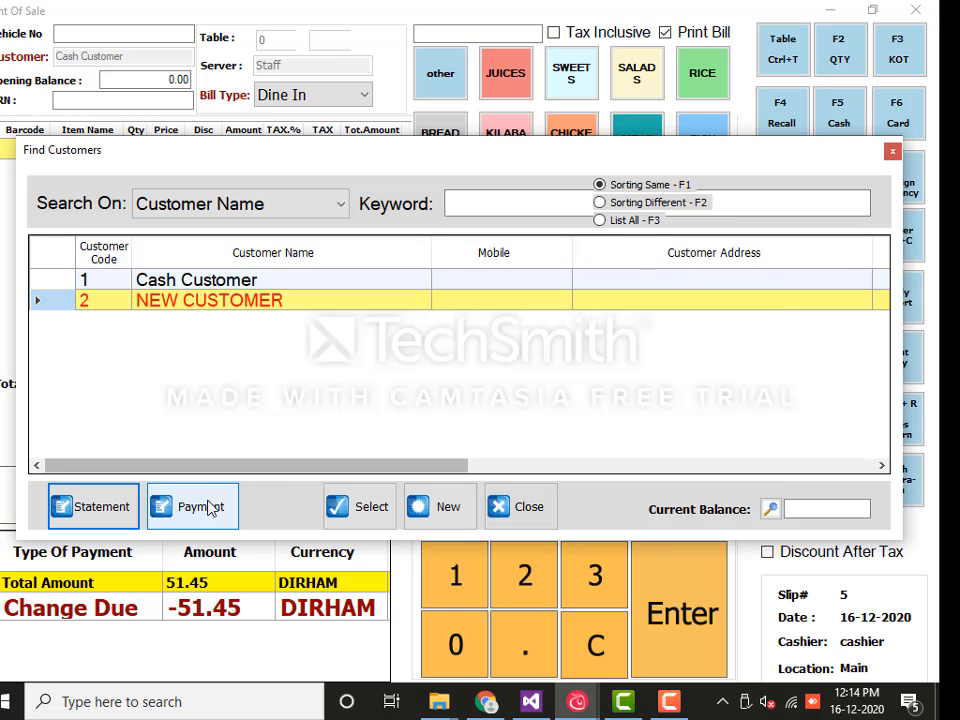
Pay invoice 4's 51.45 in full with a saved receipt voucher, without printing it
click(201, 507)
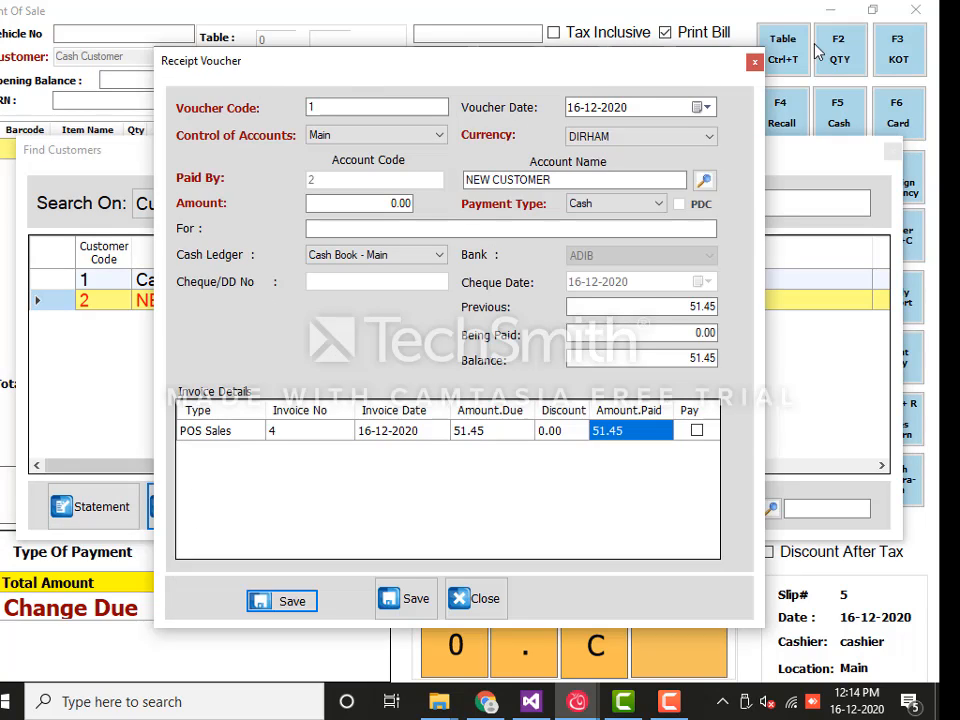
click(696, 430)
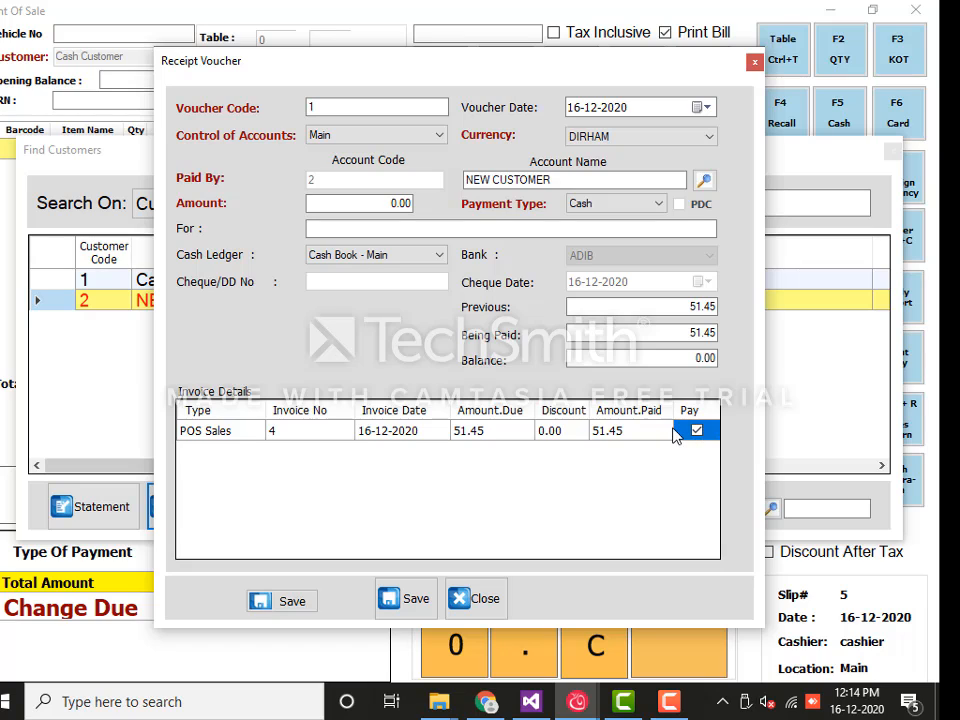
click(415, 598)
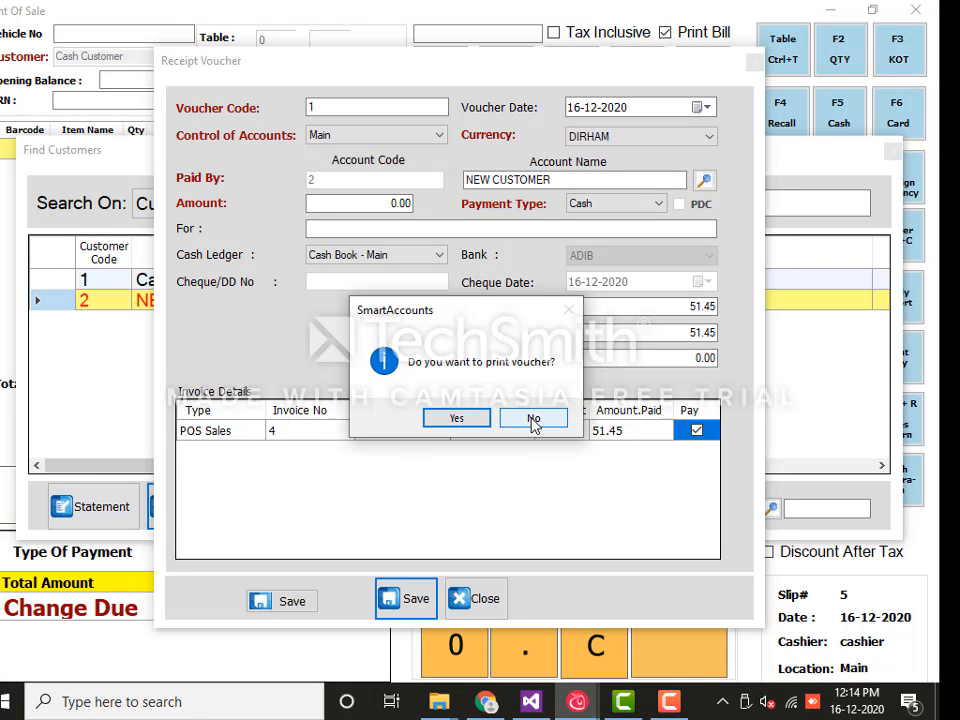
click(533, 421)
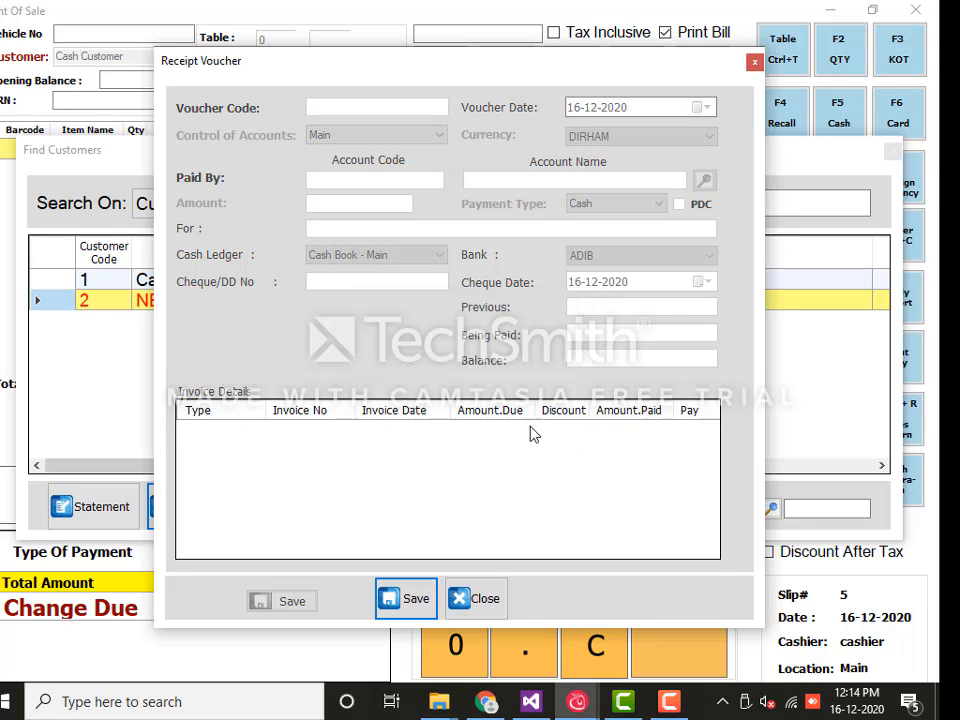
click(483, 599)
click(548, 517)
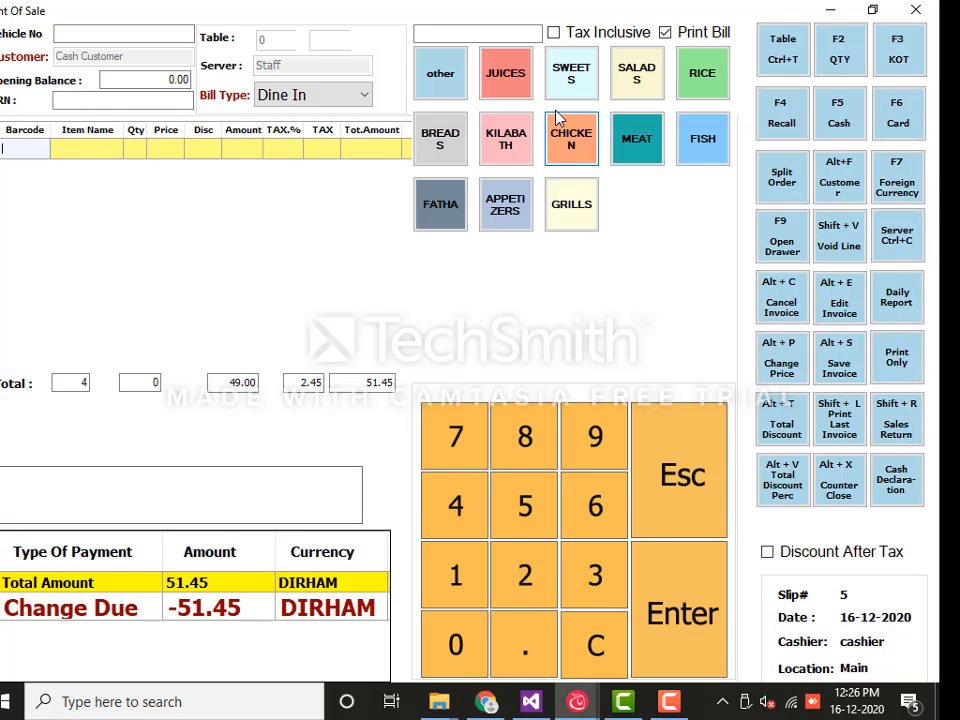
Add Kunafa With Cheese and Tabbouleh to slip 5
click(566, 81)
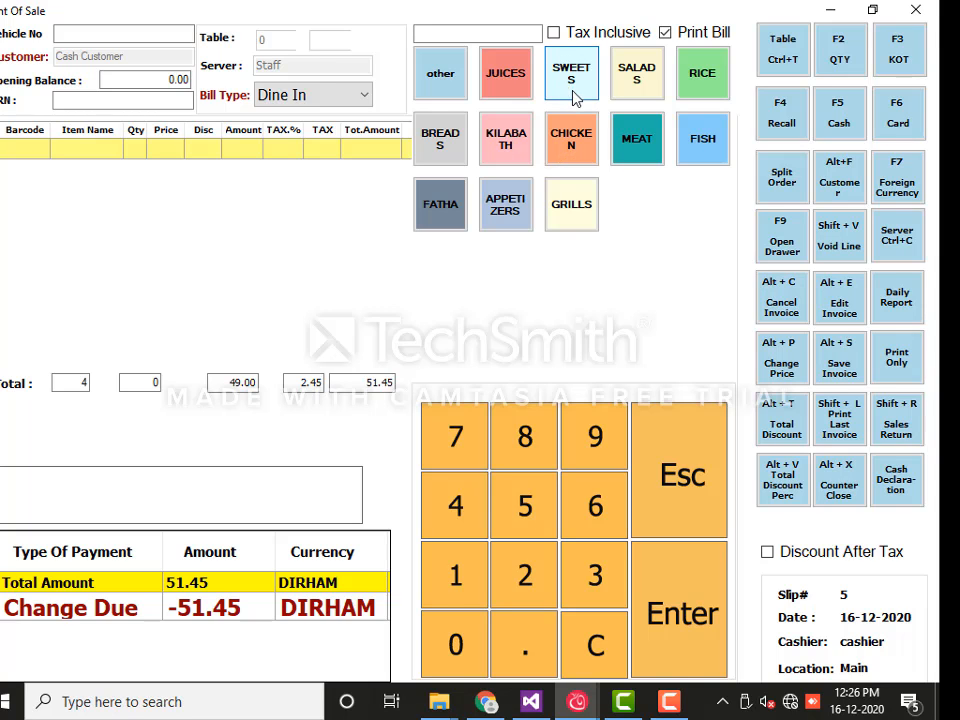
click(568, 100)
click(150, 155)
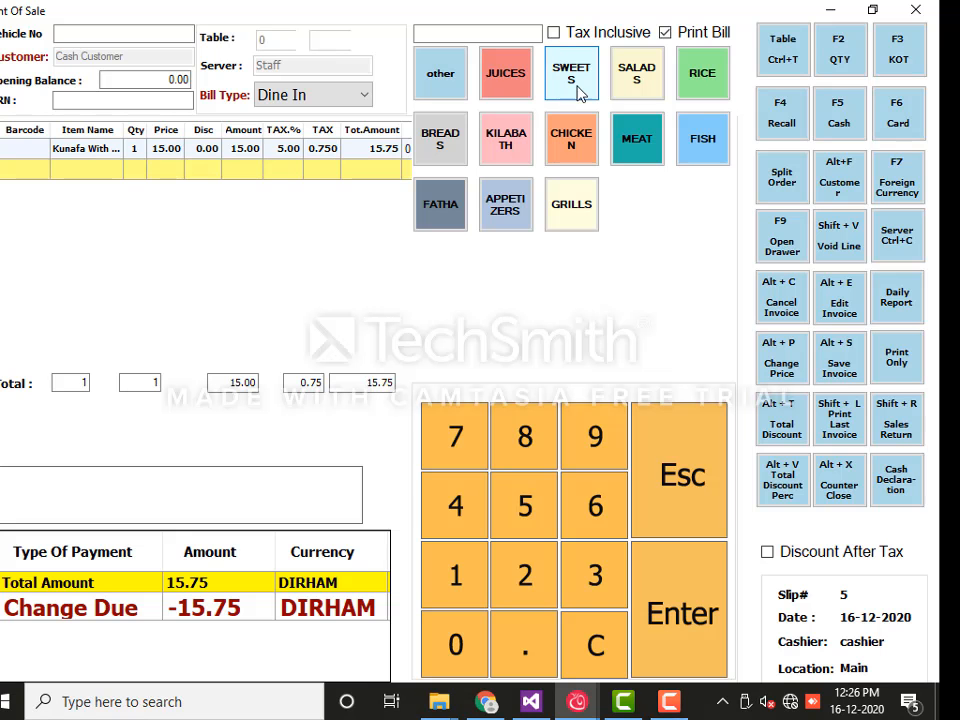
click(625, 95)
click(538, 204)
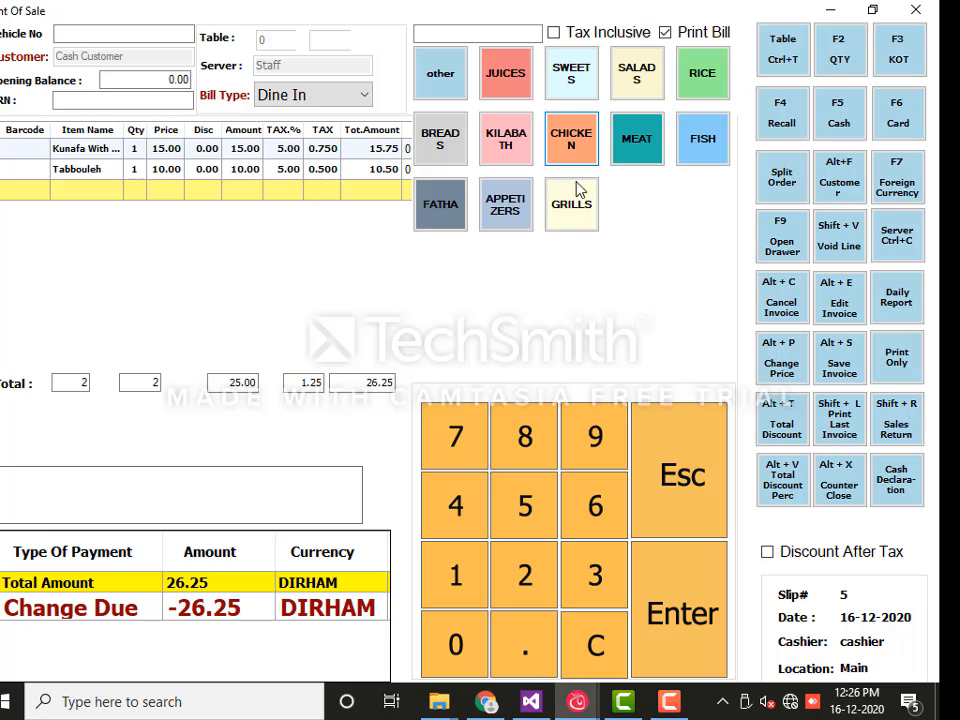
Check the amount in Oman Riyal, then pay 26.25 cash in dirhams
click(896, 185)
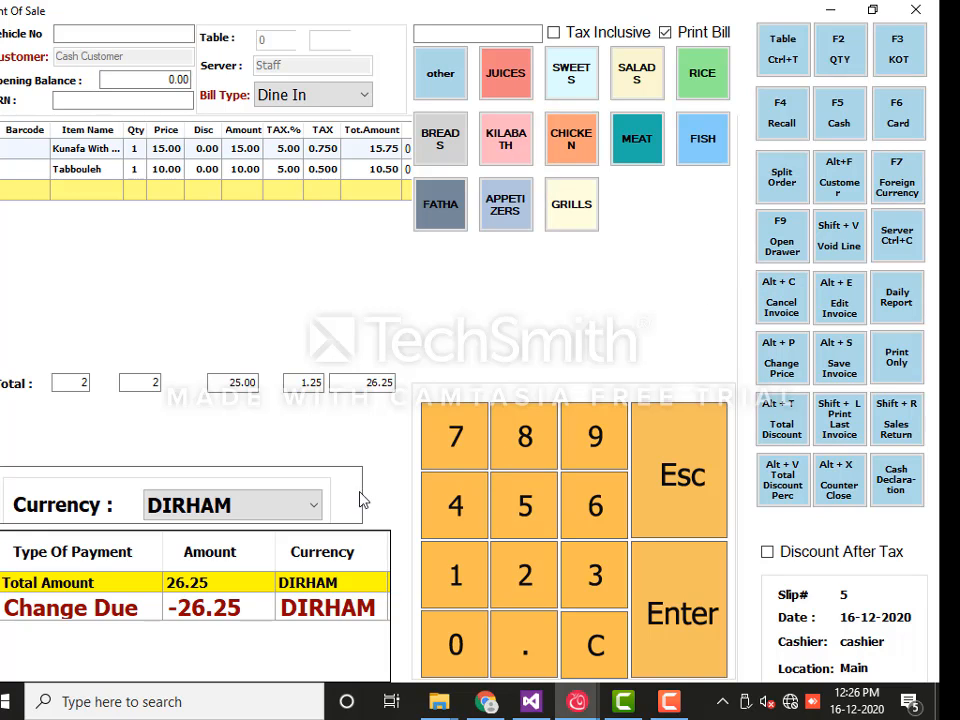
click(309, 510)
click(243, 558)
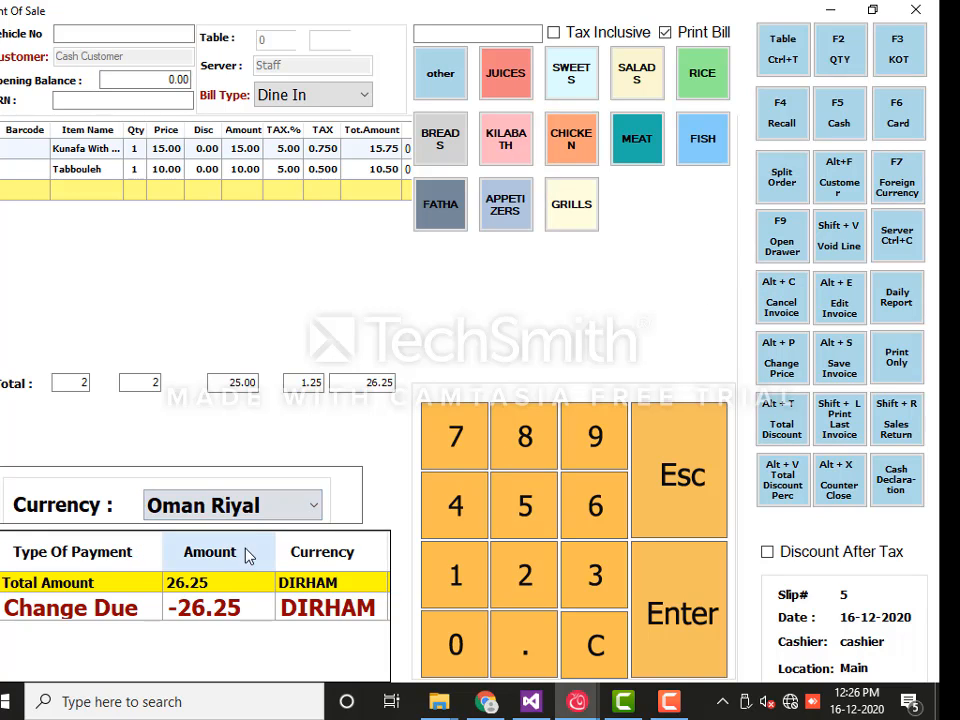
key(Return)
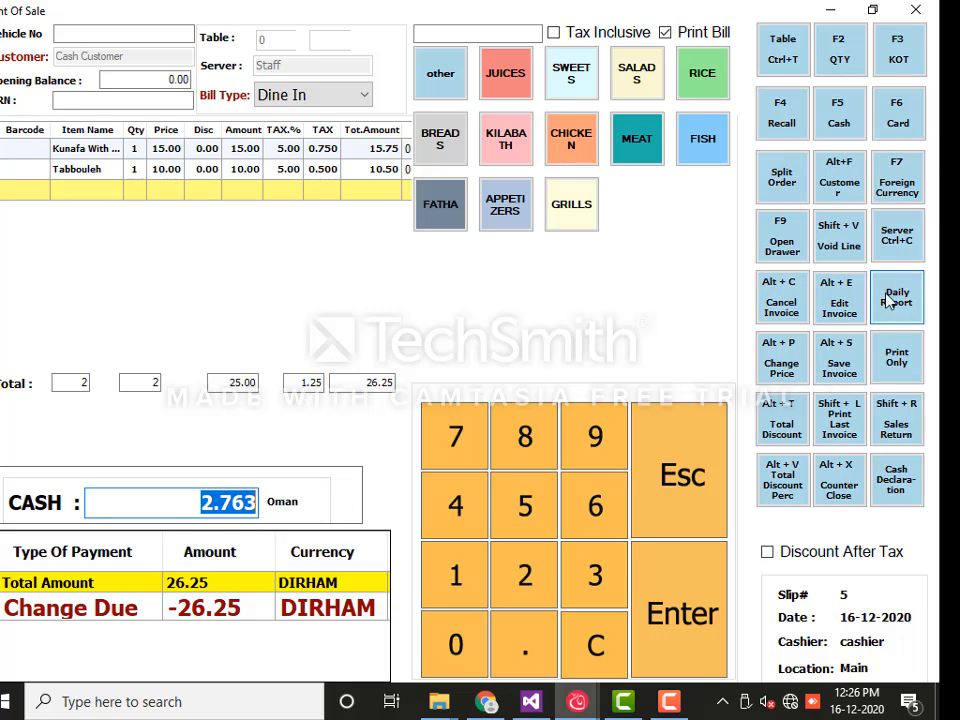
click(885, 195)
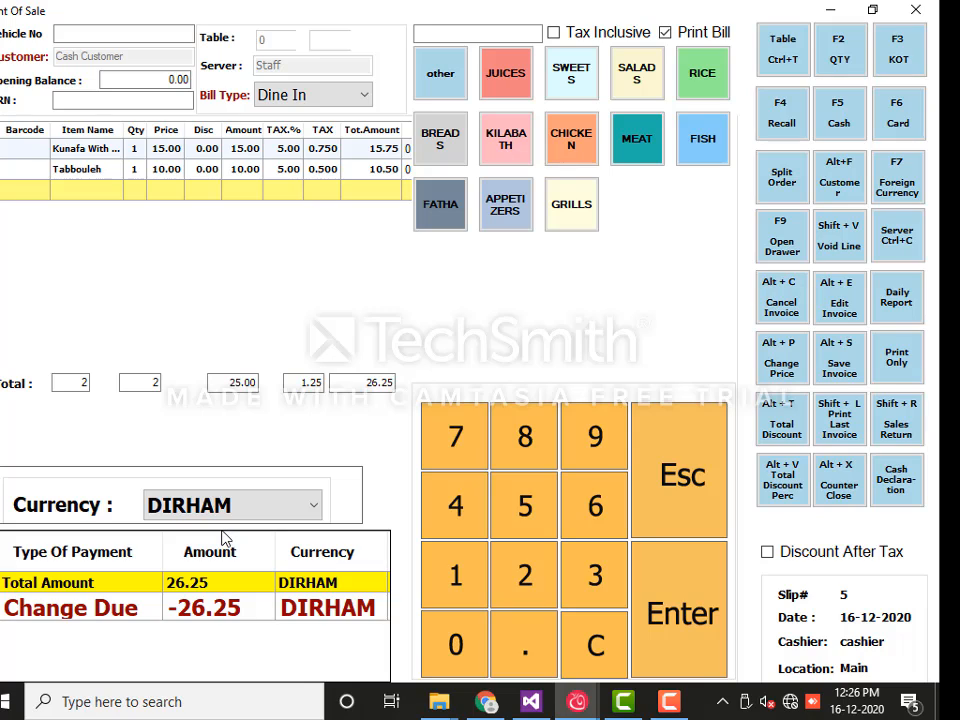
key(Return)
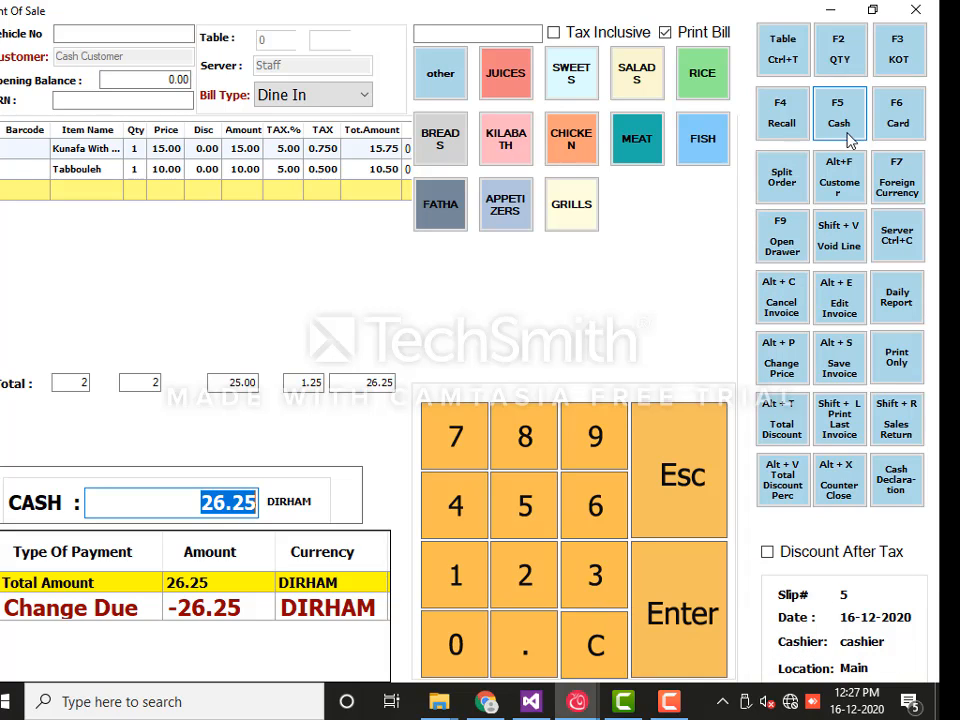
key(Return)
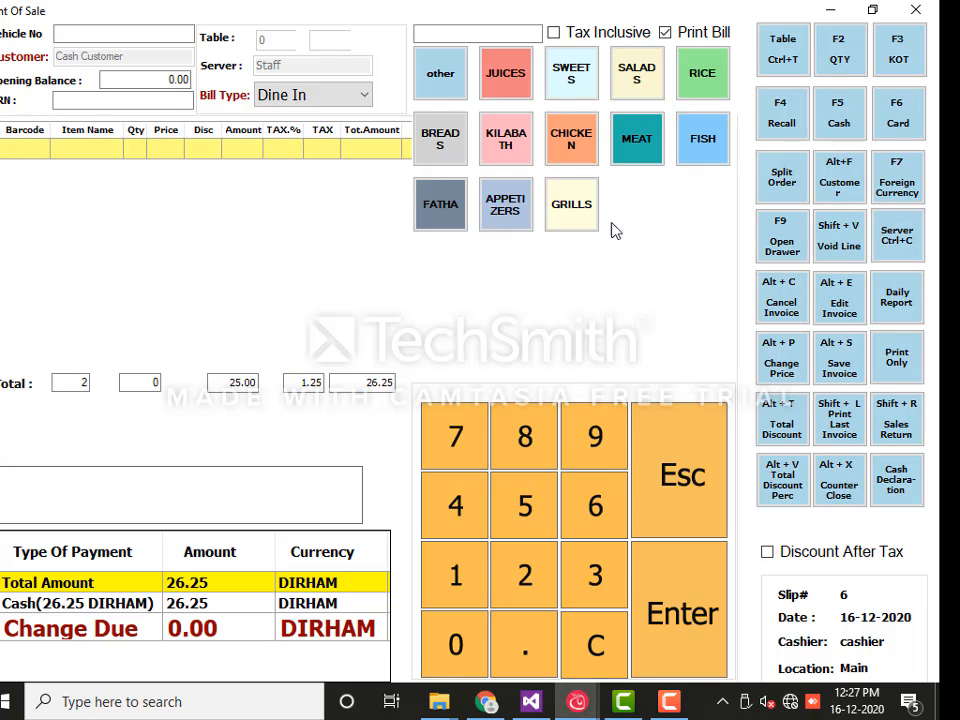
Open the cash drawer and add Tuna, BUKHARI MANDI CHICKEN and Kunafa With Cheese to slip 6
click(786, 247)
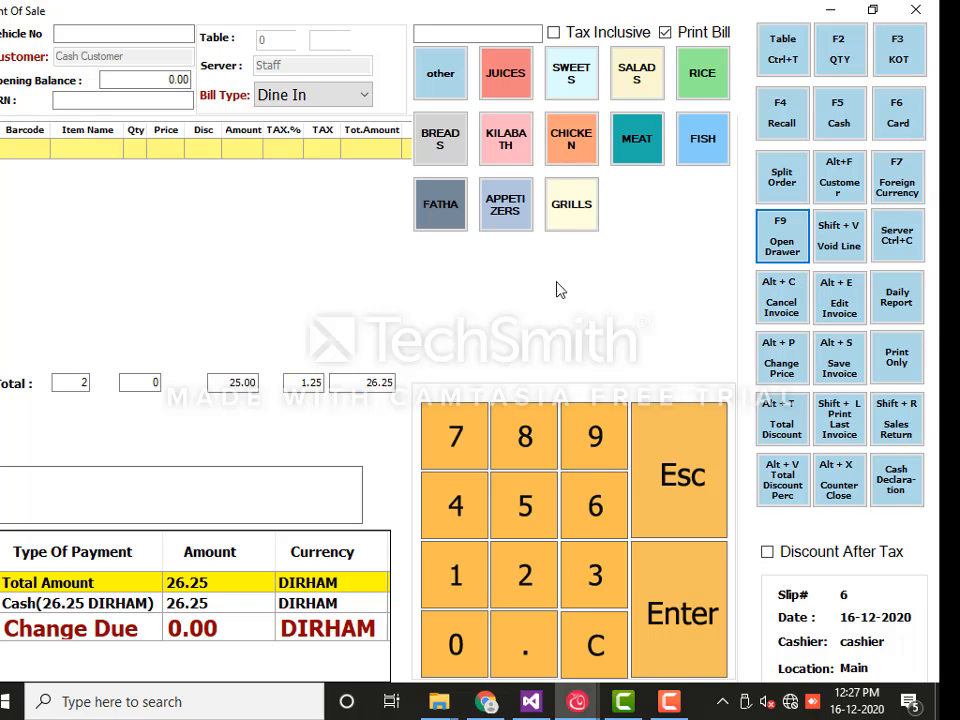
click(527, 150)
click(521, 206)
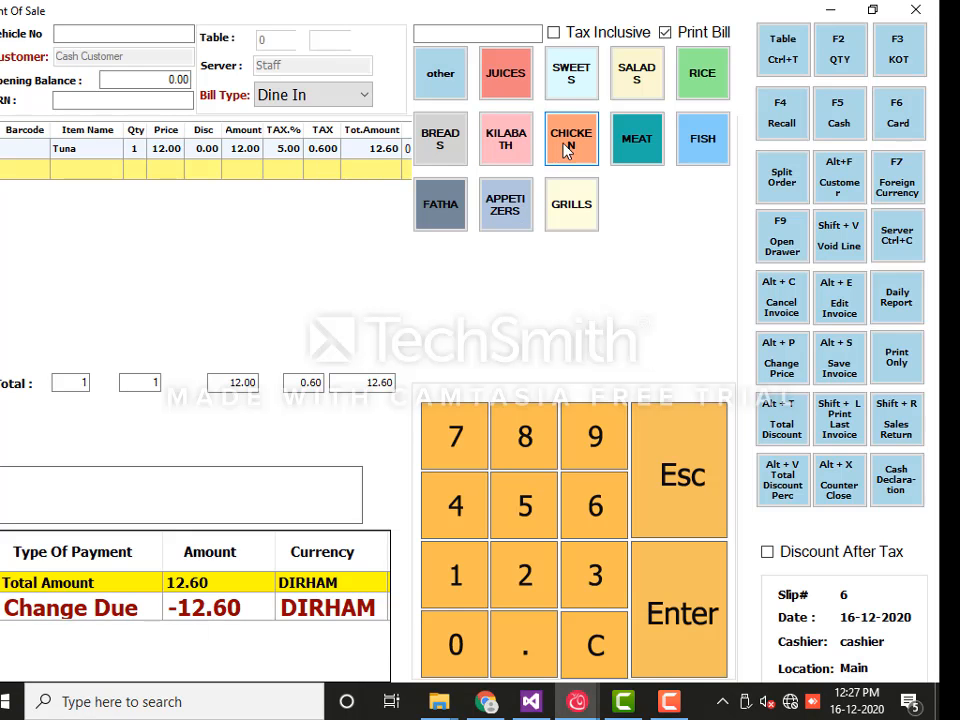
click(568, 146)
click(516, 178)
click(590, 95)
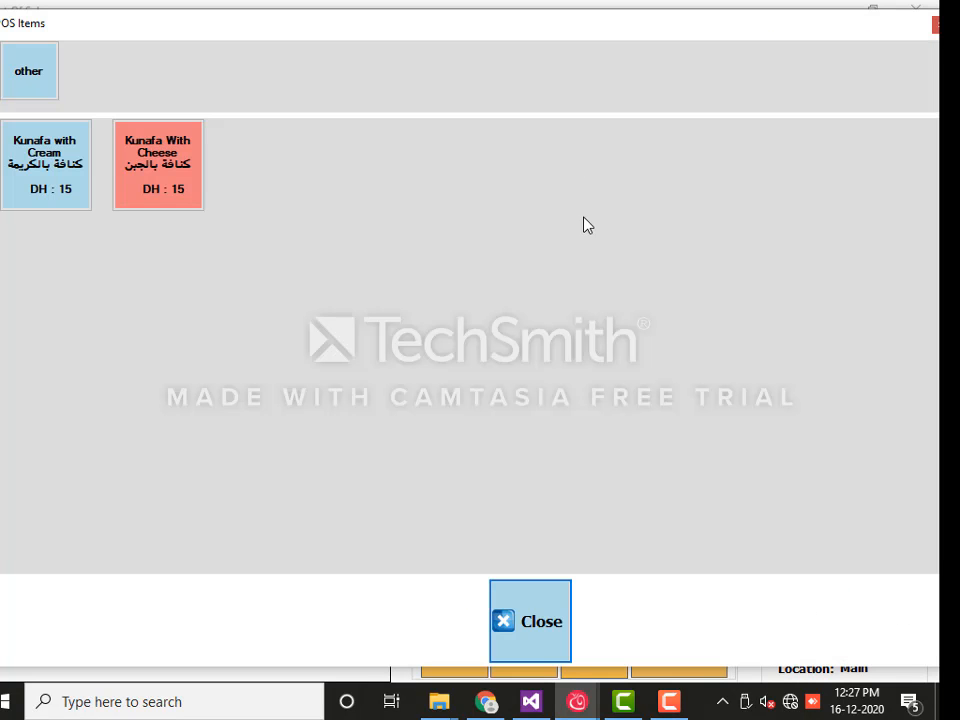
click(185, 195)
click(133, 190)
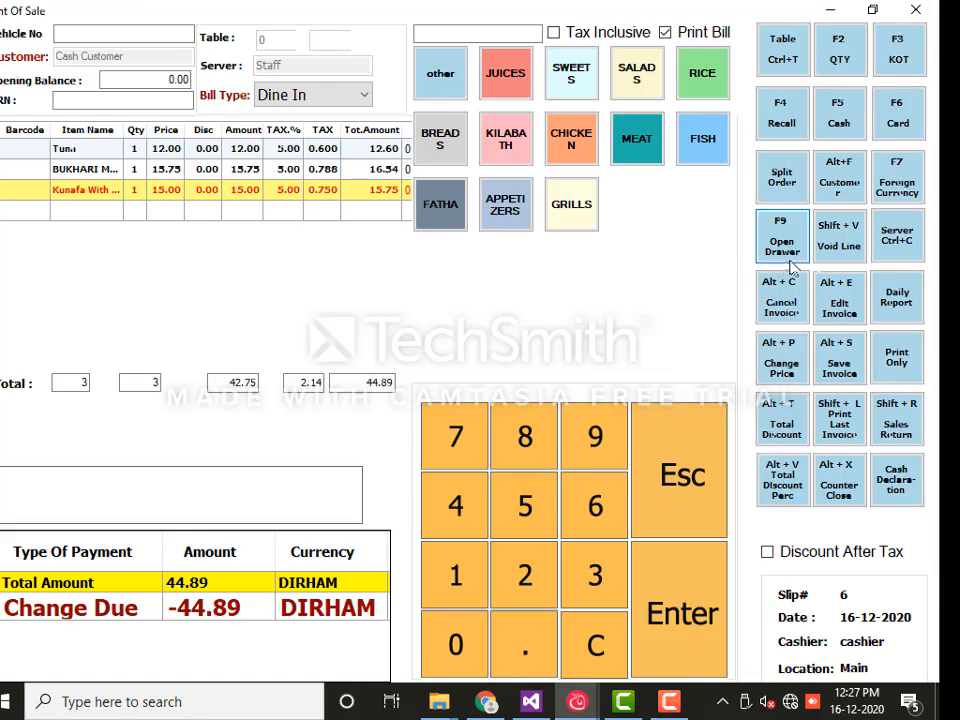
Void the Kunafa With Cheese and BUKHARI MANDI CHICKEN lines on slip 6
click(850, 250)
click(200, 170)
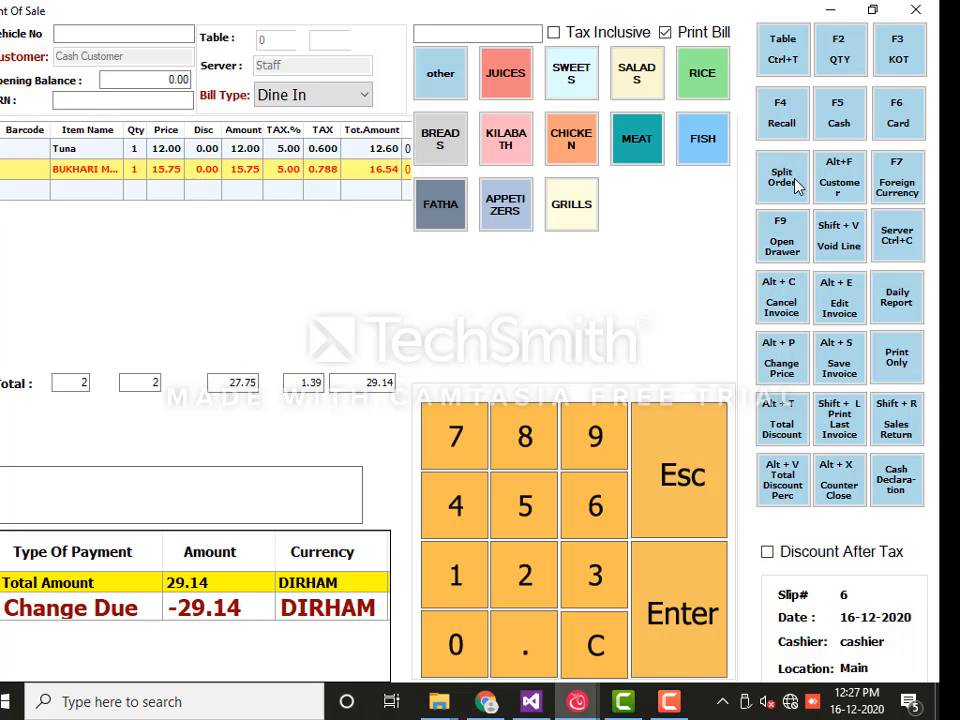
click(845, 198)
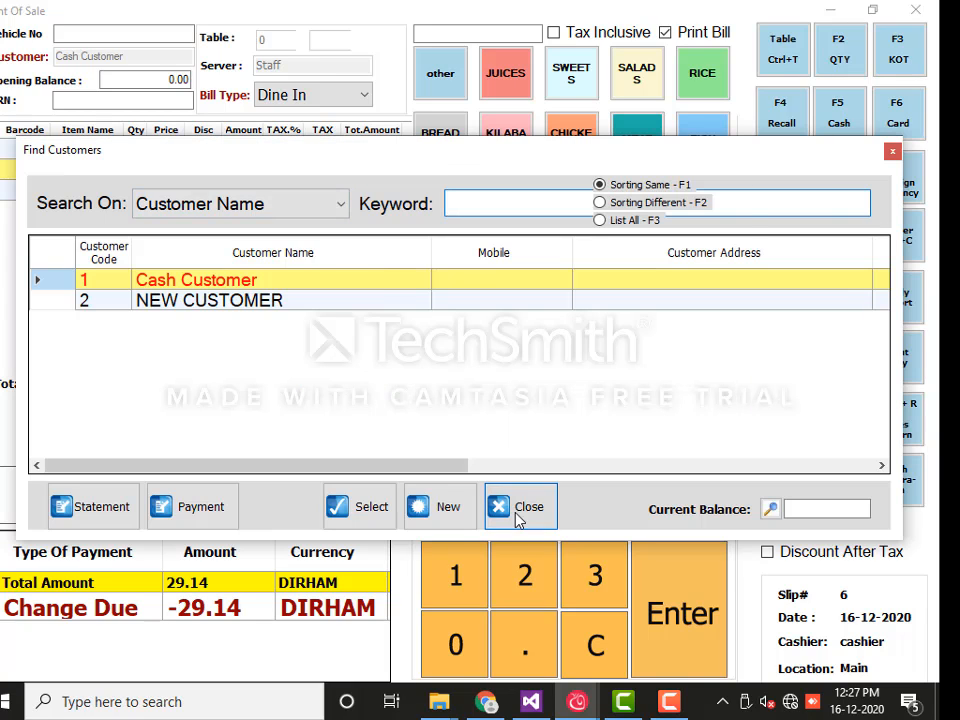
click(515, 508)
click(226, 170)
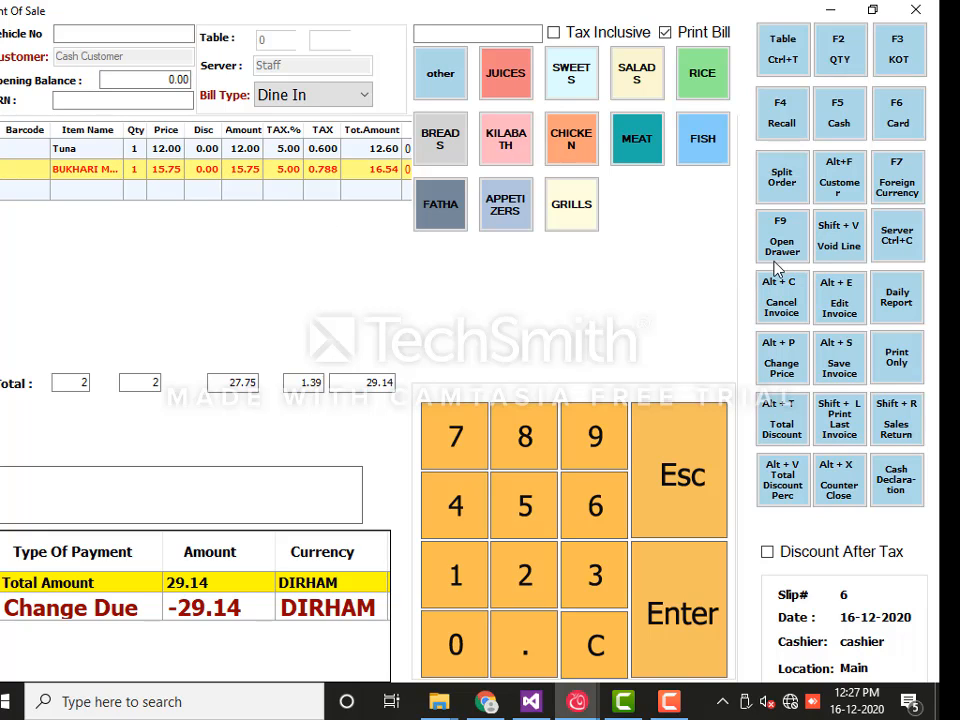
click(838, 245)
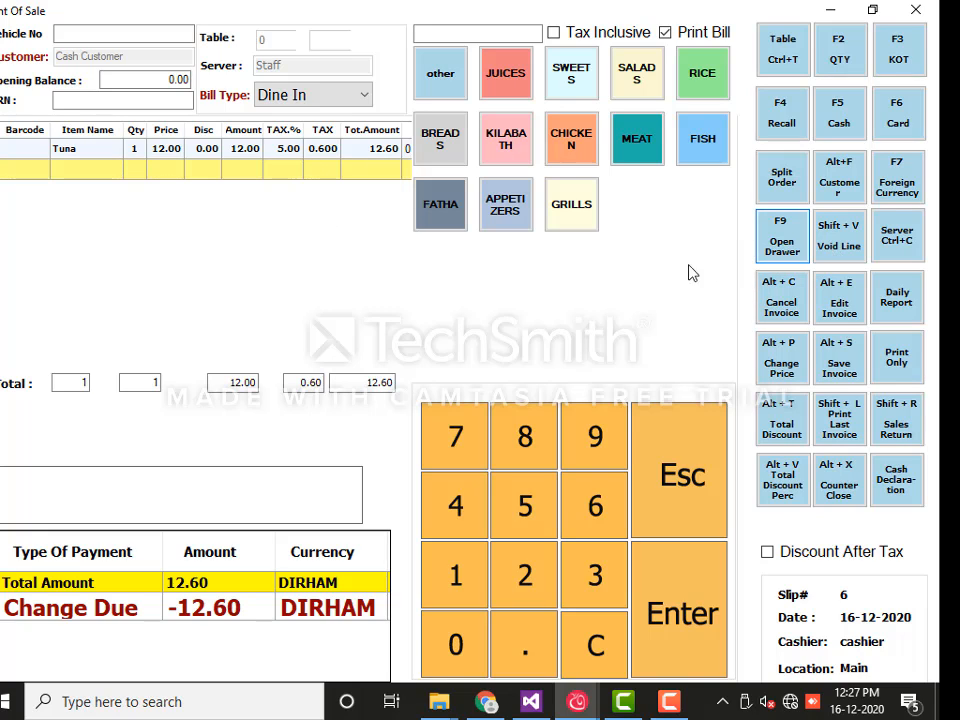
Add Tabbouleh, Bukhari Rice and BUKHARI MANDI CHICKEN, then cancel the whole slip
click(645, 92)
click(465, 189)
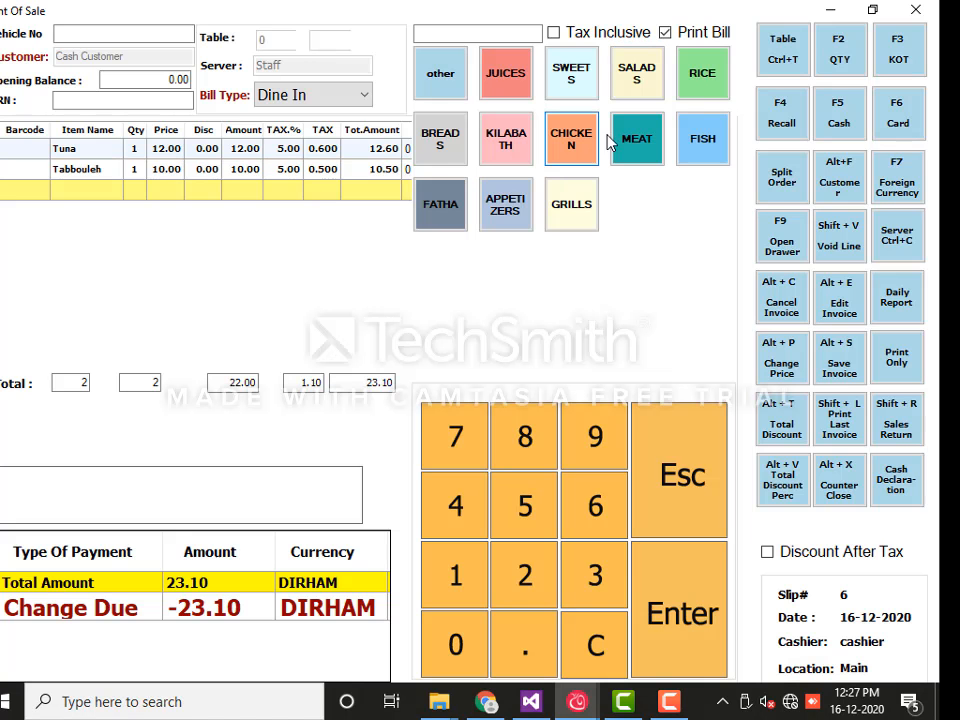
click(684, 79)
click(161, 189)
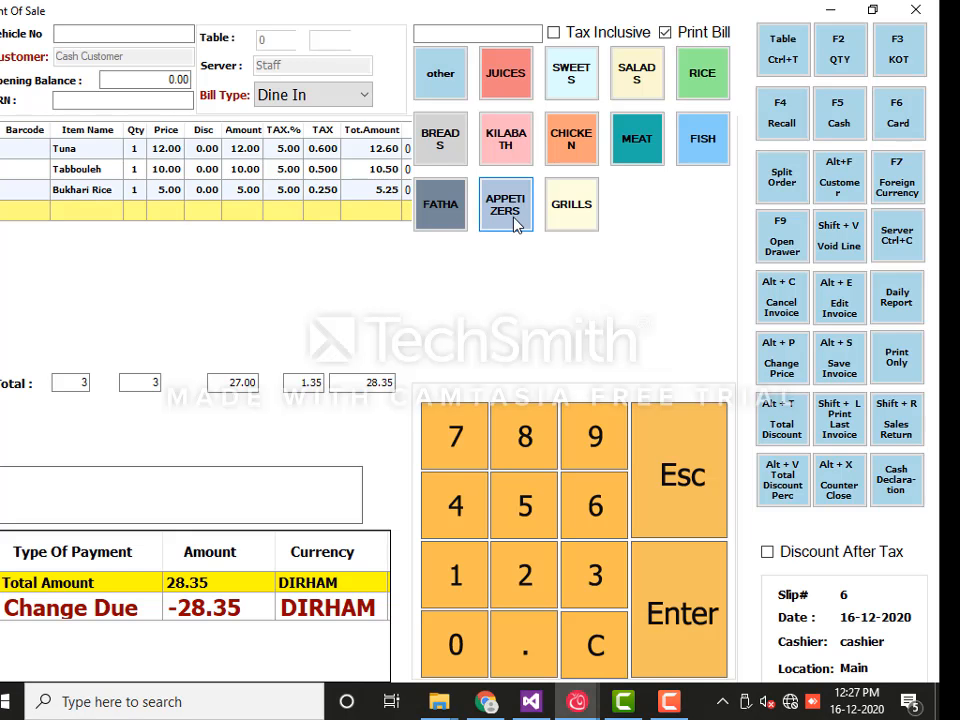
click(589, 150)
click(482, 202)
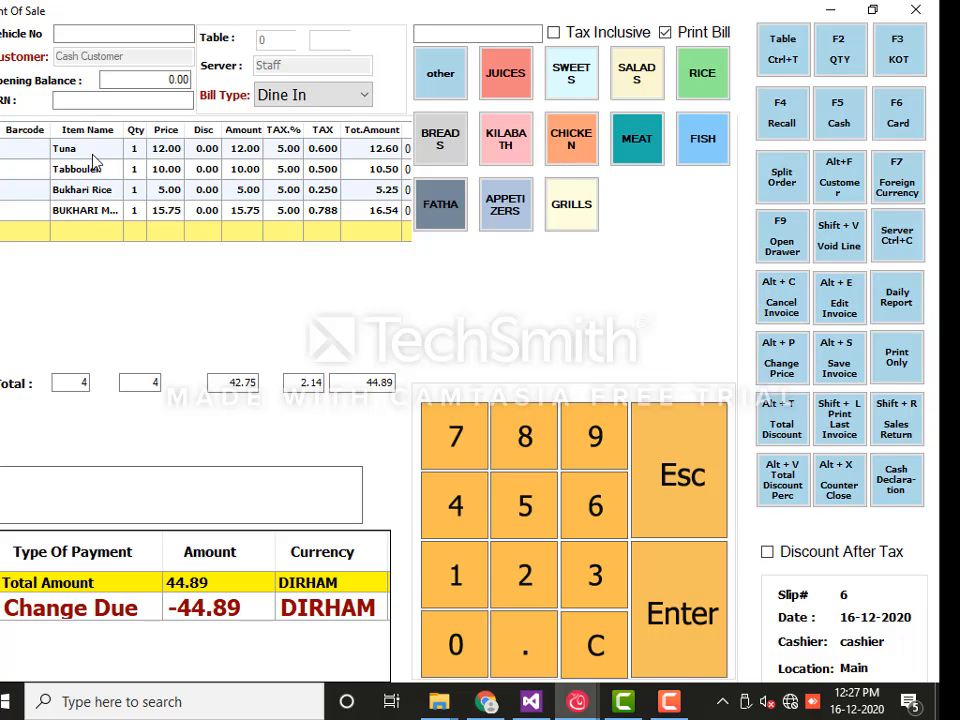
click(778, 309)
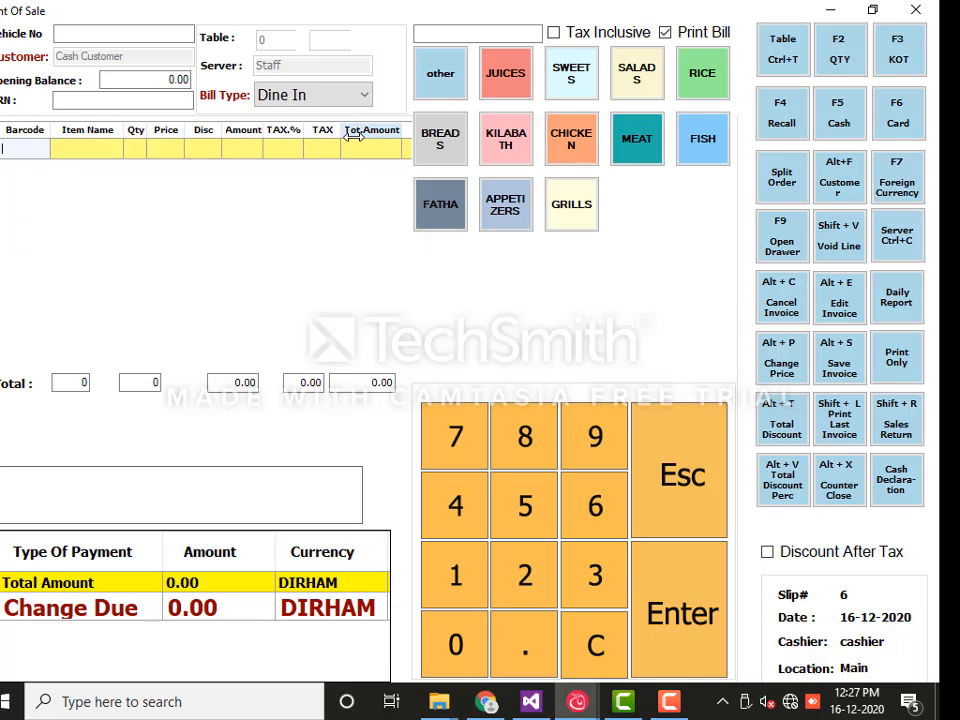
click(896, 240)
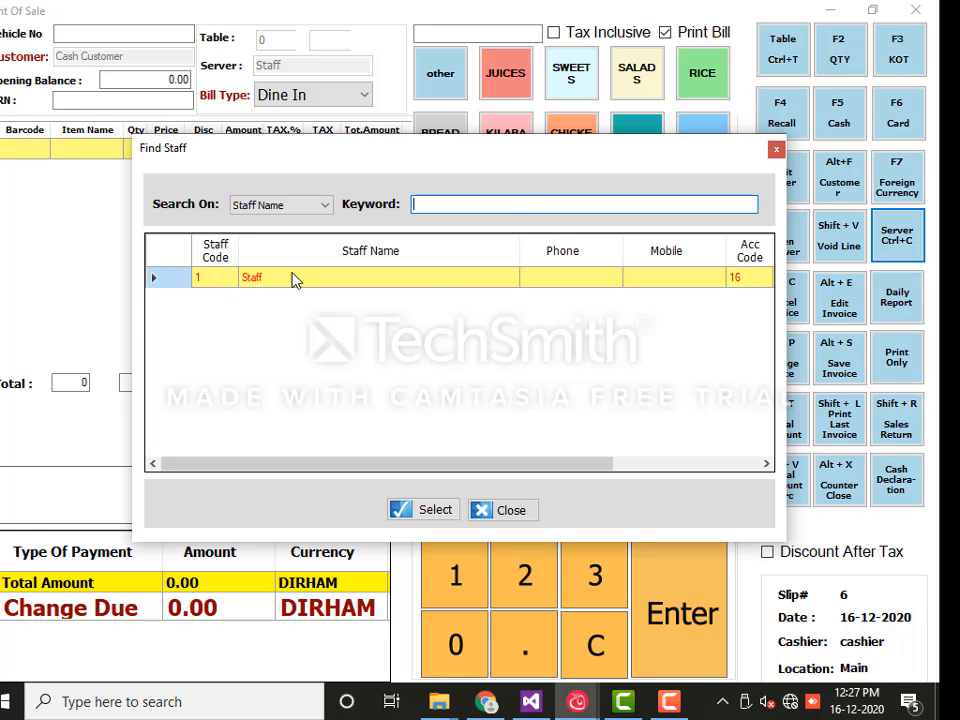
click(436, 510)
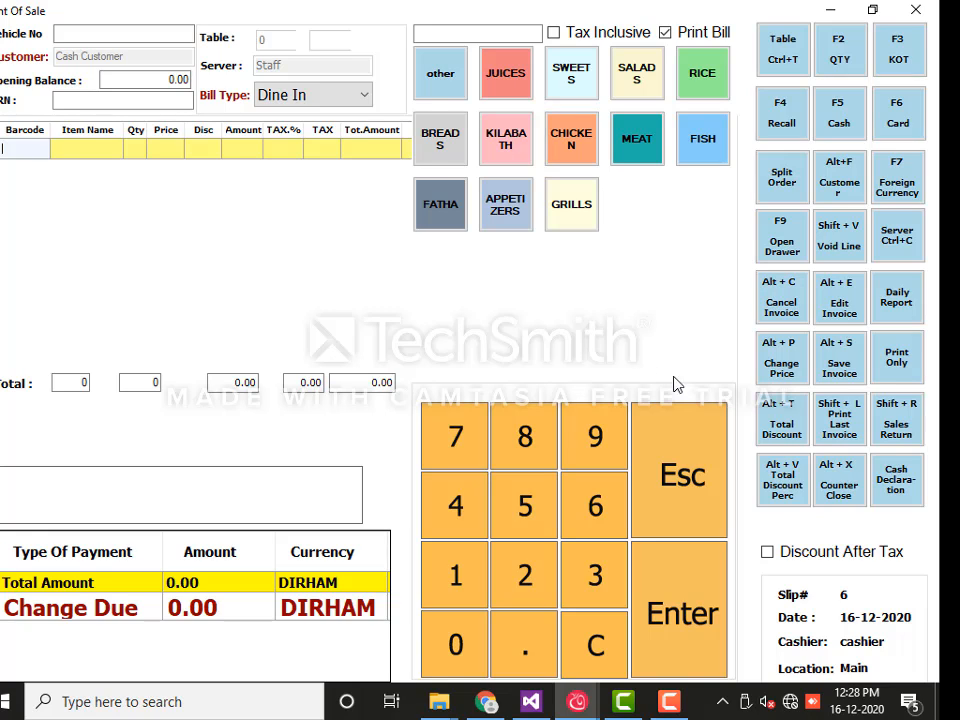
Find the NEW CUSTOMER bill among today's slips, preview it and load it for editing
click(839, 311)
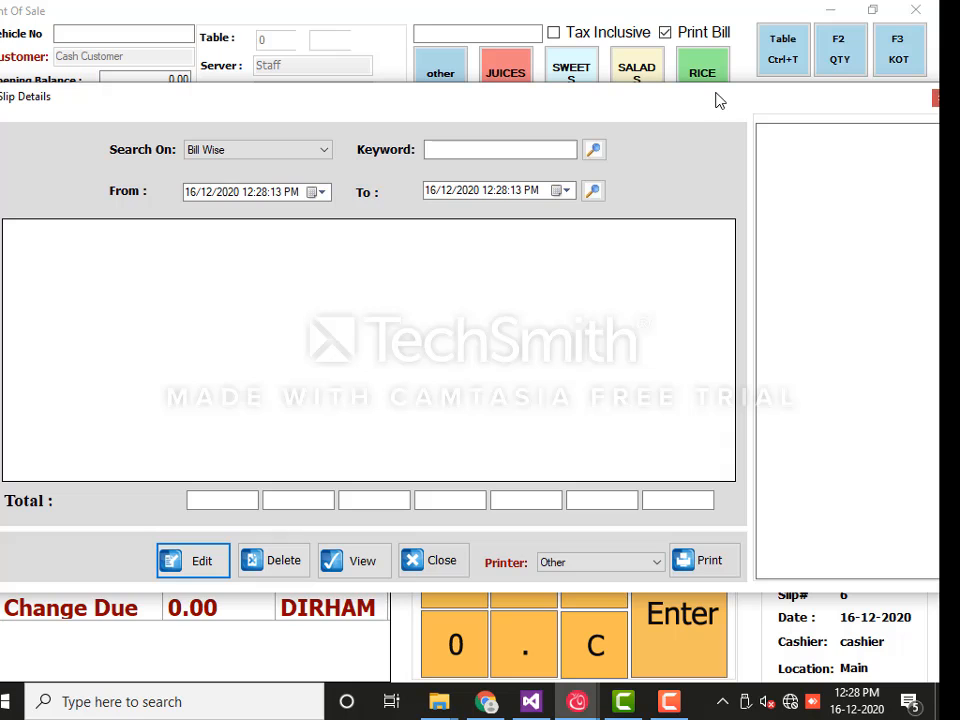
drag(688, 108, 655, 97)
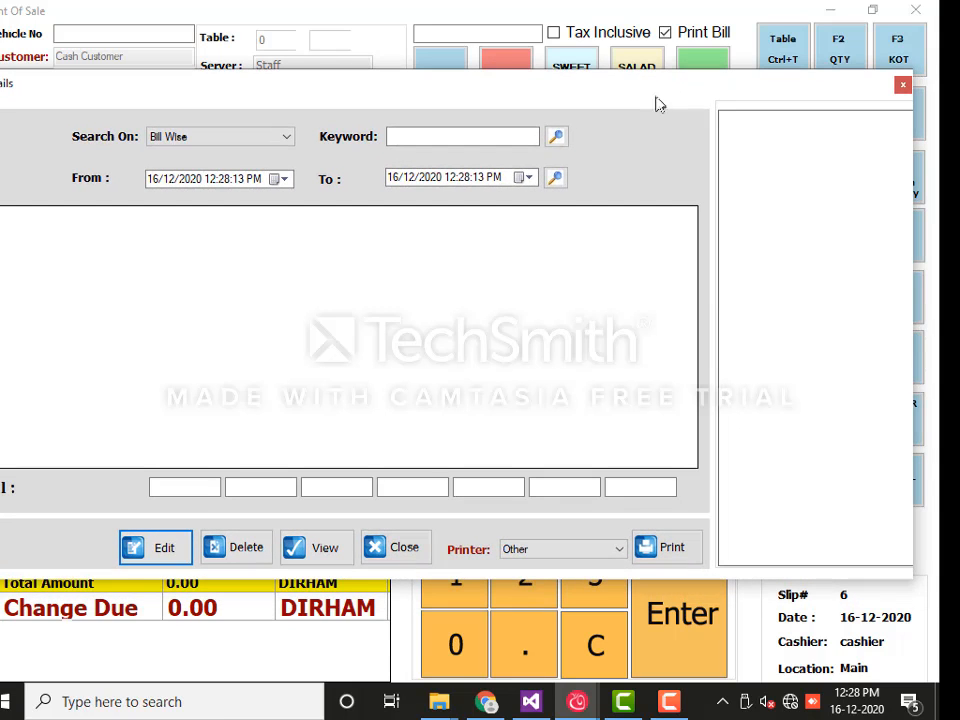
click(556, 136)
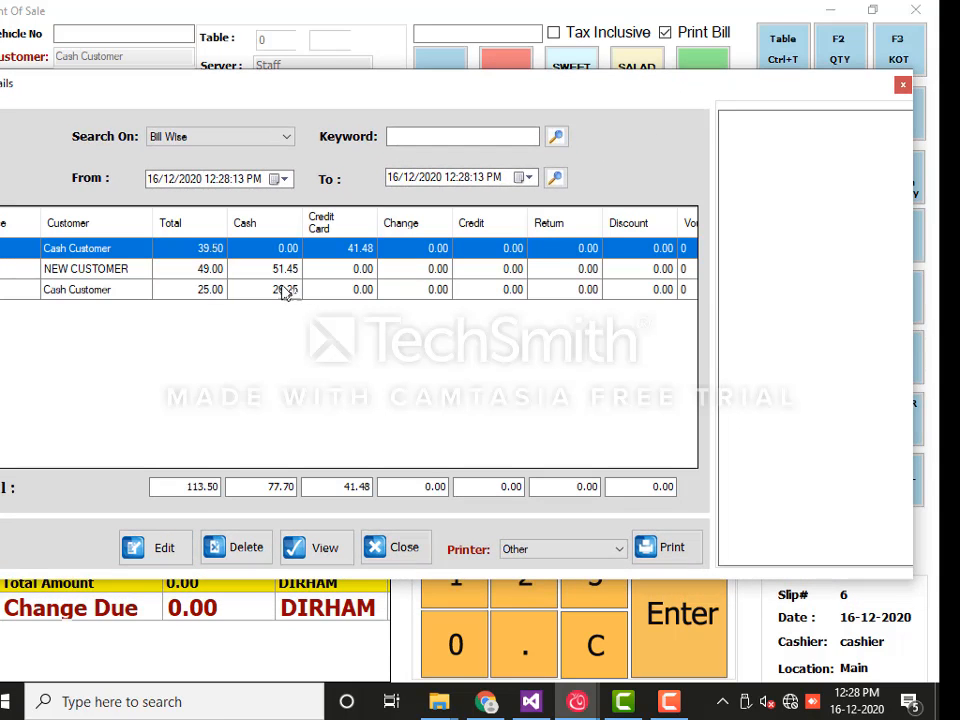
click(253, 272)
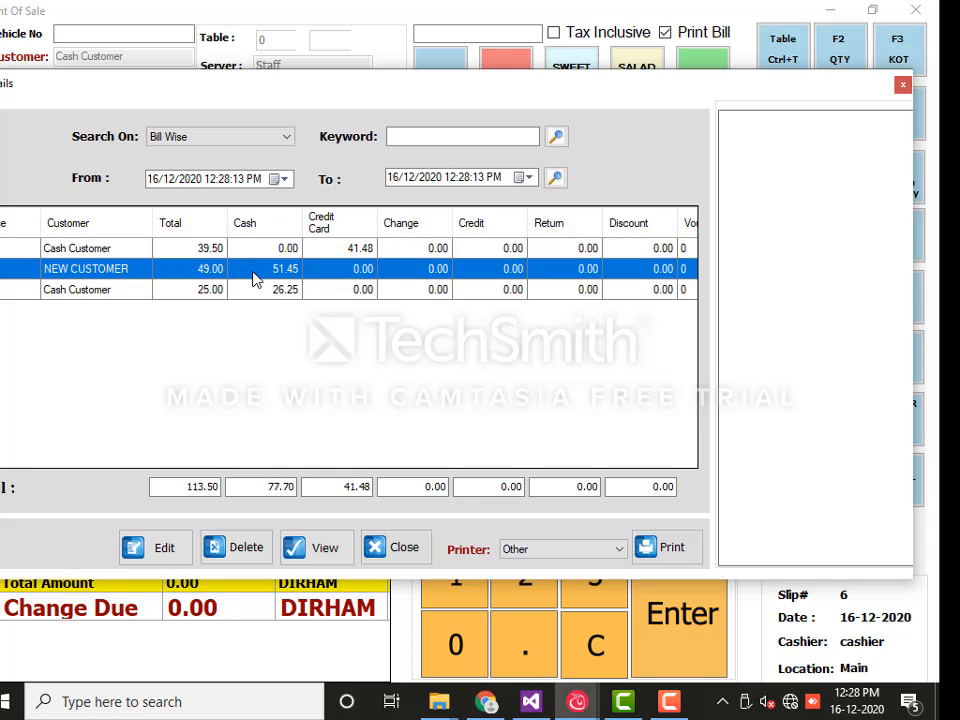
click(322, 562)
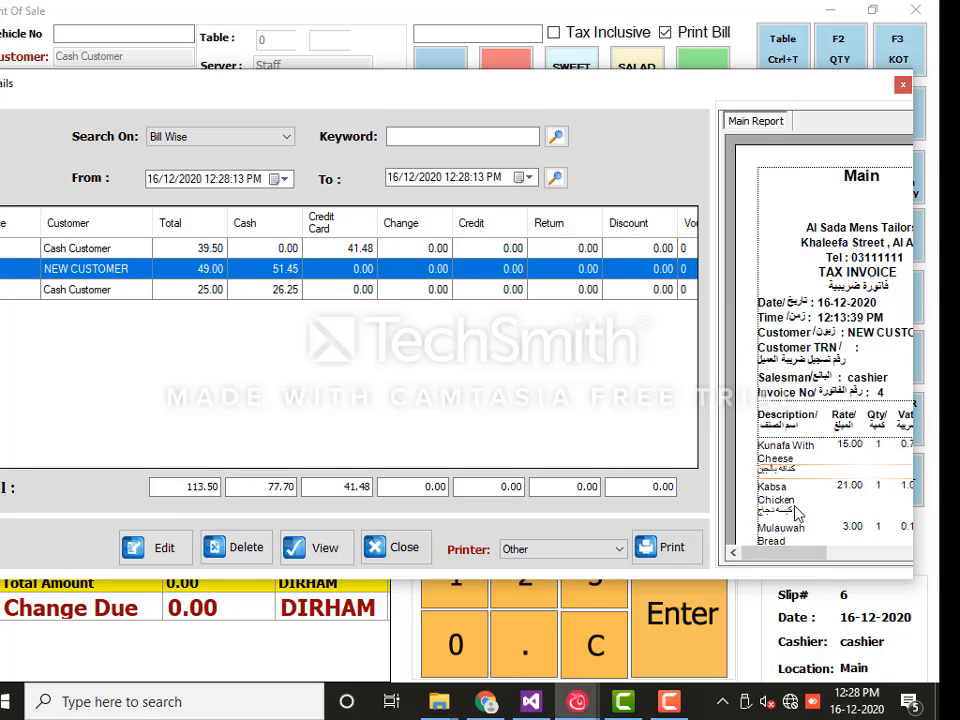
drag(795, 560, 770, 561)
scroll(805, 563, down, 5)
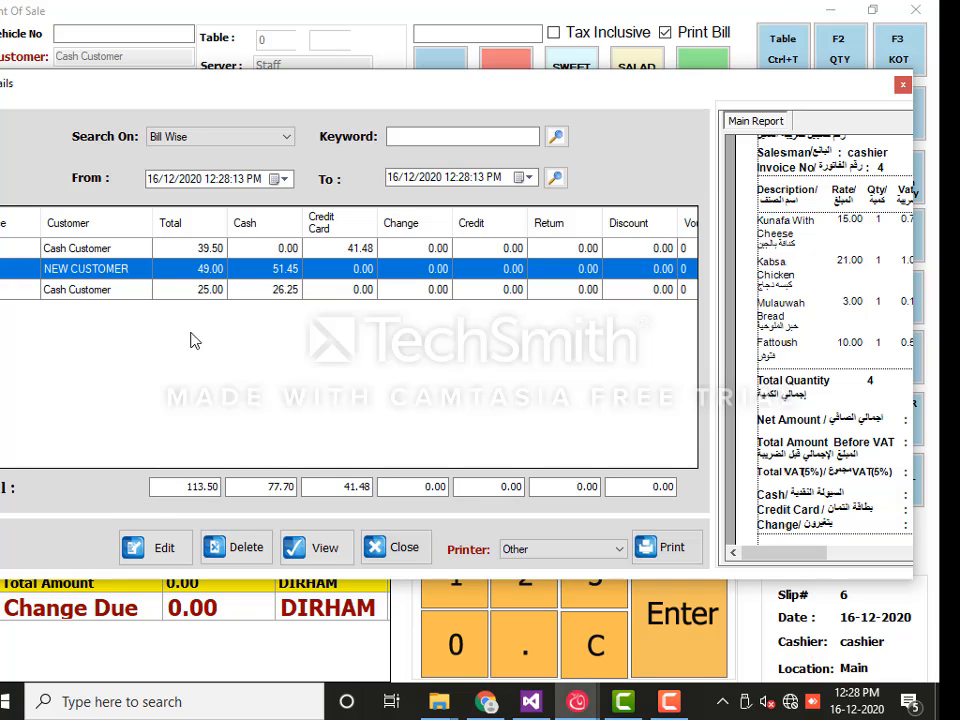
click(180, 292)
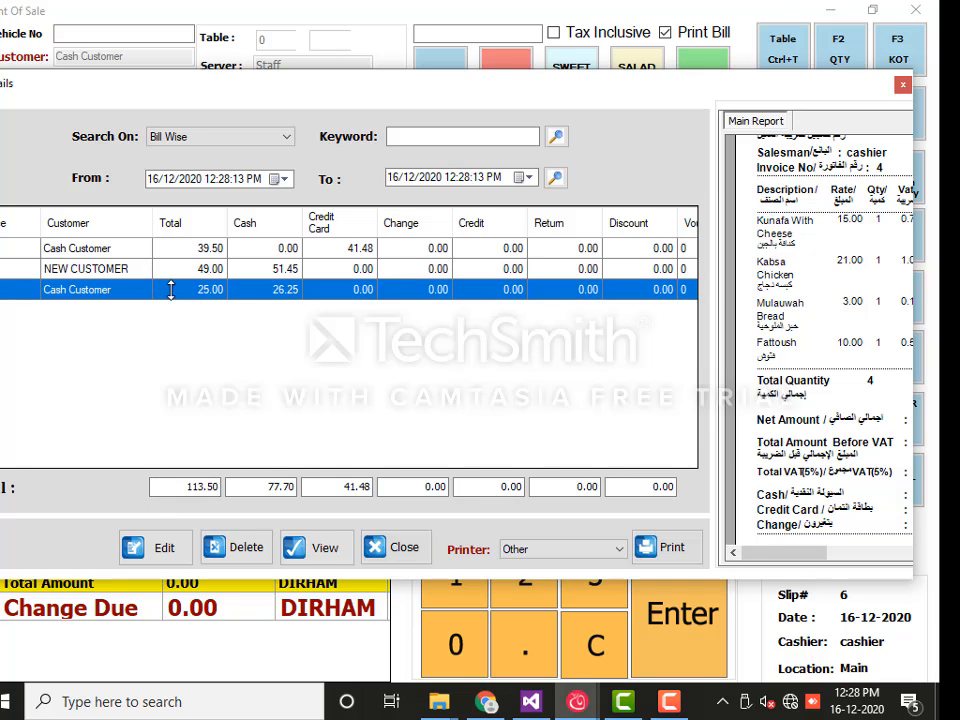
key(Up)
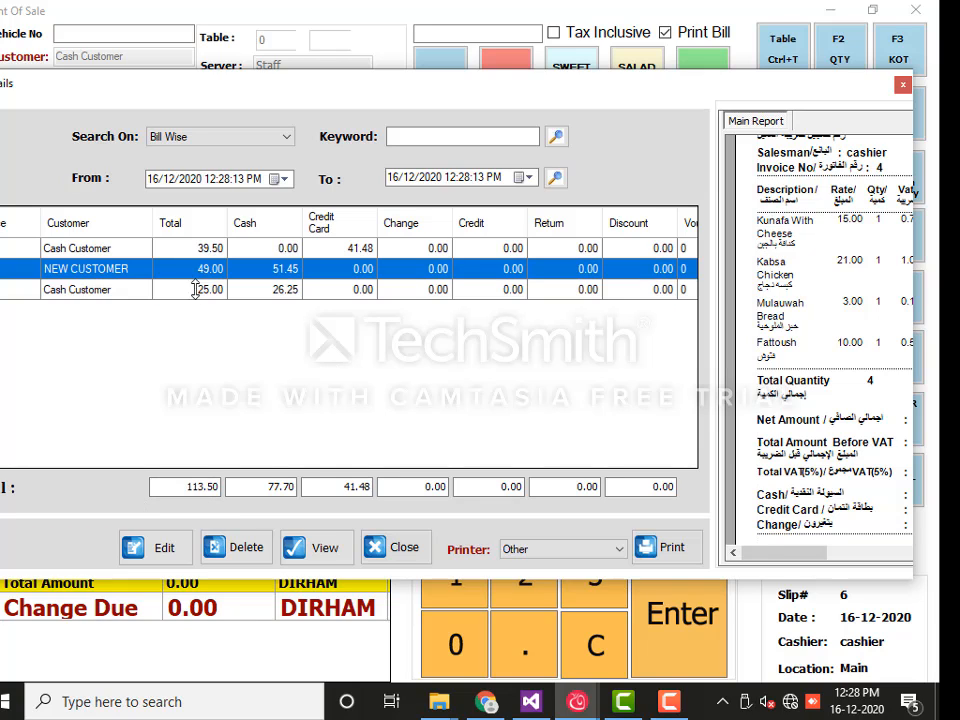
click(172, 550)
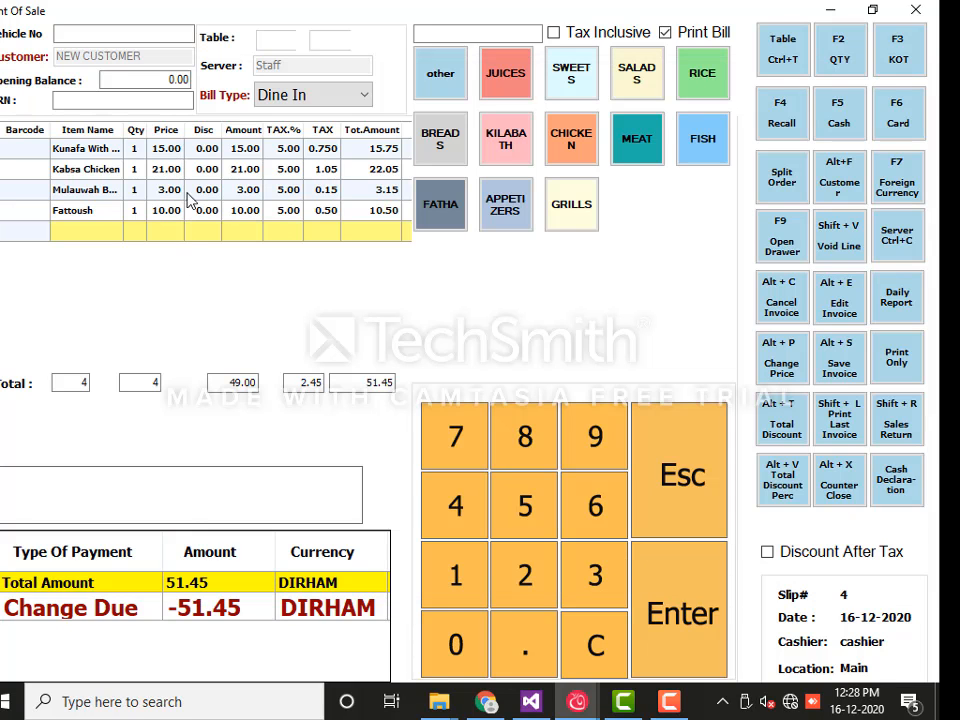
Settle the reopened 51.45 bill in cash, leaving 0.00 change
click(840, 117)
key(Escape)
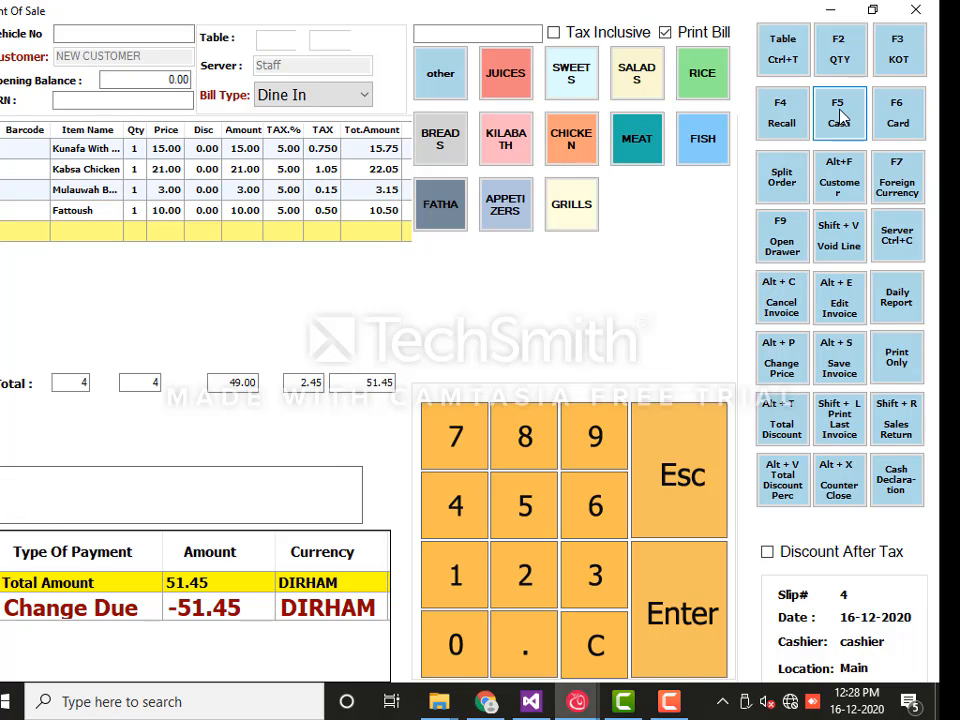
click(840, 117)
key(Return)
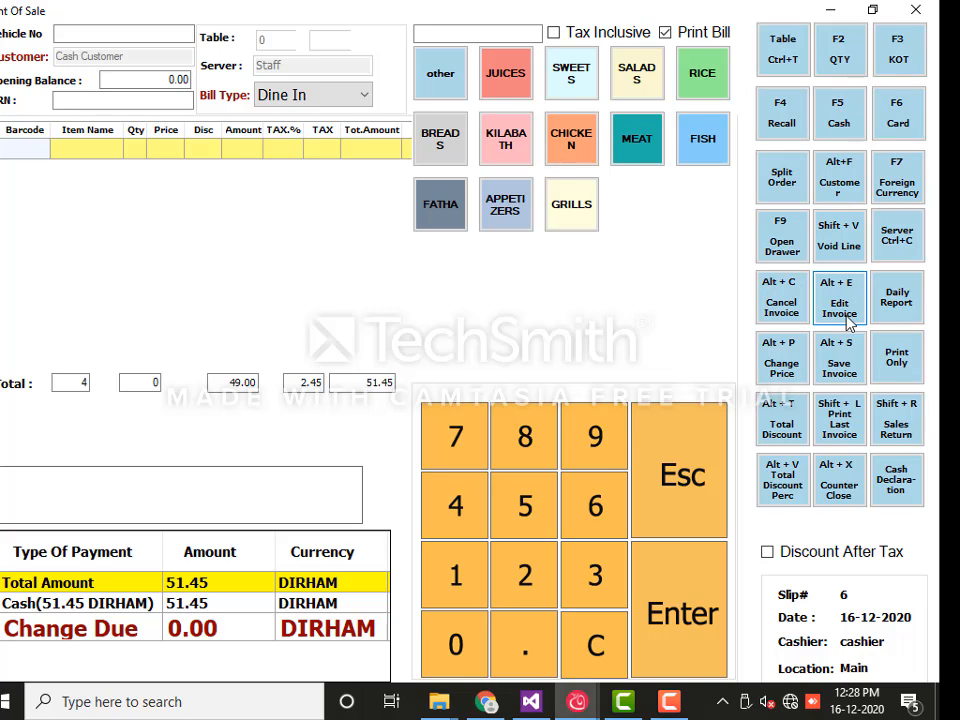
click(908, 314)
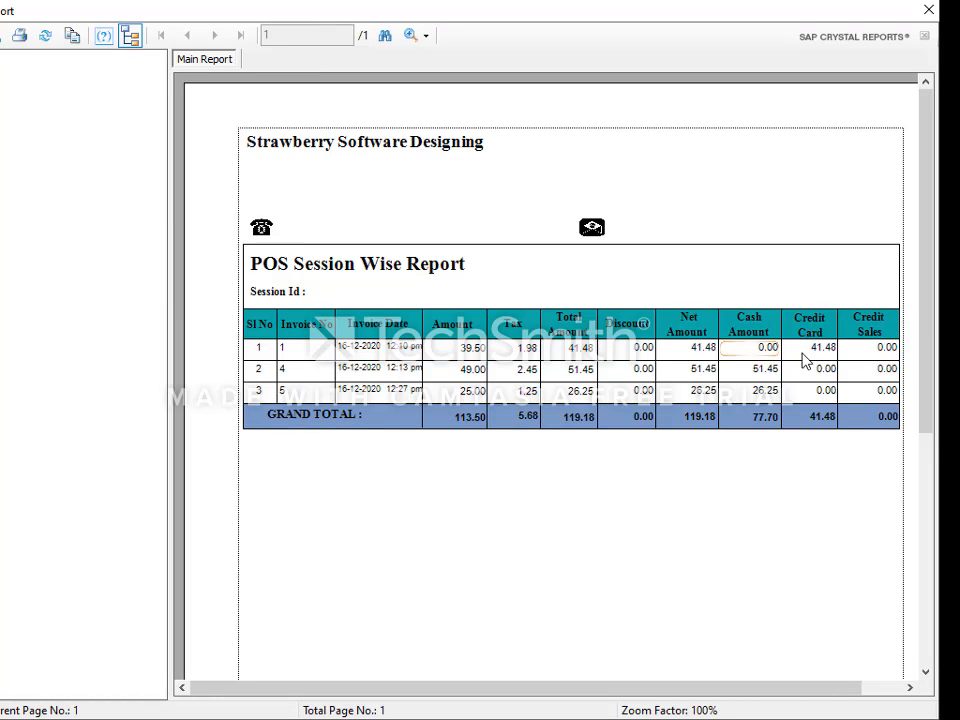
scroll(669, 426, down, 3)
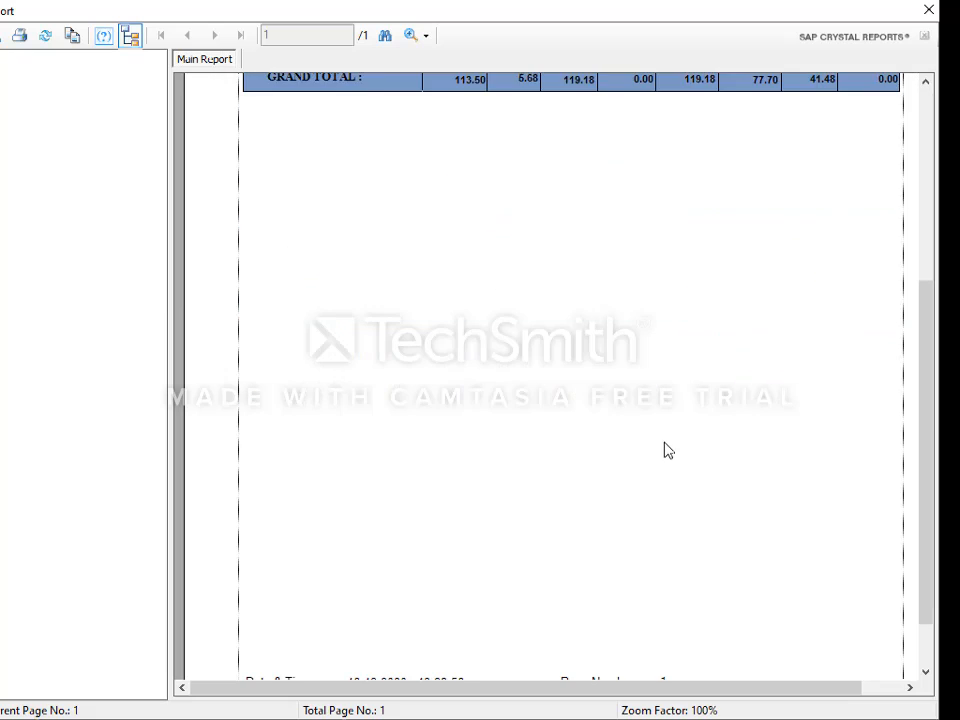
scroll(666, 450, up, 3)
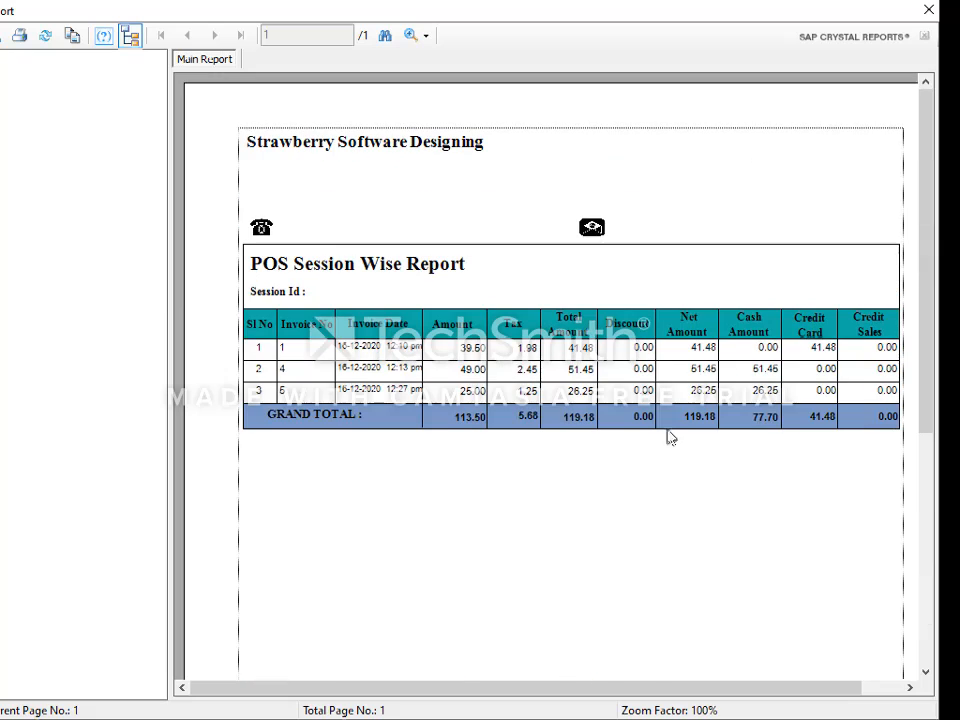
click(929, 10)
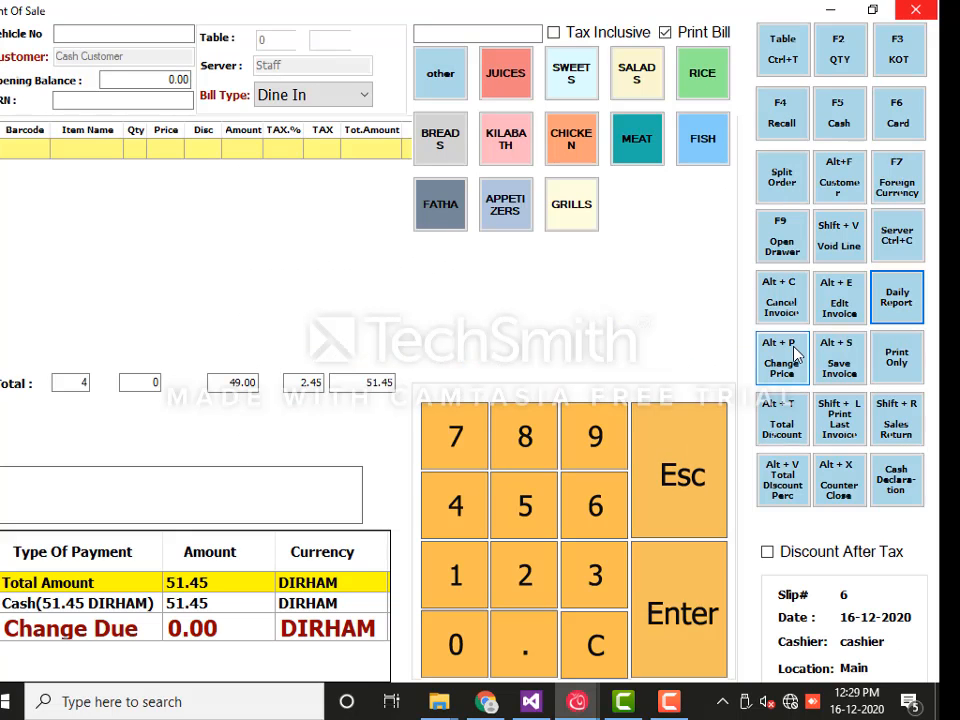
Add one Borma Meat and change its price from 35.00 to 40.00
click(638, 150)
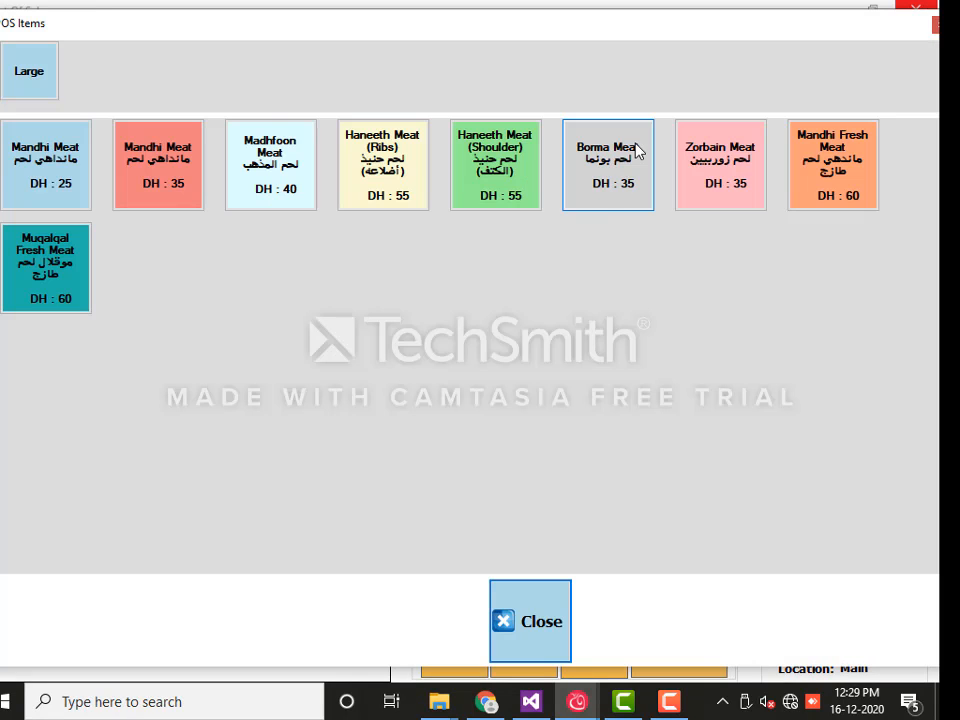
click(604, 204)
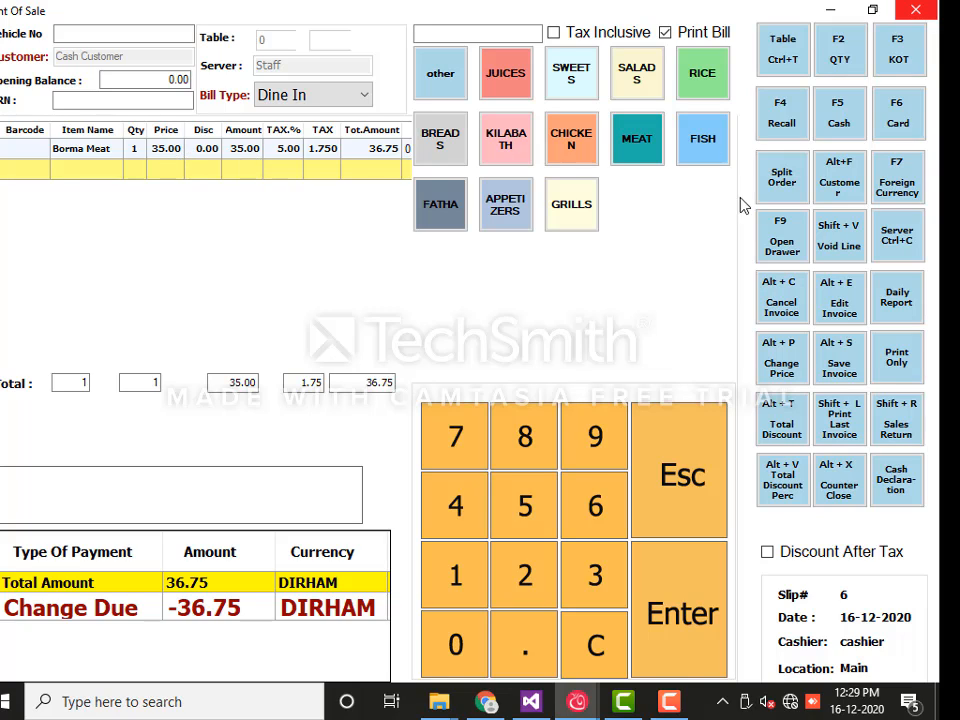
click(783, 357)
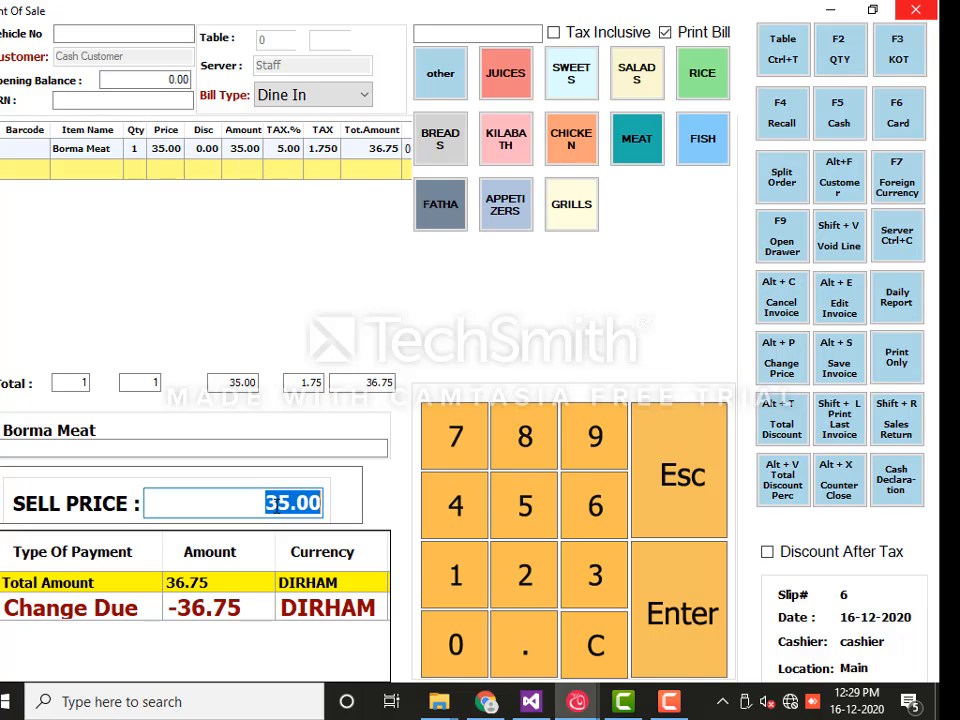
double_click(336, 506)
text(40)
key(Return)
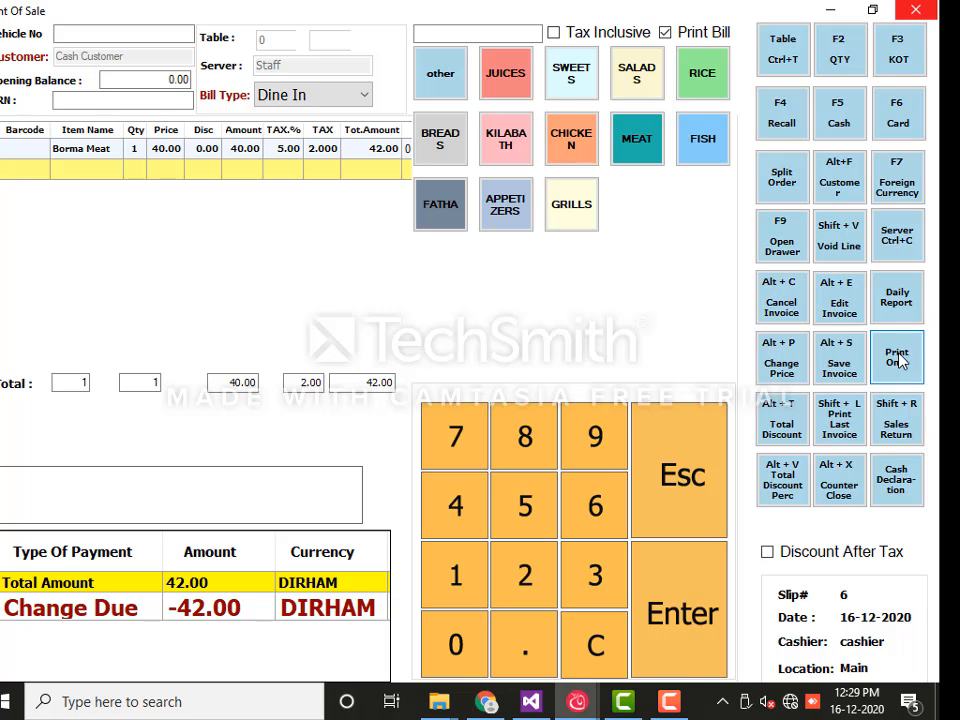
Add Kunafa With Cheese and Kabsa Chicken to the bill
click(561, 76)
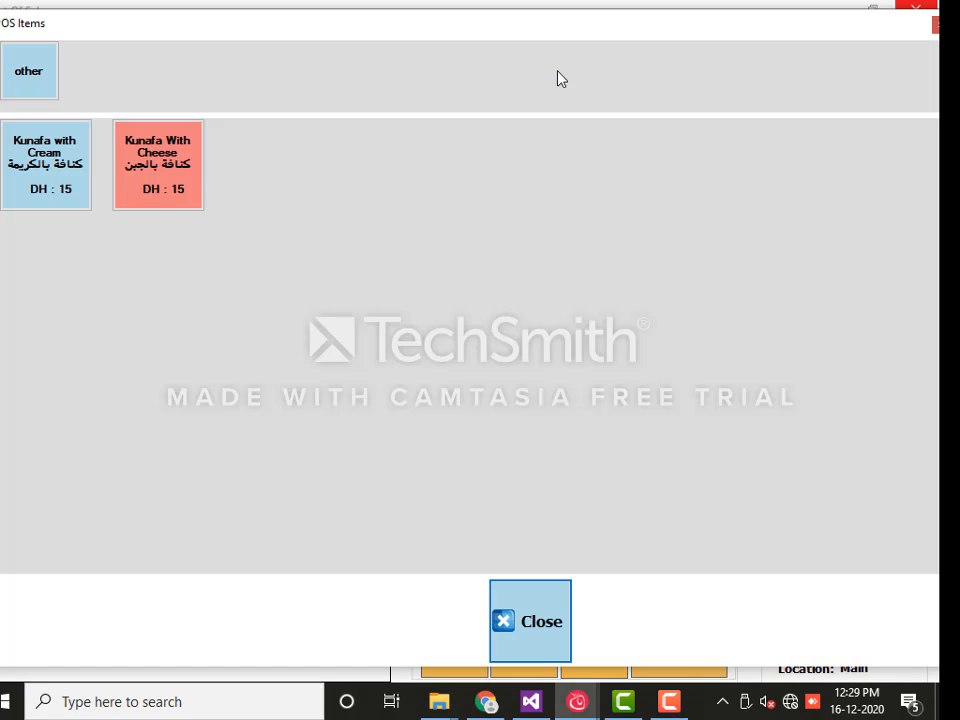
click(195, 204)
click(570, 139)
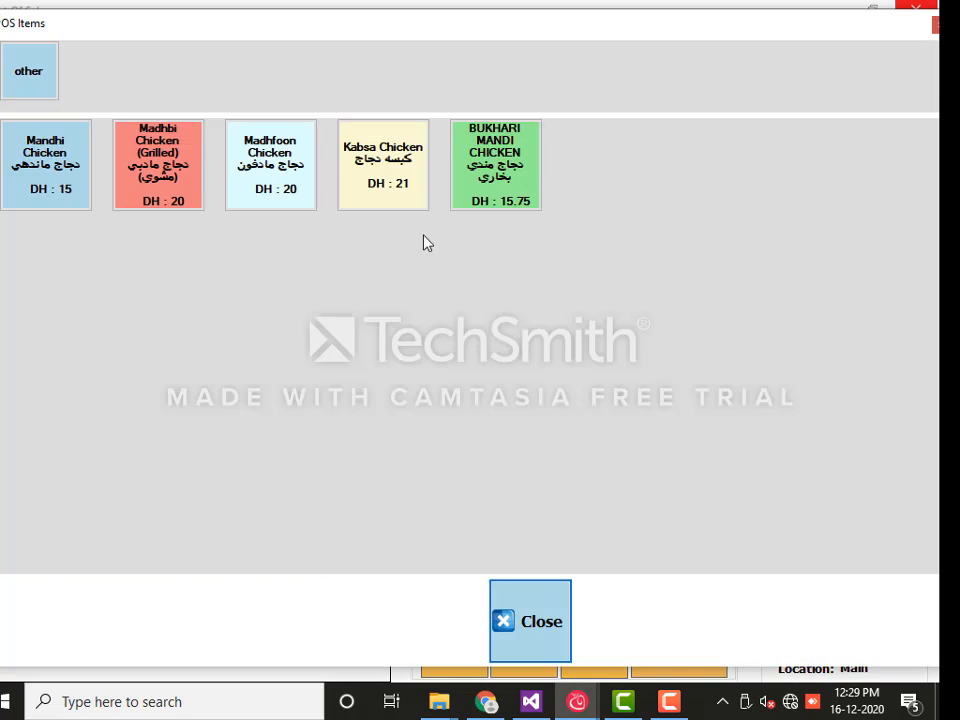
click(342, 200)
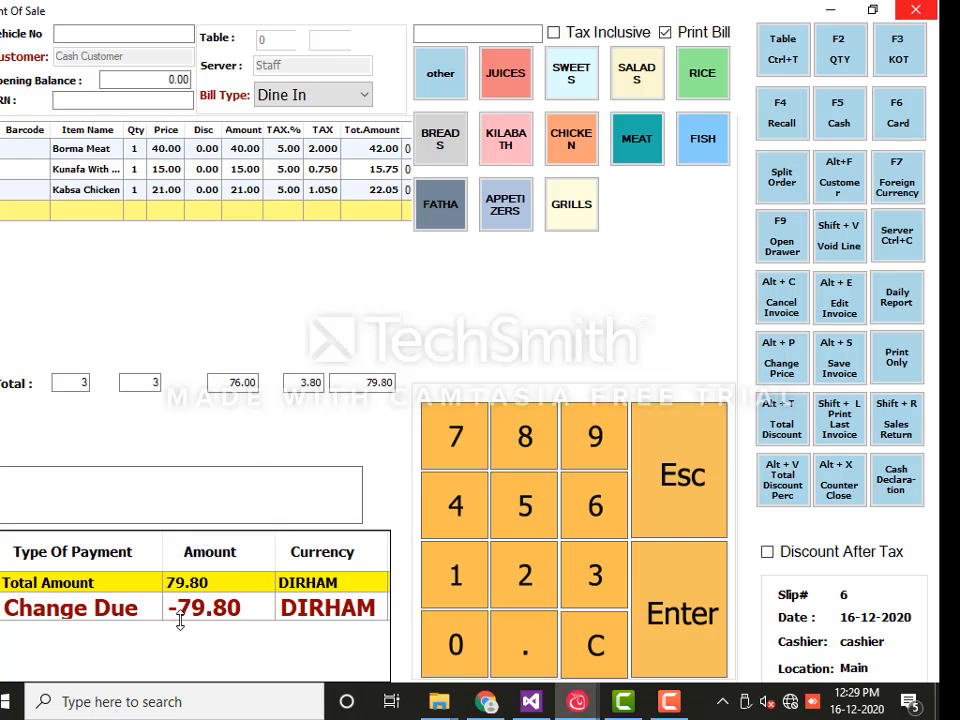
Apply a 10 total discount, bringing the bill to 69.80
click(790, 424)
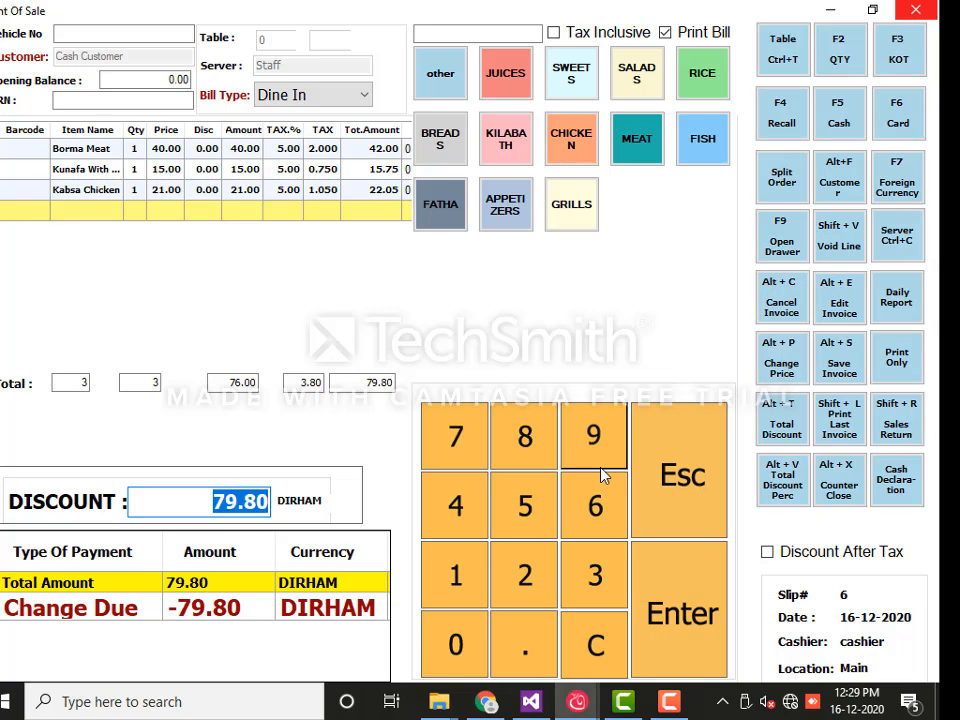
text(10)
key(Return)
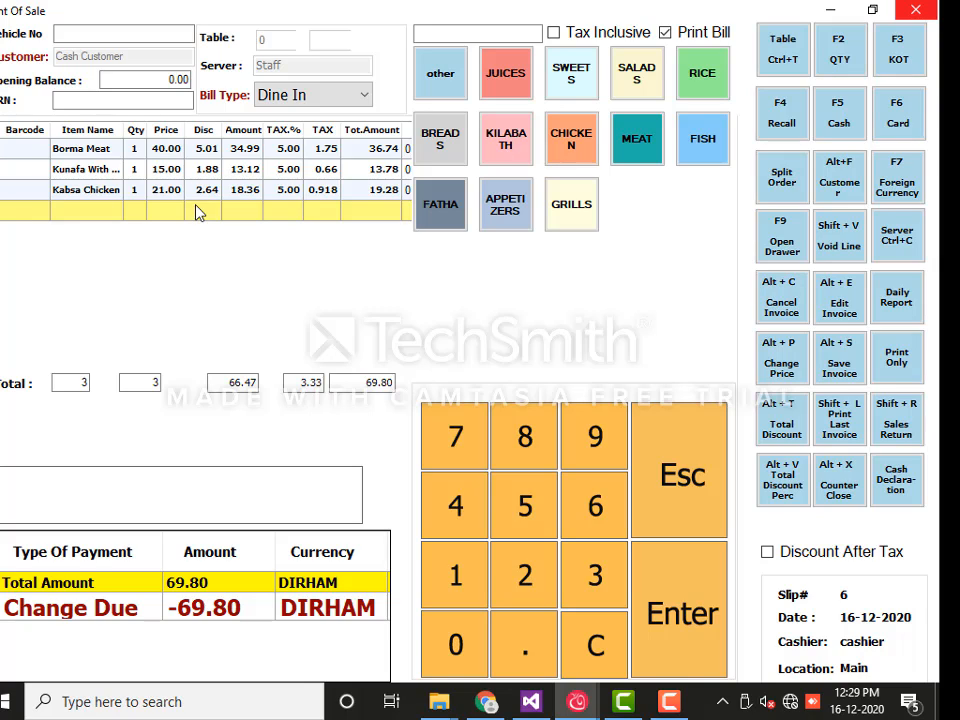
Pay the 69.80 bill in cash and add Kunafa With Cheese to the next bill
click(838, 110)
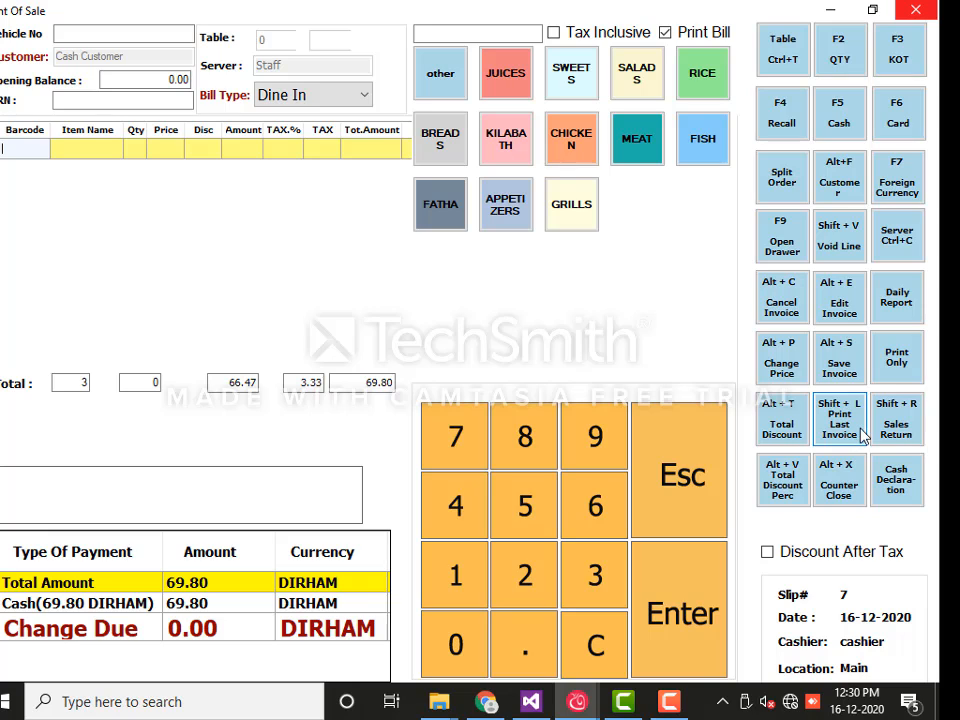
click(577, 91)
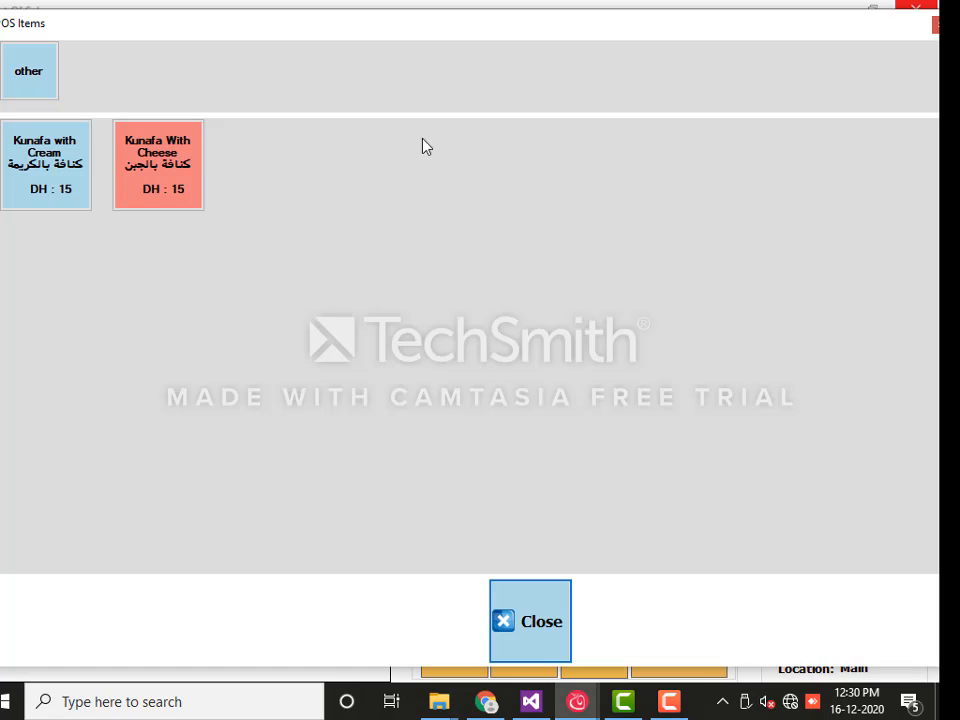
click(143, 197)
Turn the Kunafa With Cheese line into a 15.75 sales return and settle it
click(257, 155)
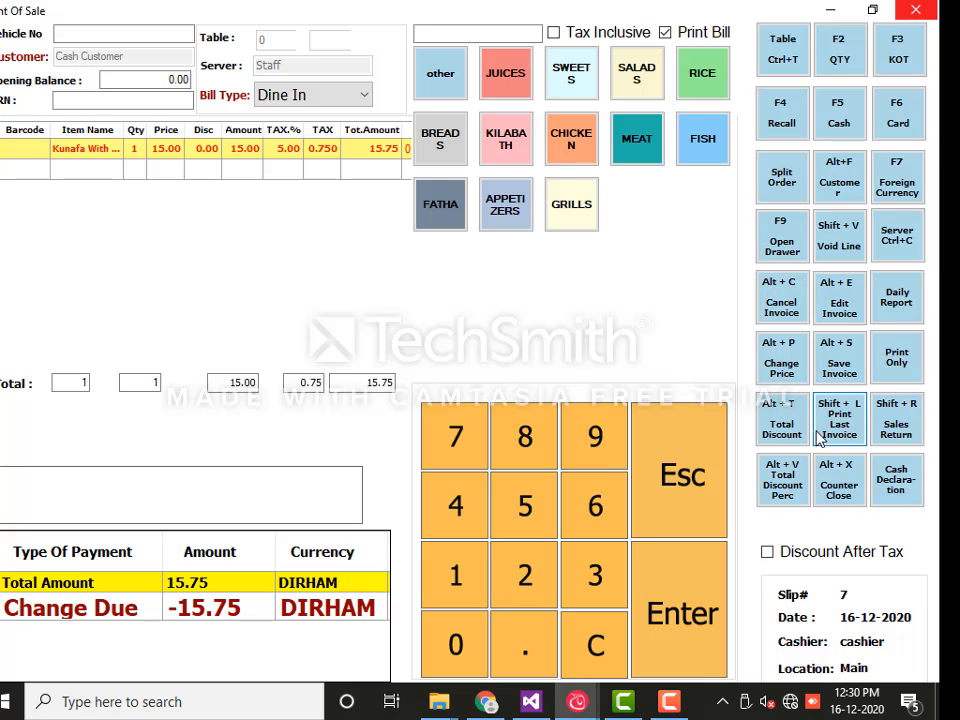
click(912, 428)
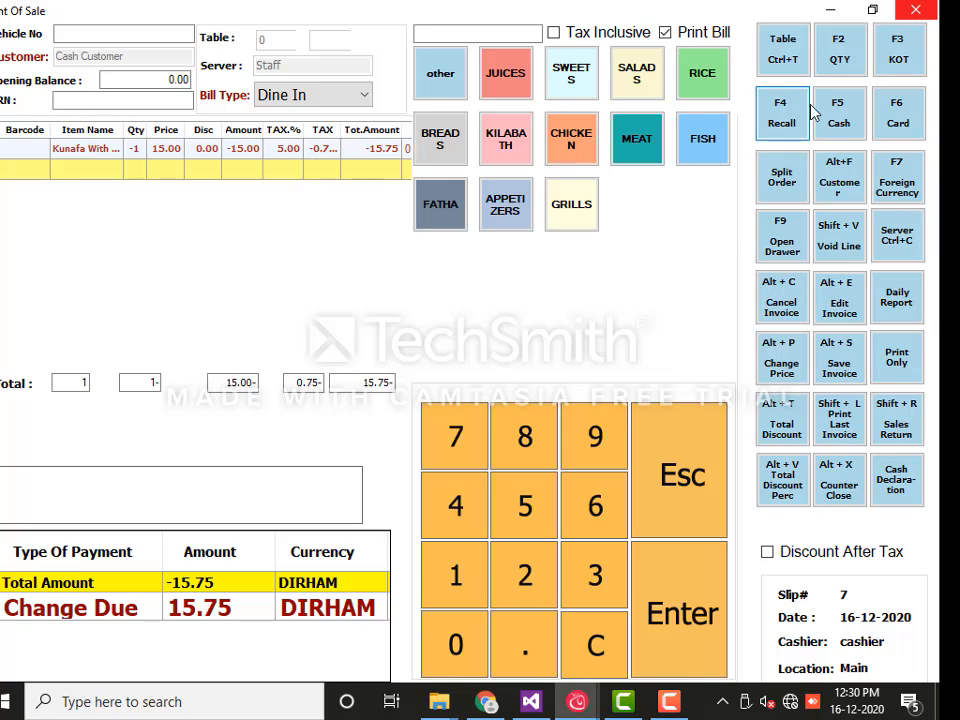
click(848, 133)
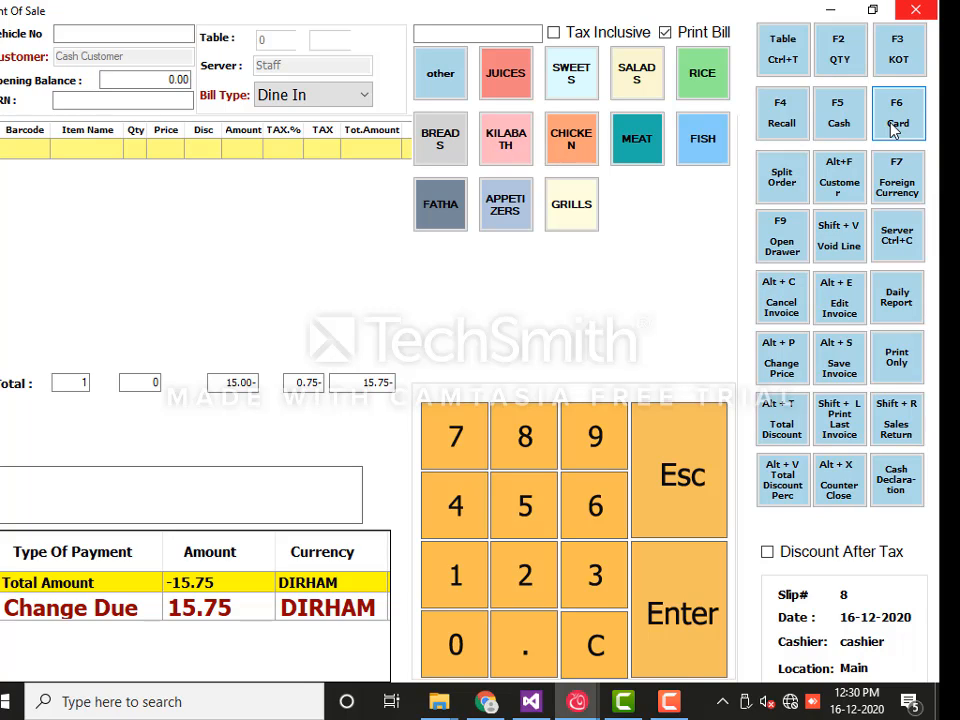
Add BUKHARI MANDI CHICKEN (Chicken), farsh (Fish) and Tuna (Kilabath) to slip 8, totalling 65.89
click(584, 149)
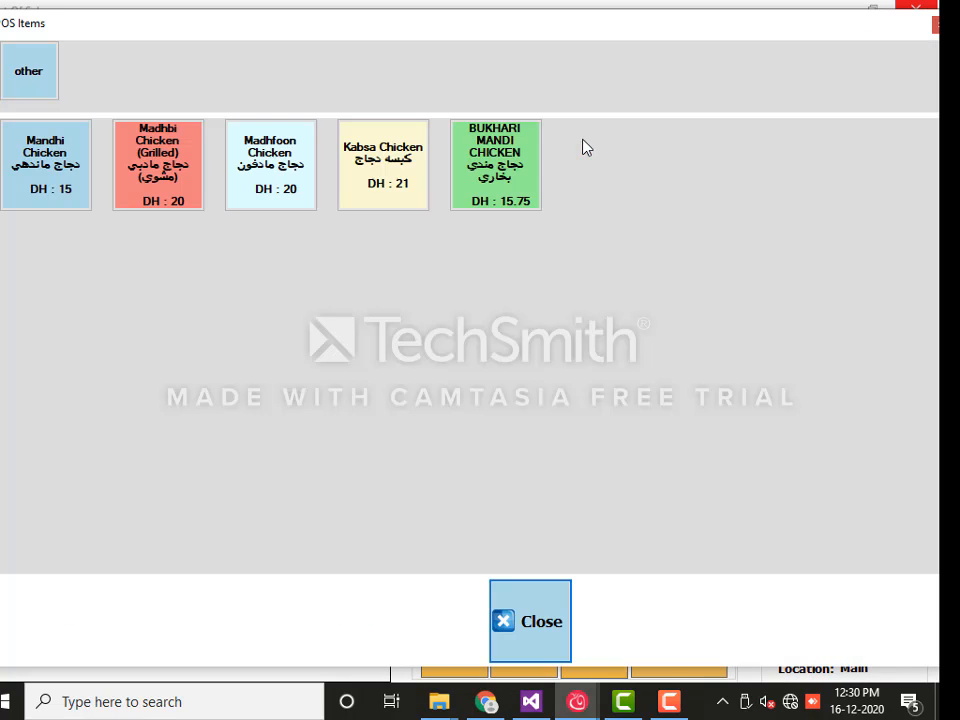
click(476, 195)
click(693, 140)
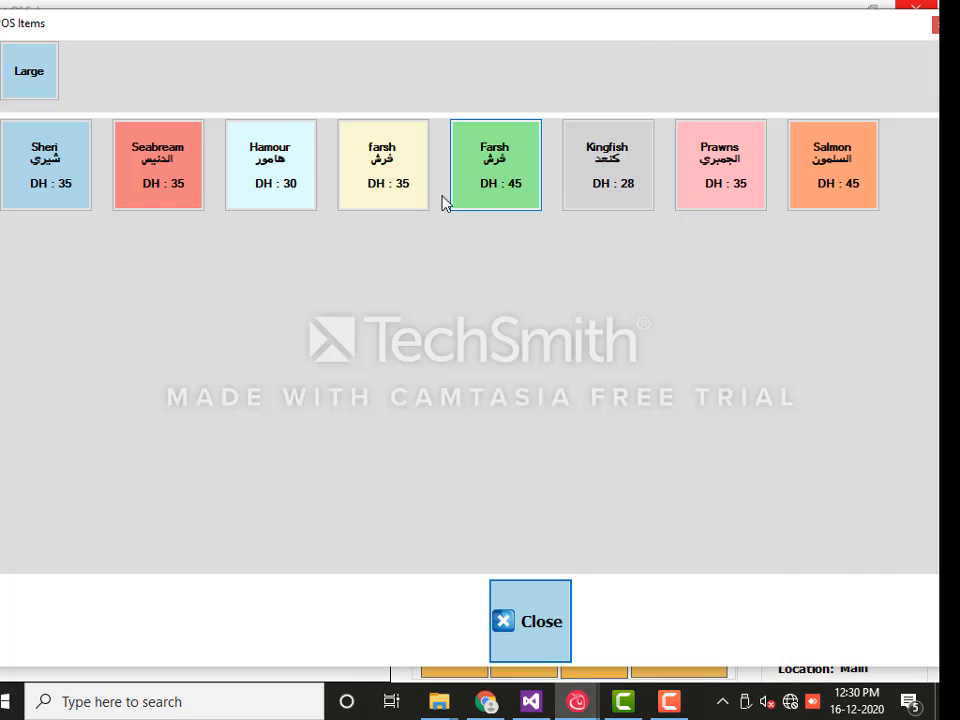
click(390, 185)
click(503, 135)
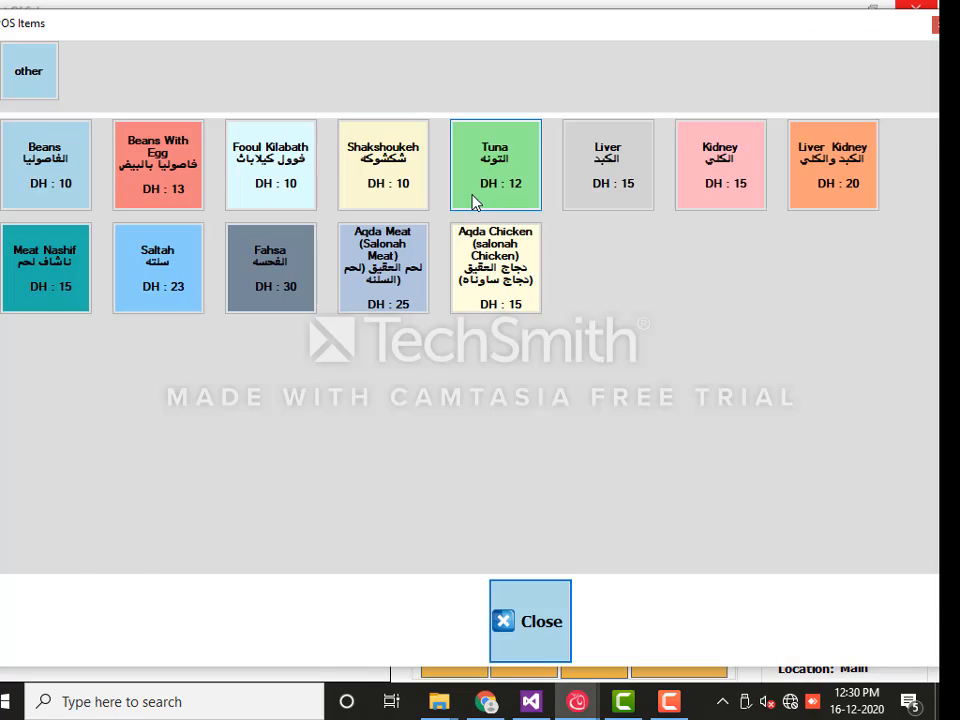
click(474, 200)
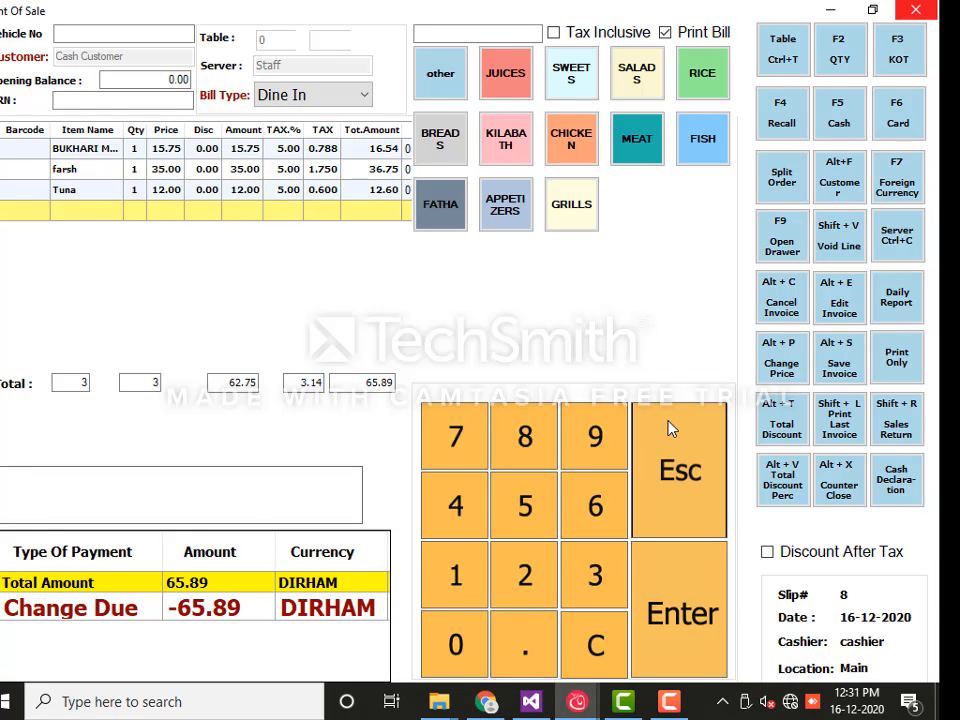
Apply a 10% total discount (6.59 dirham) to slip 8
click(786, 490)
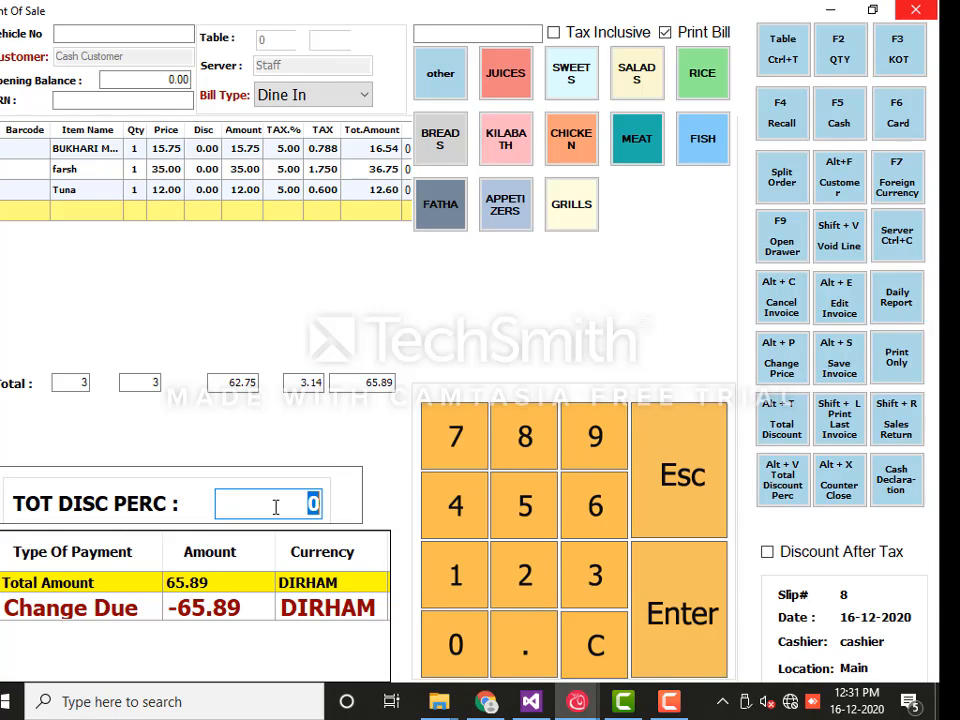
text(10)
key(Return)
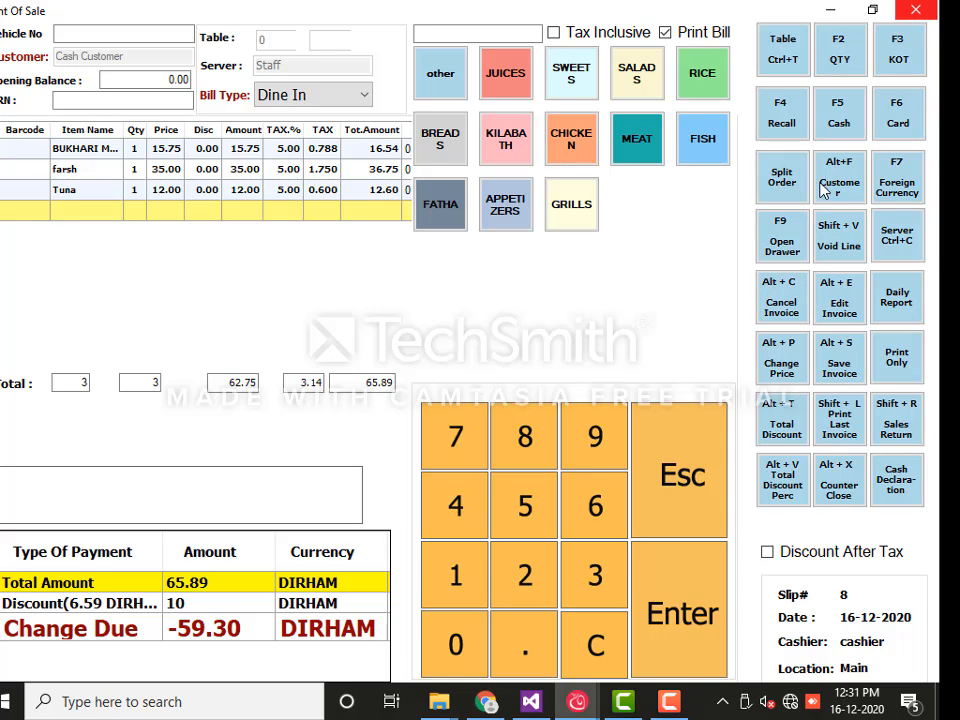
Settle slip 8 with 59.30 in cash and bring up the Cash Declaration window
click(860, 140)
key(Return)
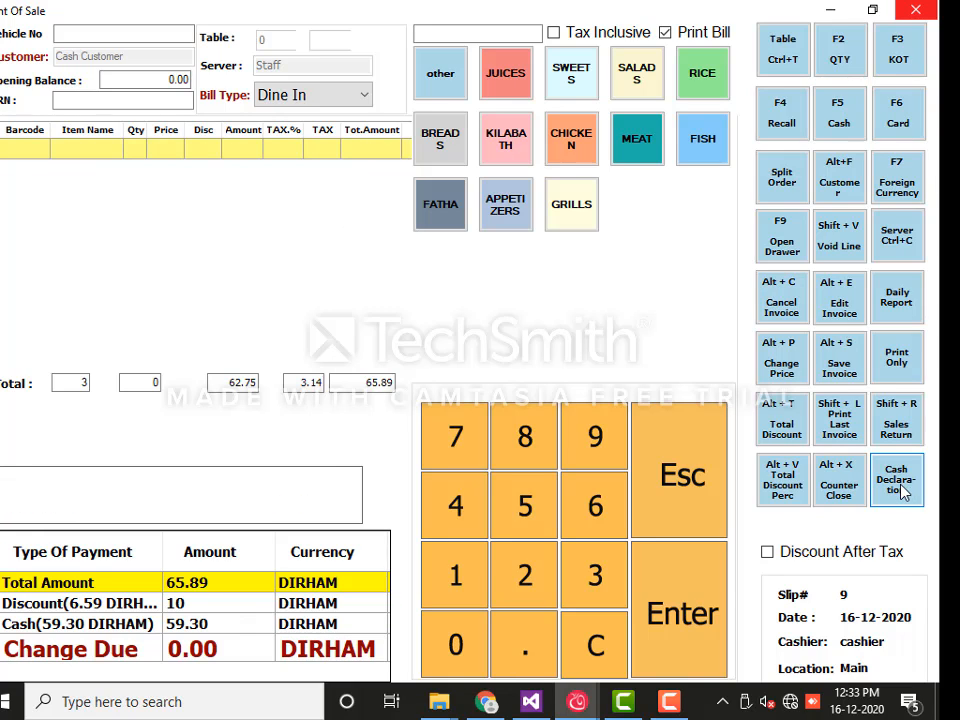
click(897, 480)
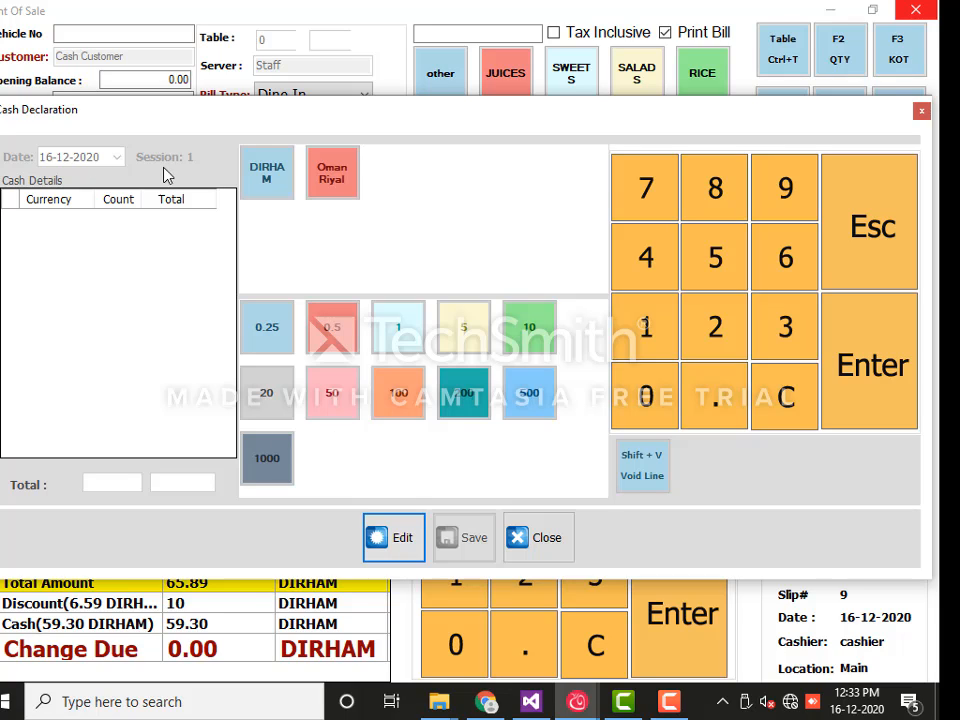
Start a dirham cash declaration with counts of 10 × 1 and 8 × 100
click(398, 540)
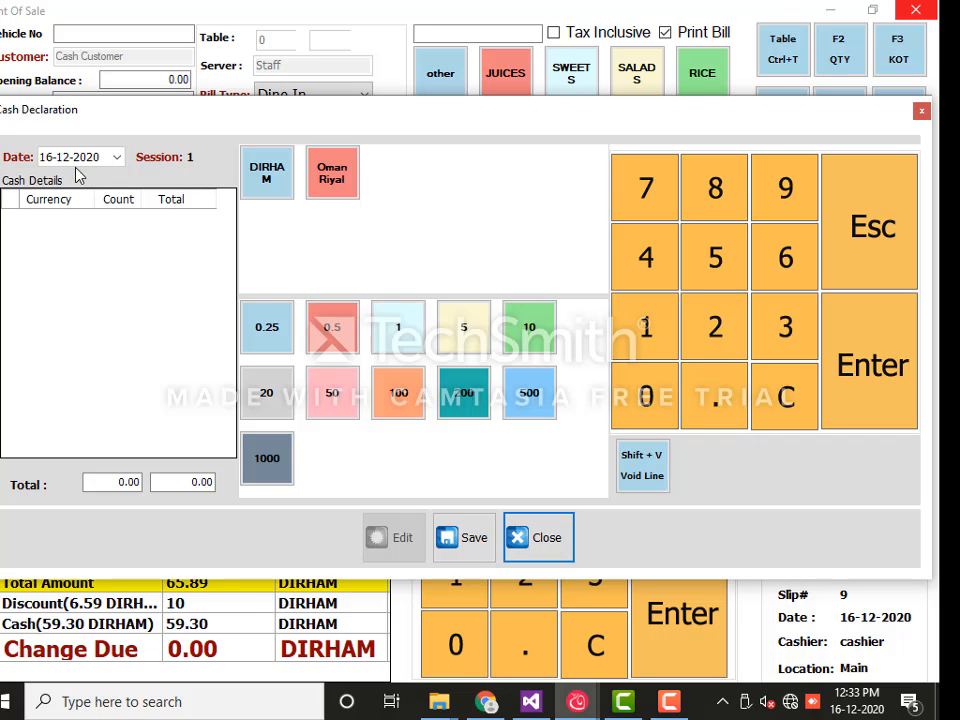
click(265, 193)
click(397, 335)
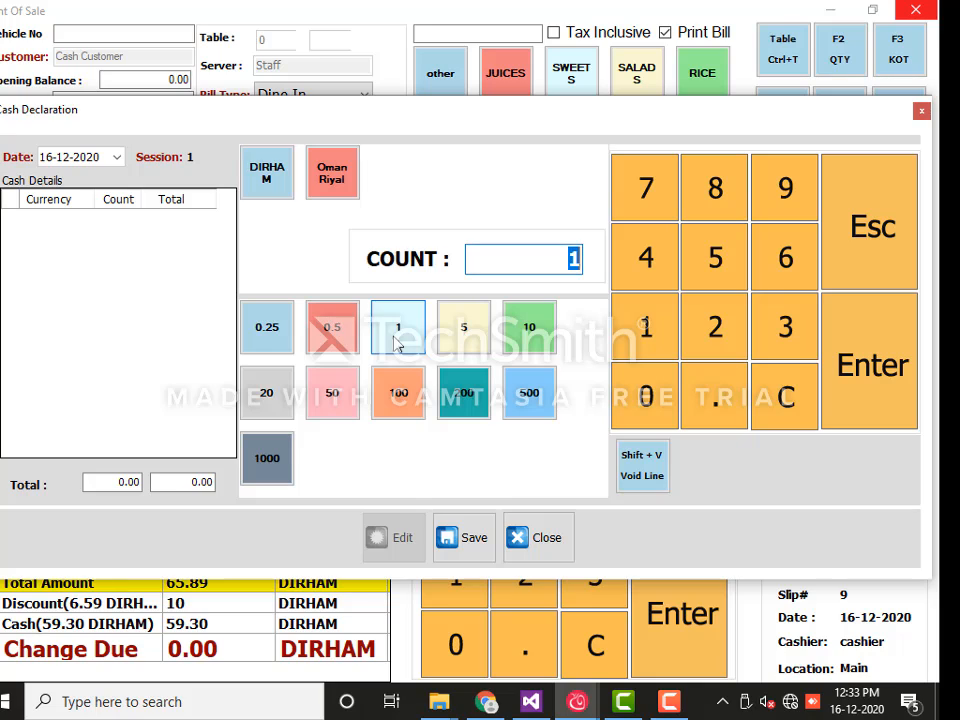
text(10)
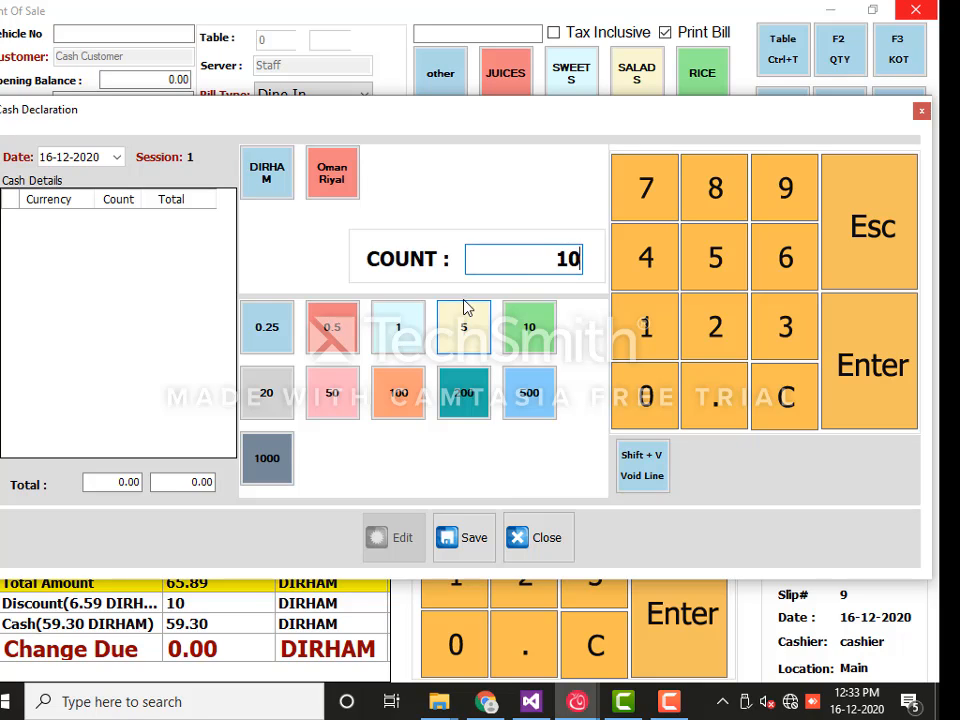
key(Return)
click(399, 396)
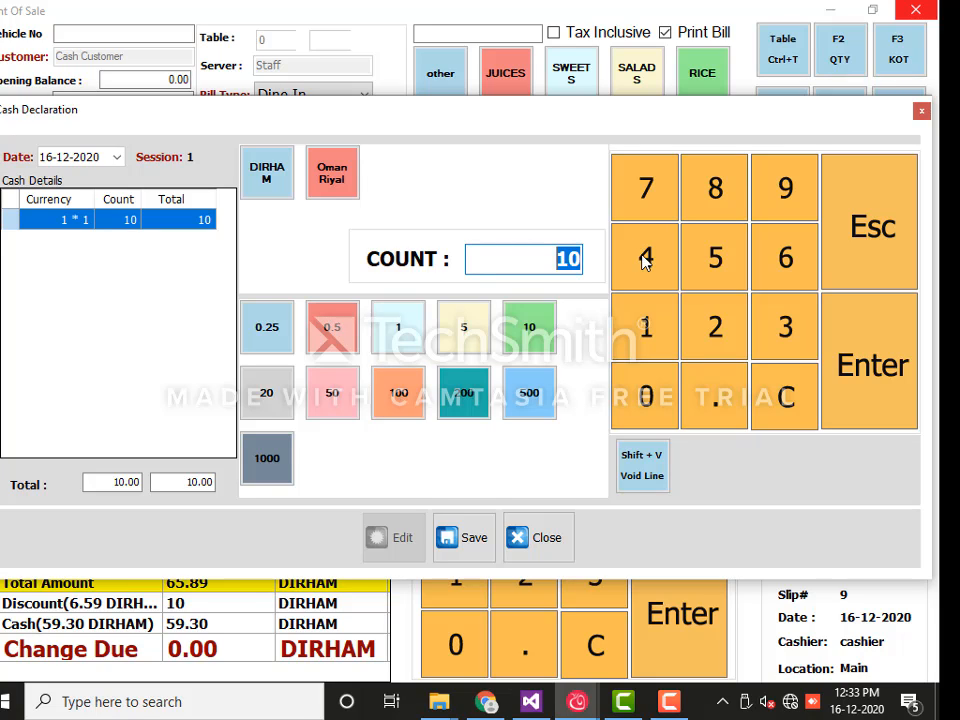
text(8)
key(Return)
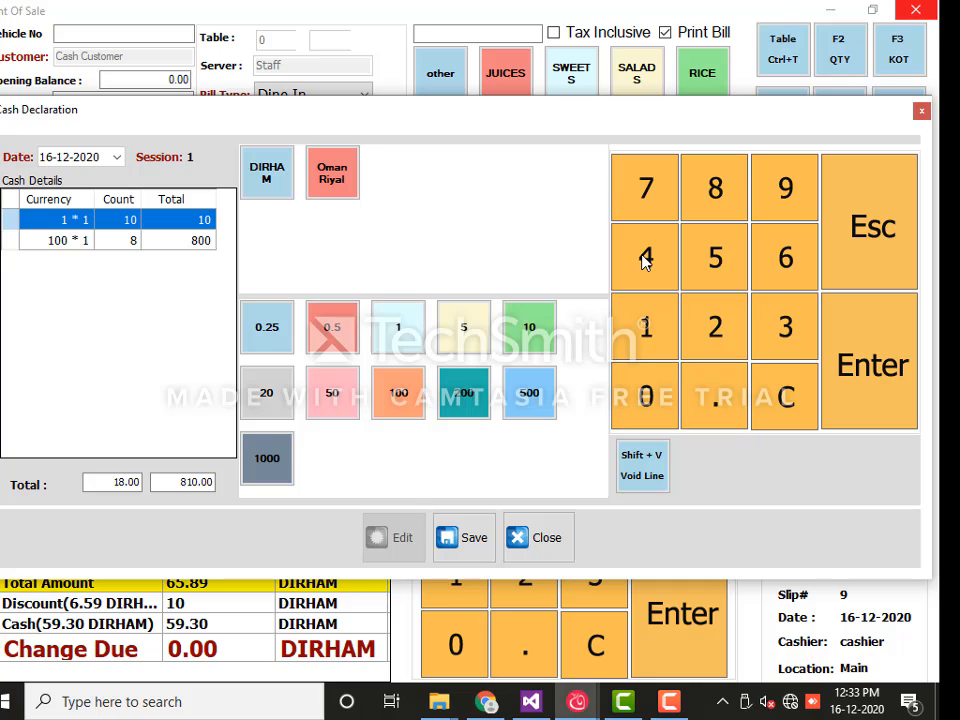
Enter 5 × 500 dirham for a 3310.00 total, then save and close the declaration
click(421, 408)
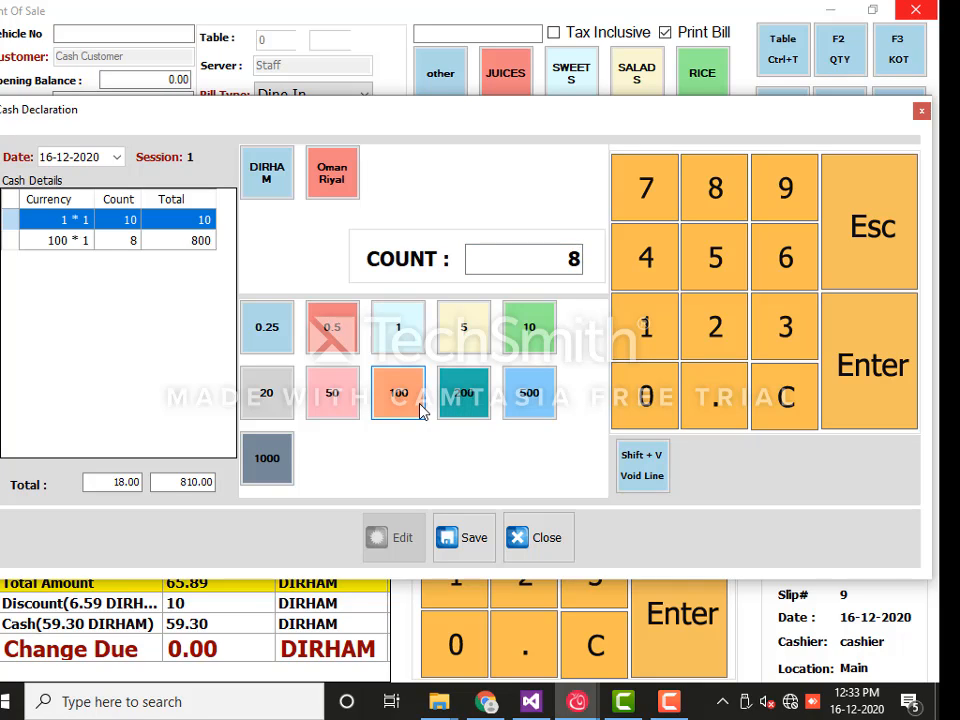
click(518, 388)
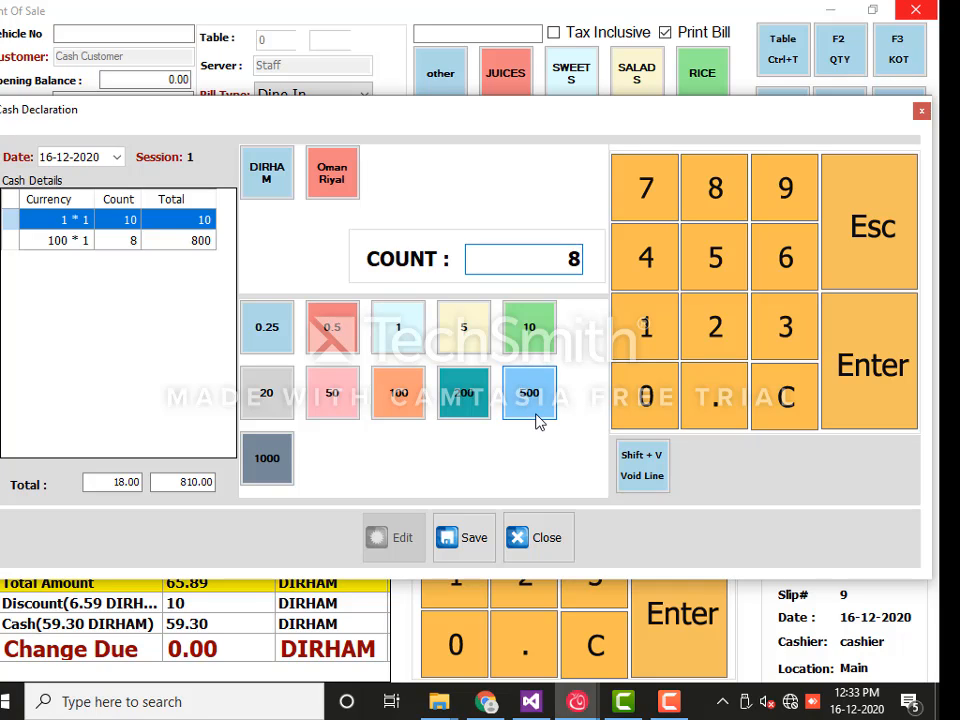
drag(535, 261, 606, 265)
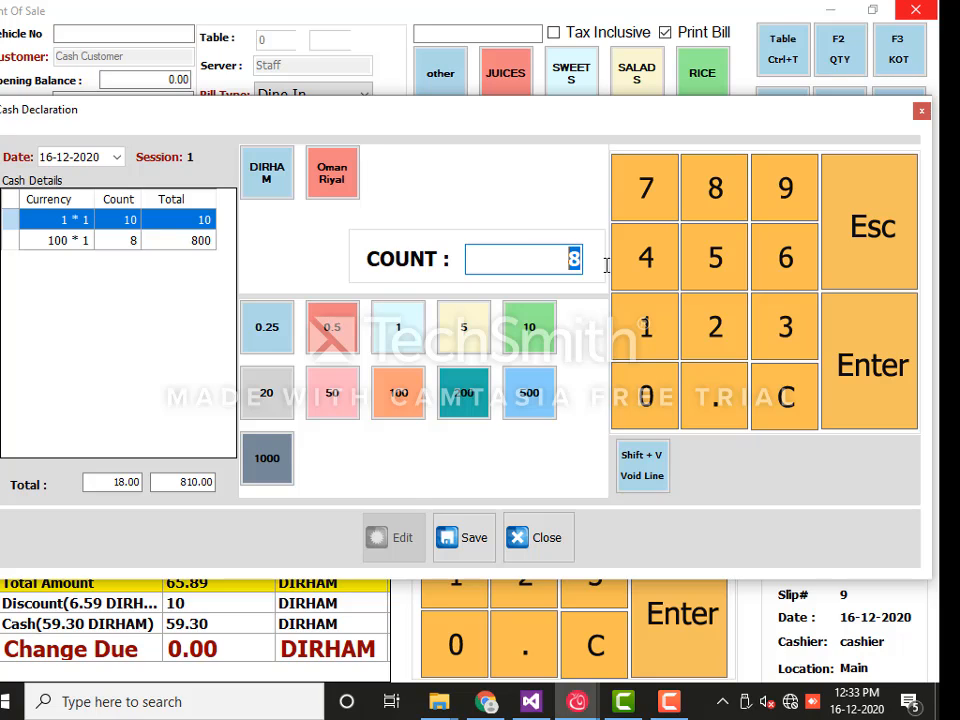
text(5)
key(Return)
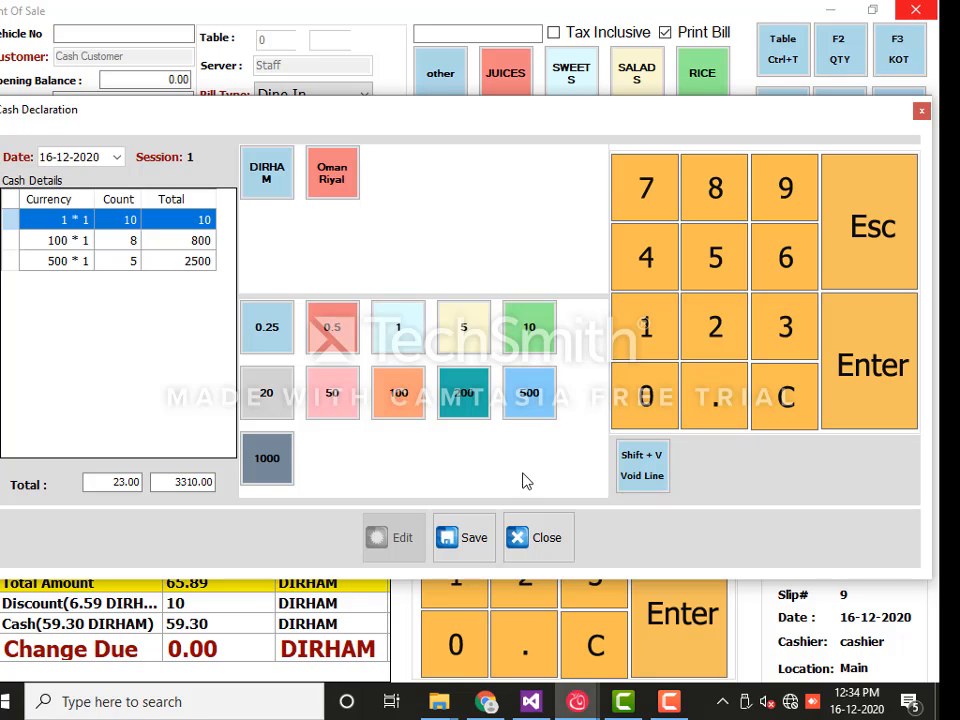
click(472, 543)
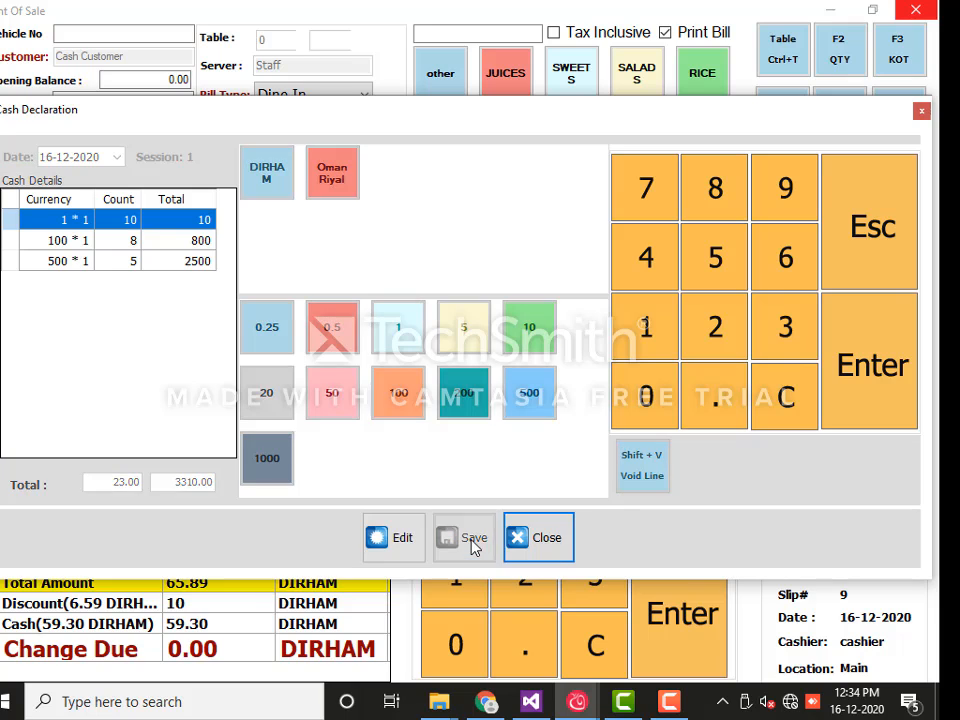
click(538, 543)
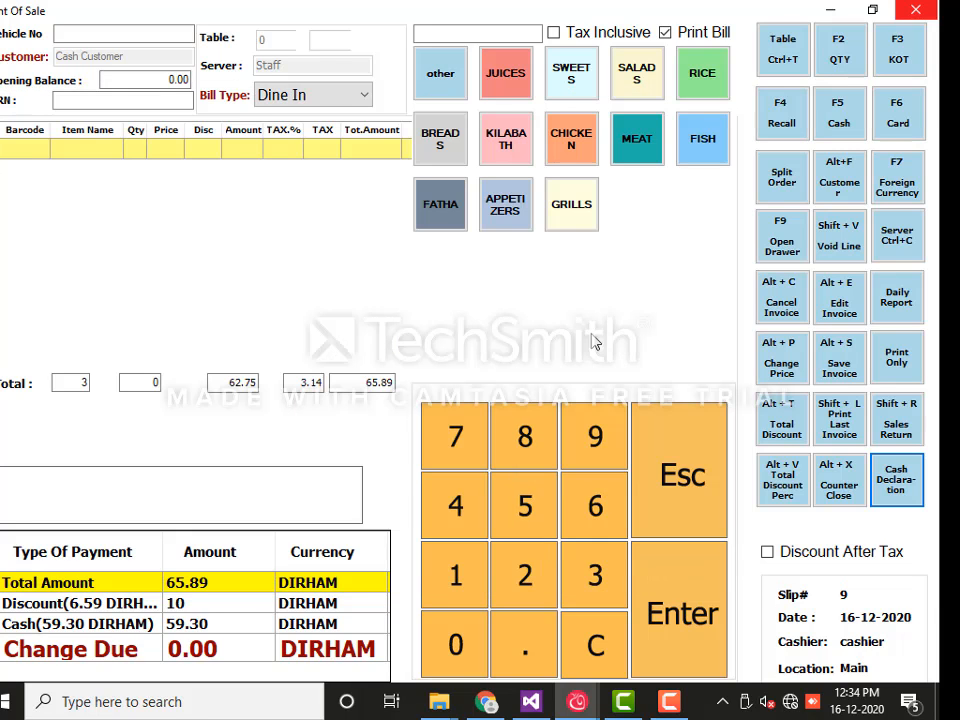
Close PC2's session 1 counter with all categories included, acknowledging each notice, and shut the manager
click(838, 484)
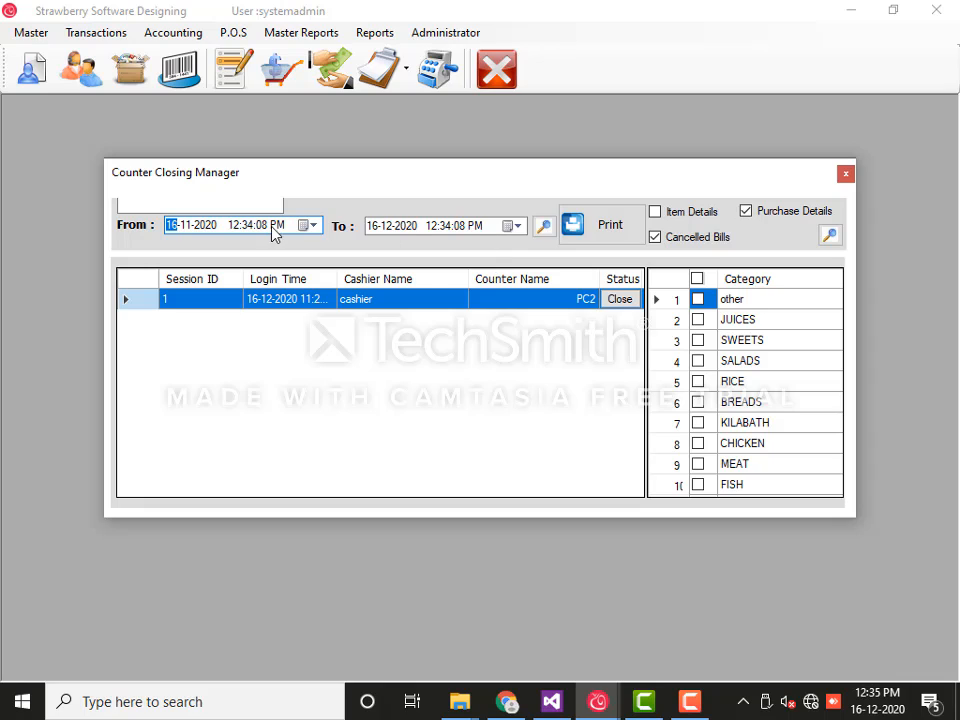
click(697, 278)
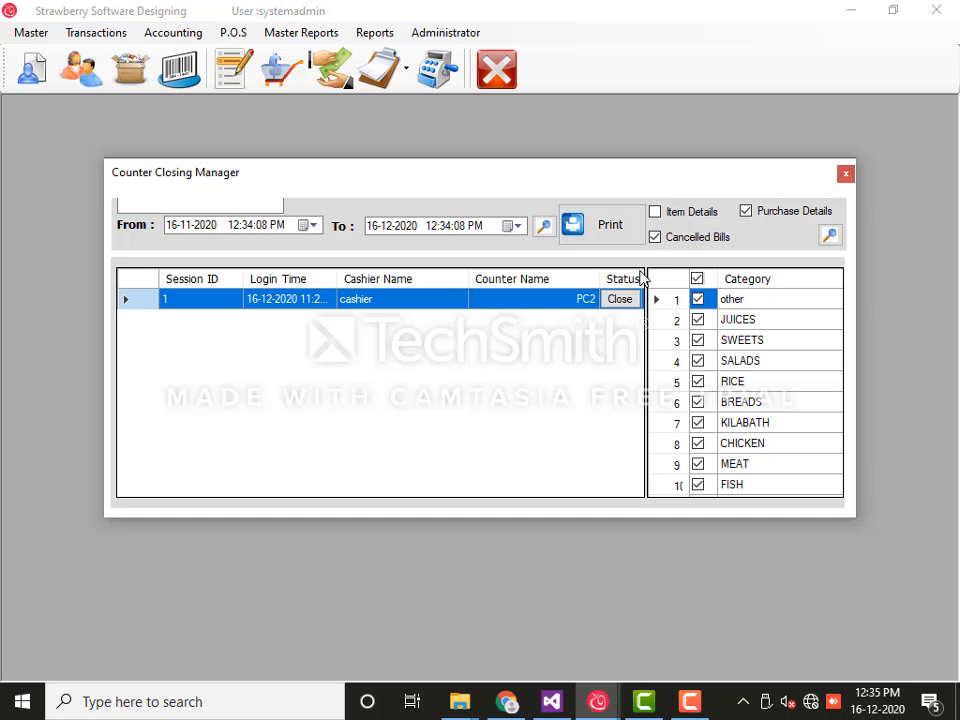
click(622, 299)
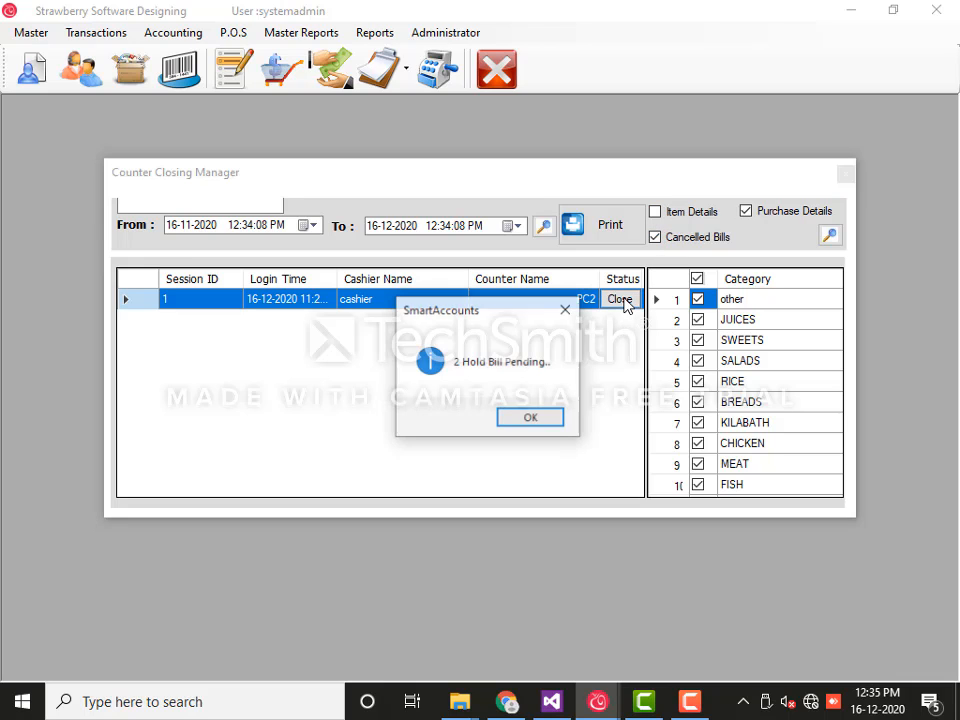
click(529, 419)
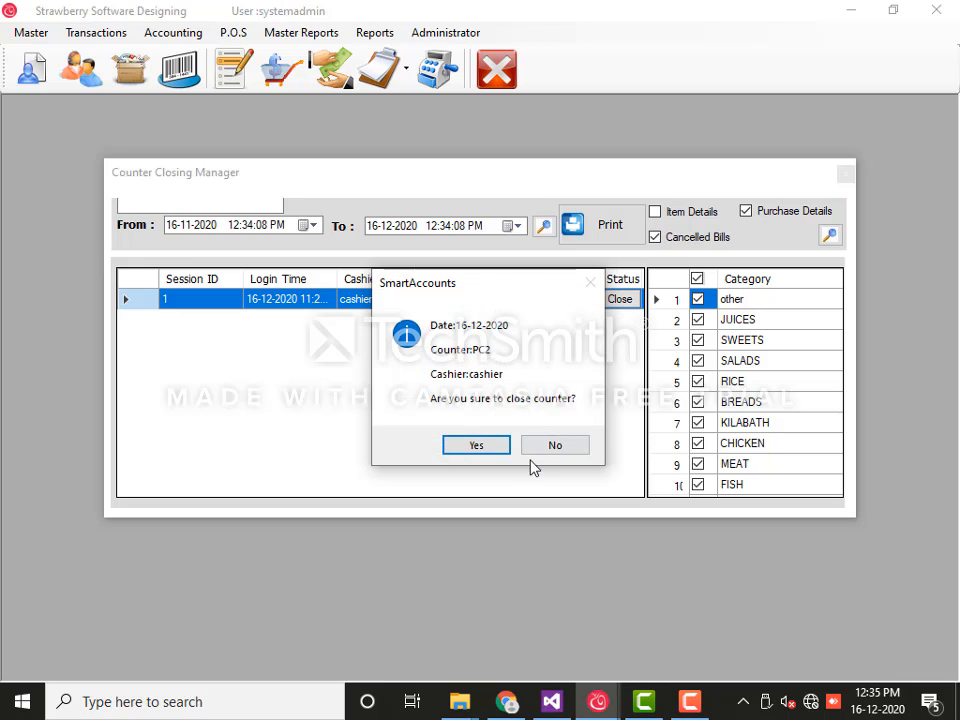
click(489, 449)
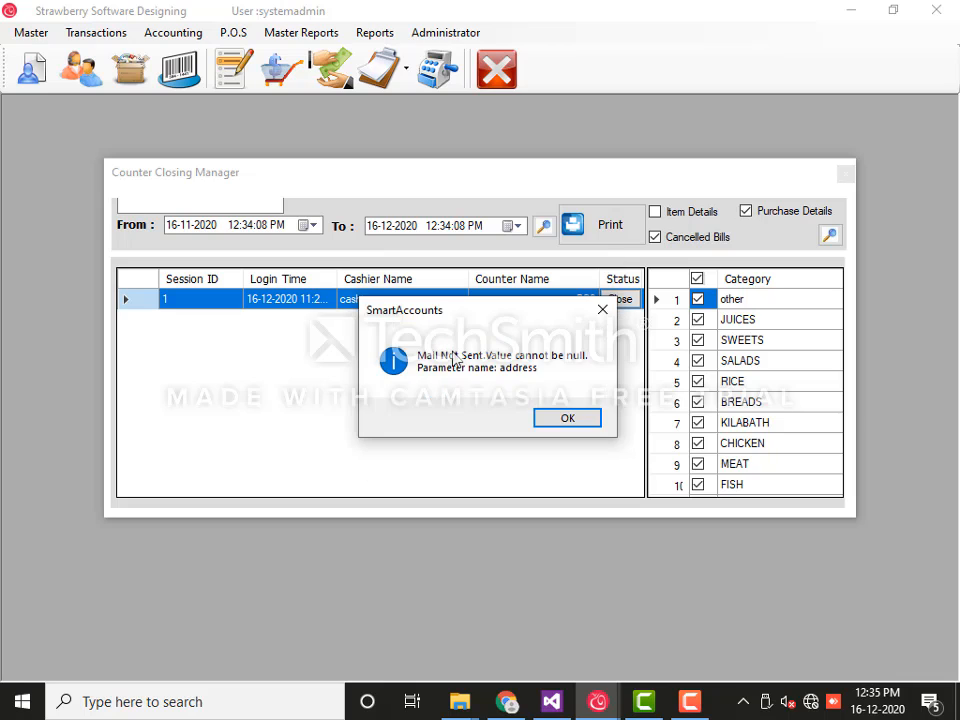
click(569, 425)
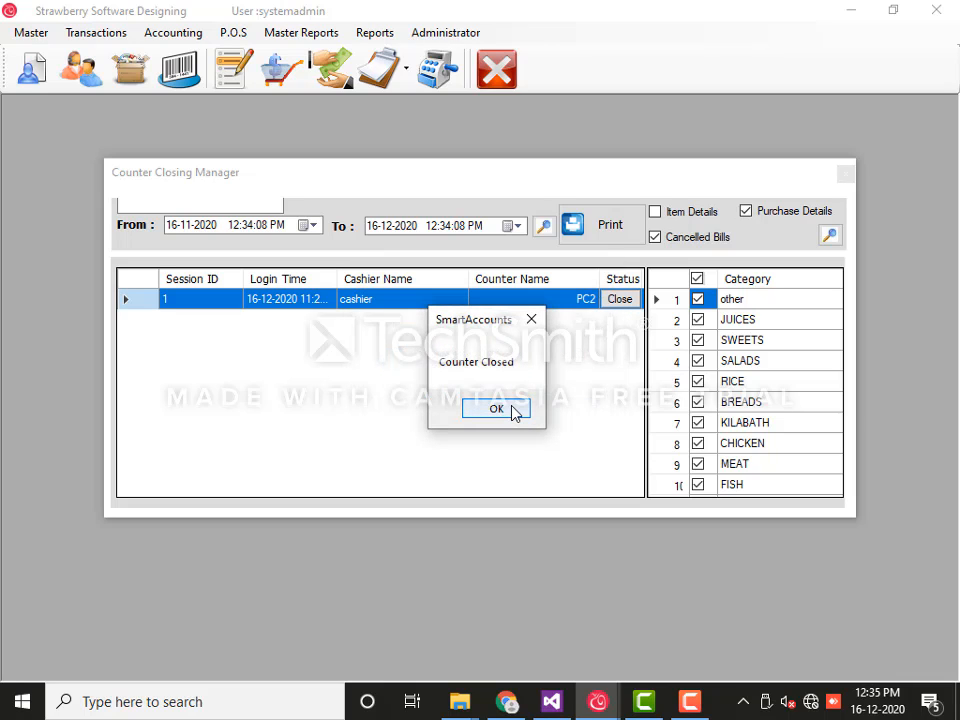
click(513, 413)
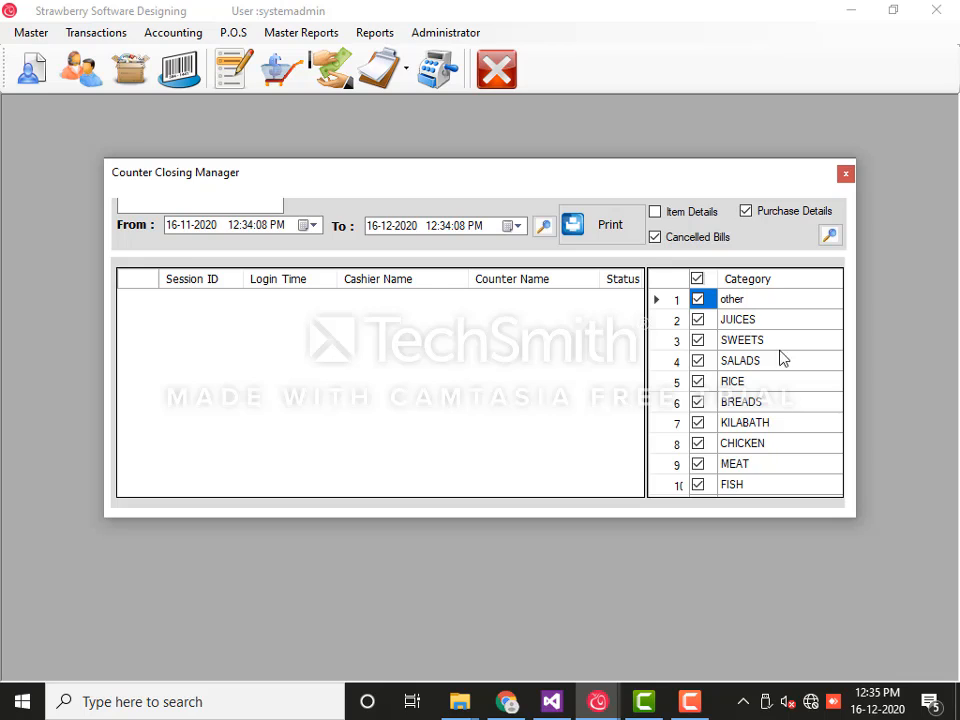
click(845, 176)
click(238, 33)
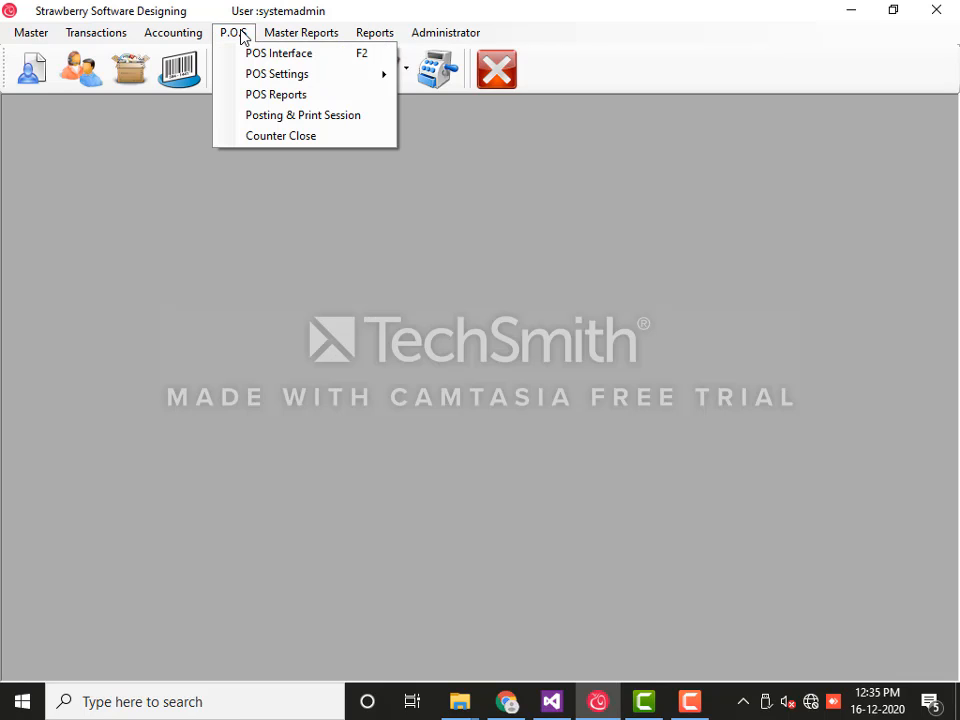
Post PC2's session 1 to Cash Book - Main as transaction 3 and close the Posting window
click(281, 116)
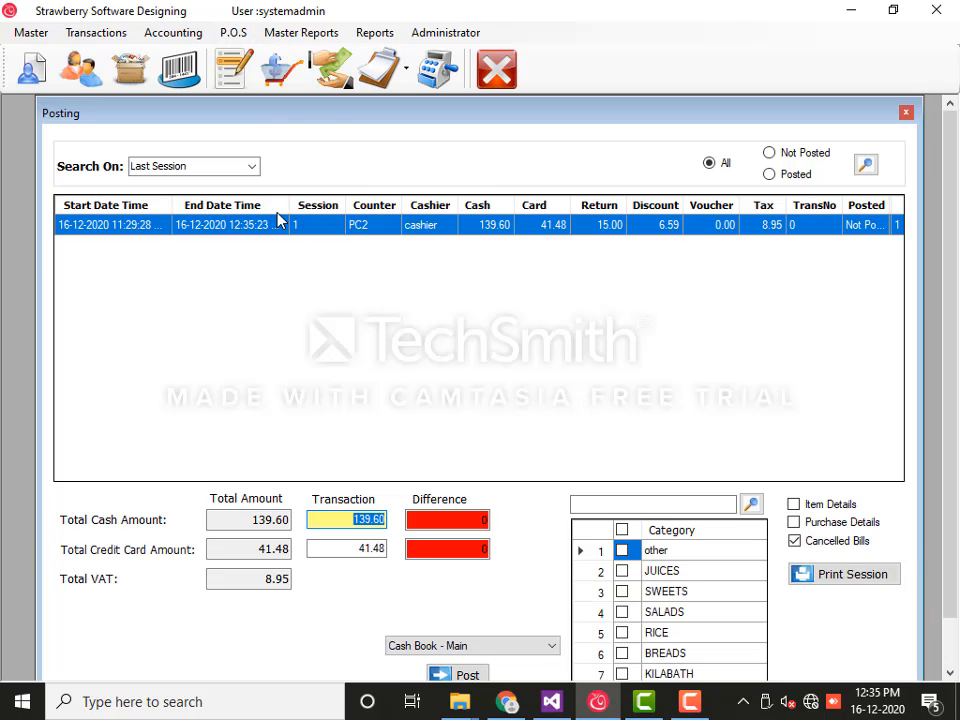
drag(317, 118, 315, 104)
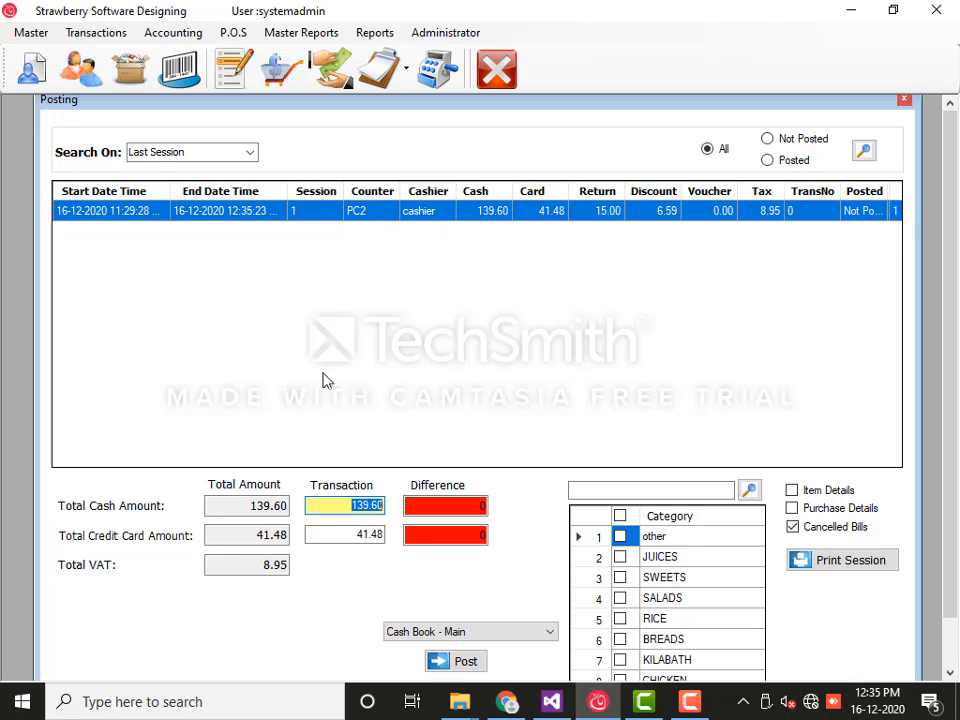
click(455, 634)
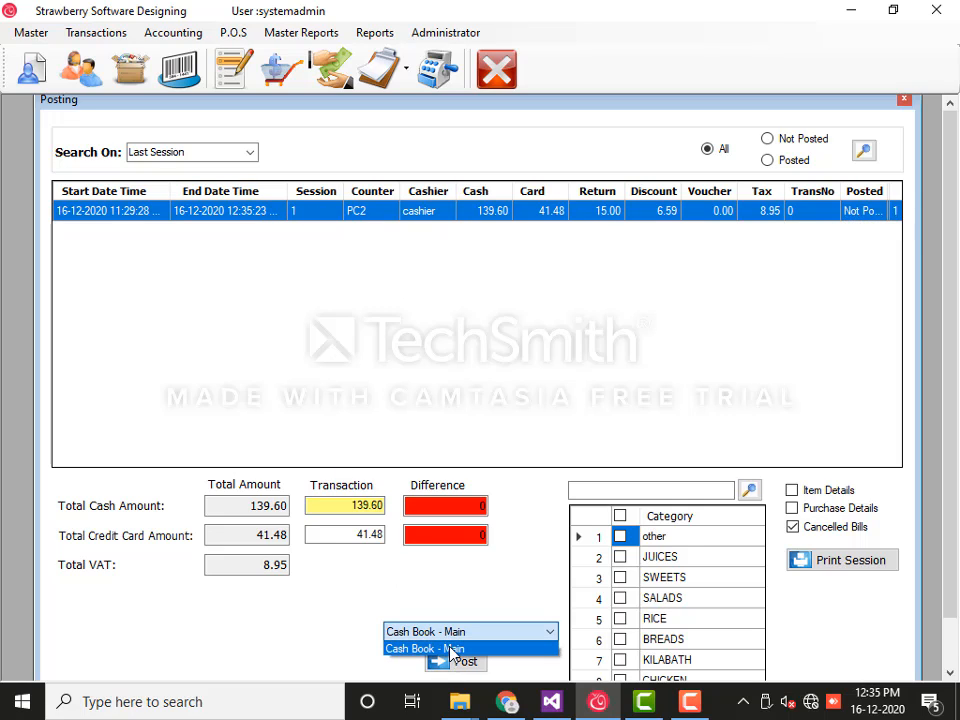
click(452, 649)
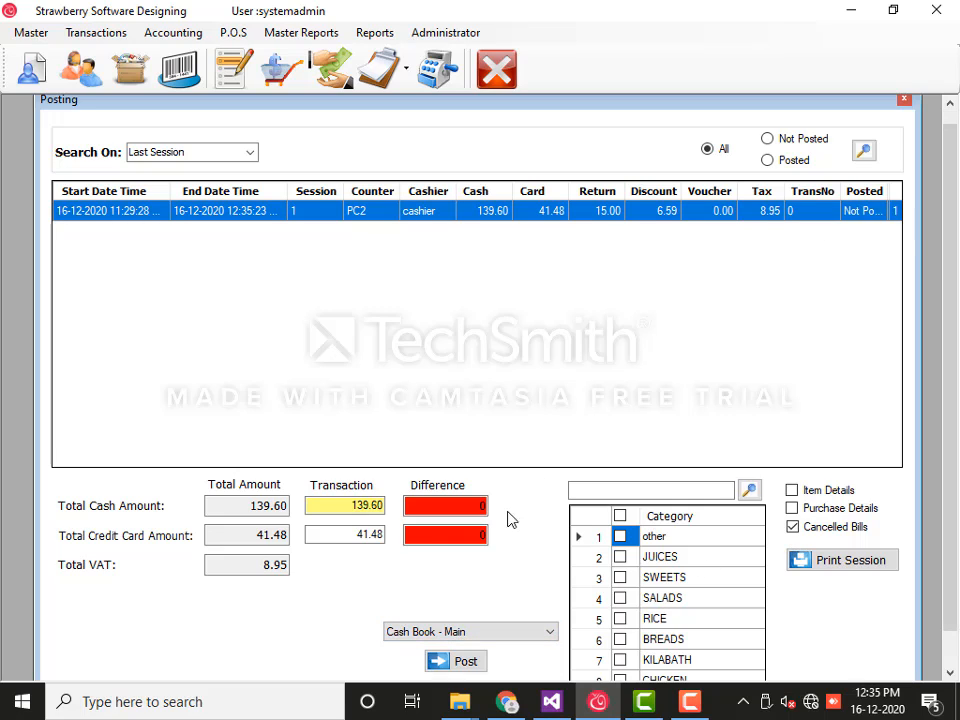
click(465, 662)
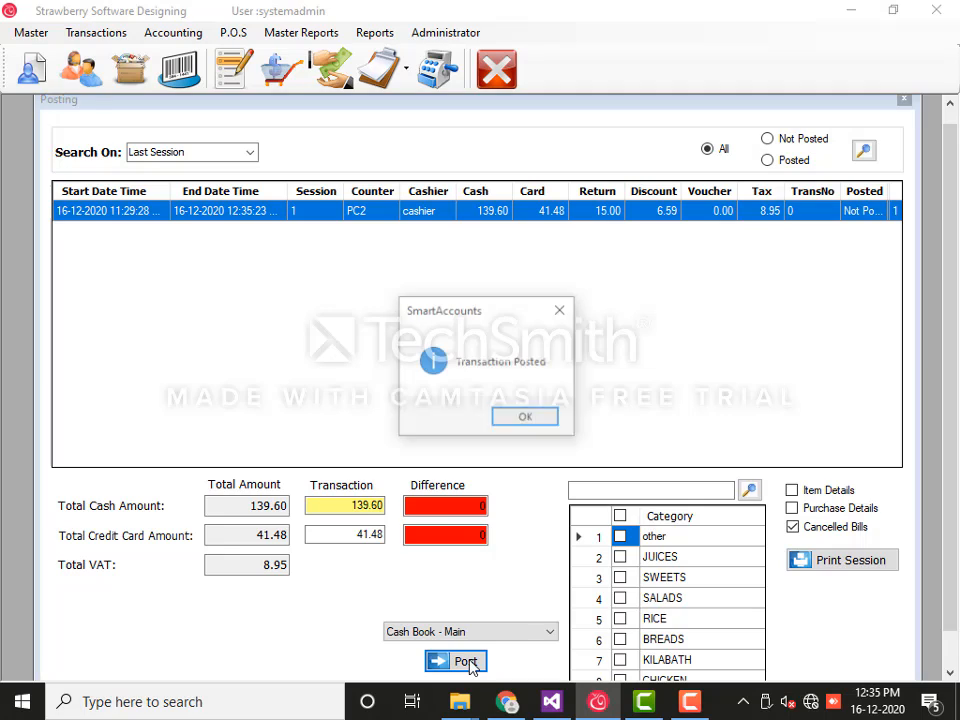
click(520, 424)
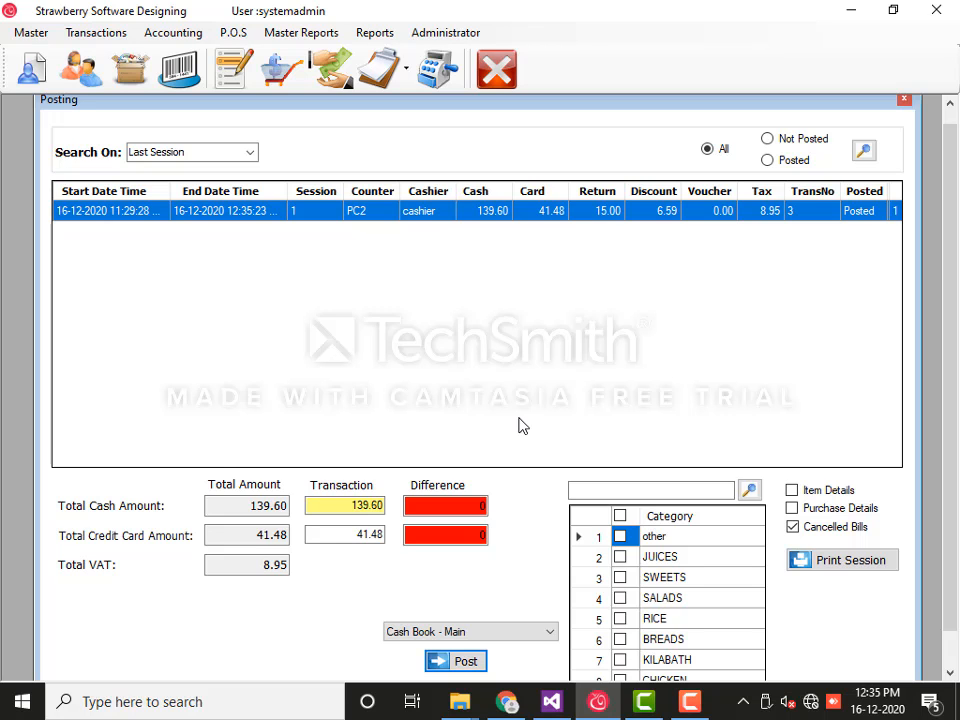
click(903, 99)
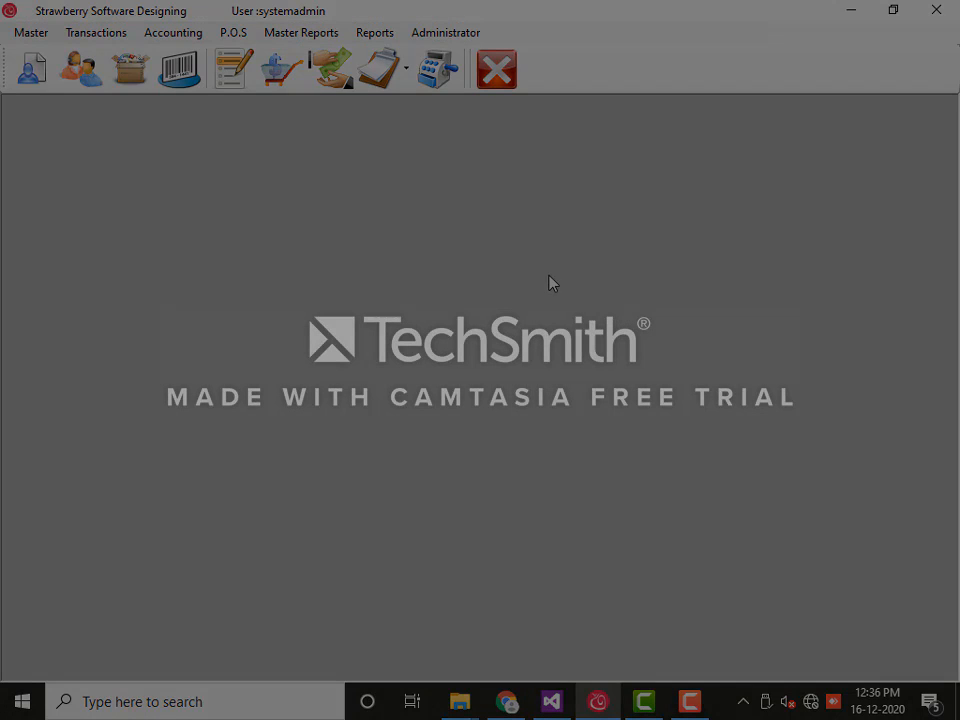